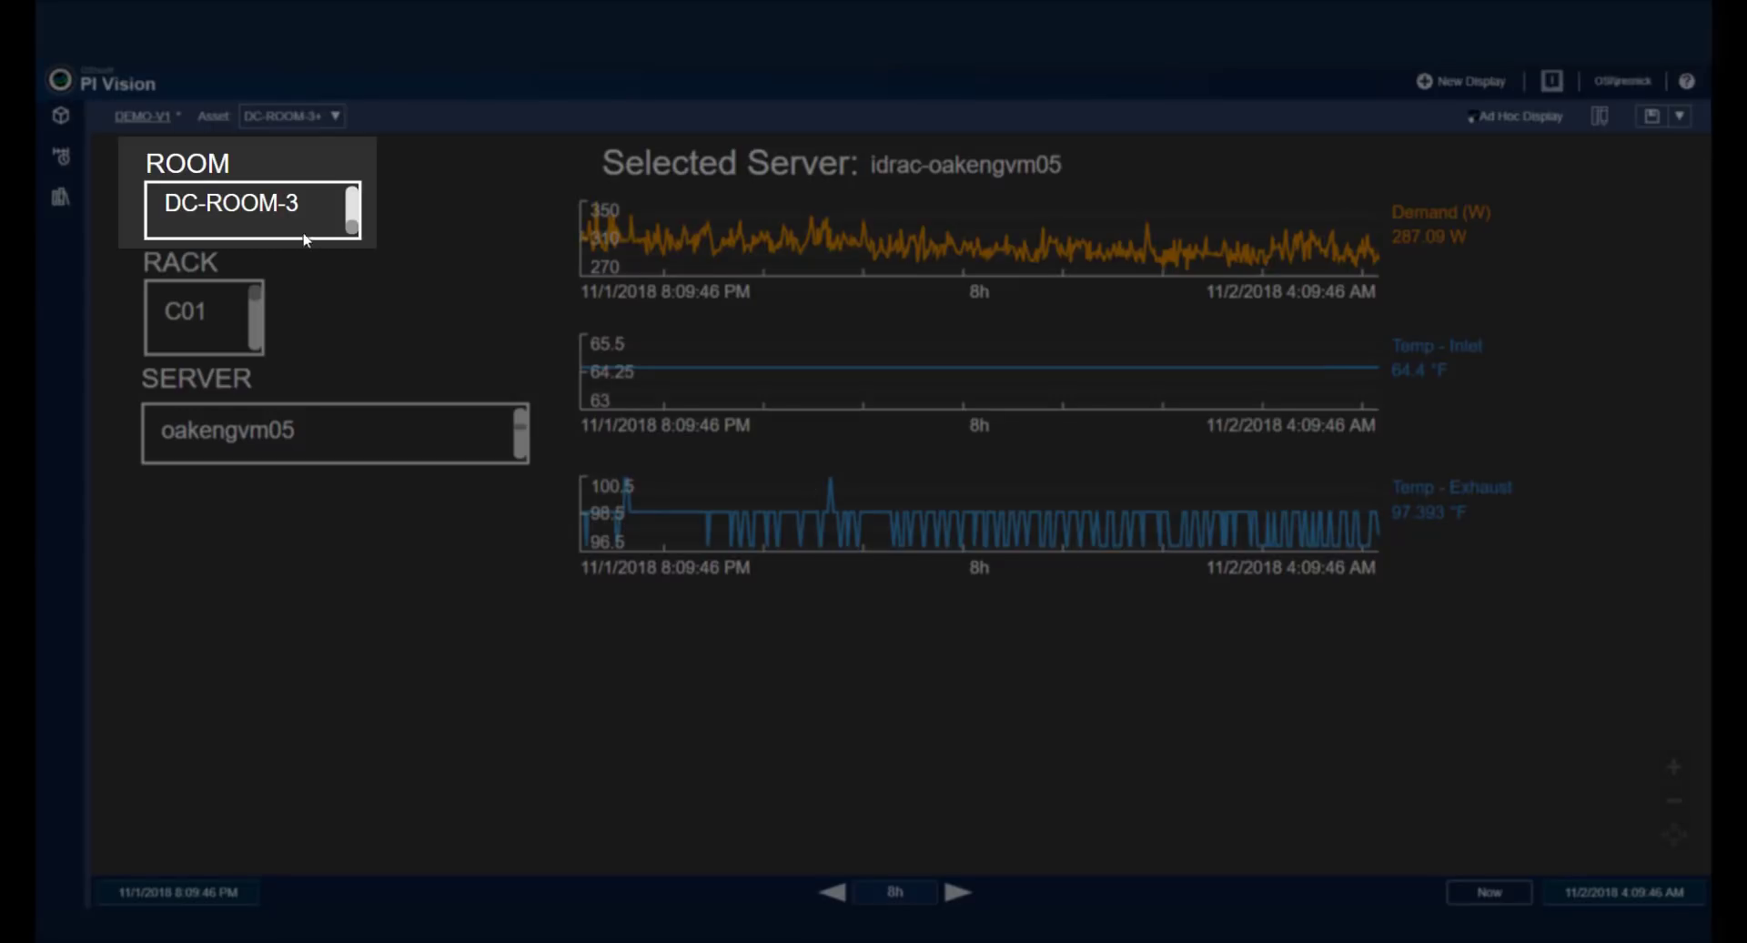
Pick room DC-ROOM-1, rack A01 and server PHLENGVM36 so the trends show its 275.94 W demand.
scroll(300, 229, up, 2)
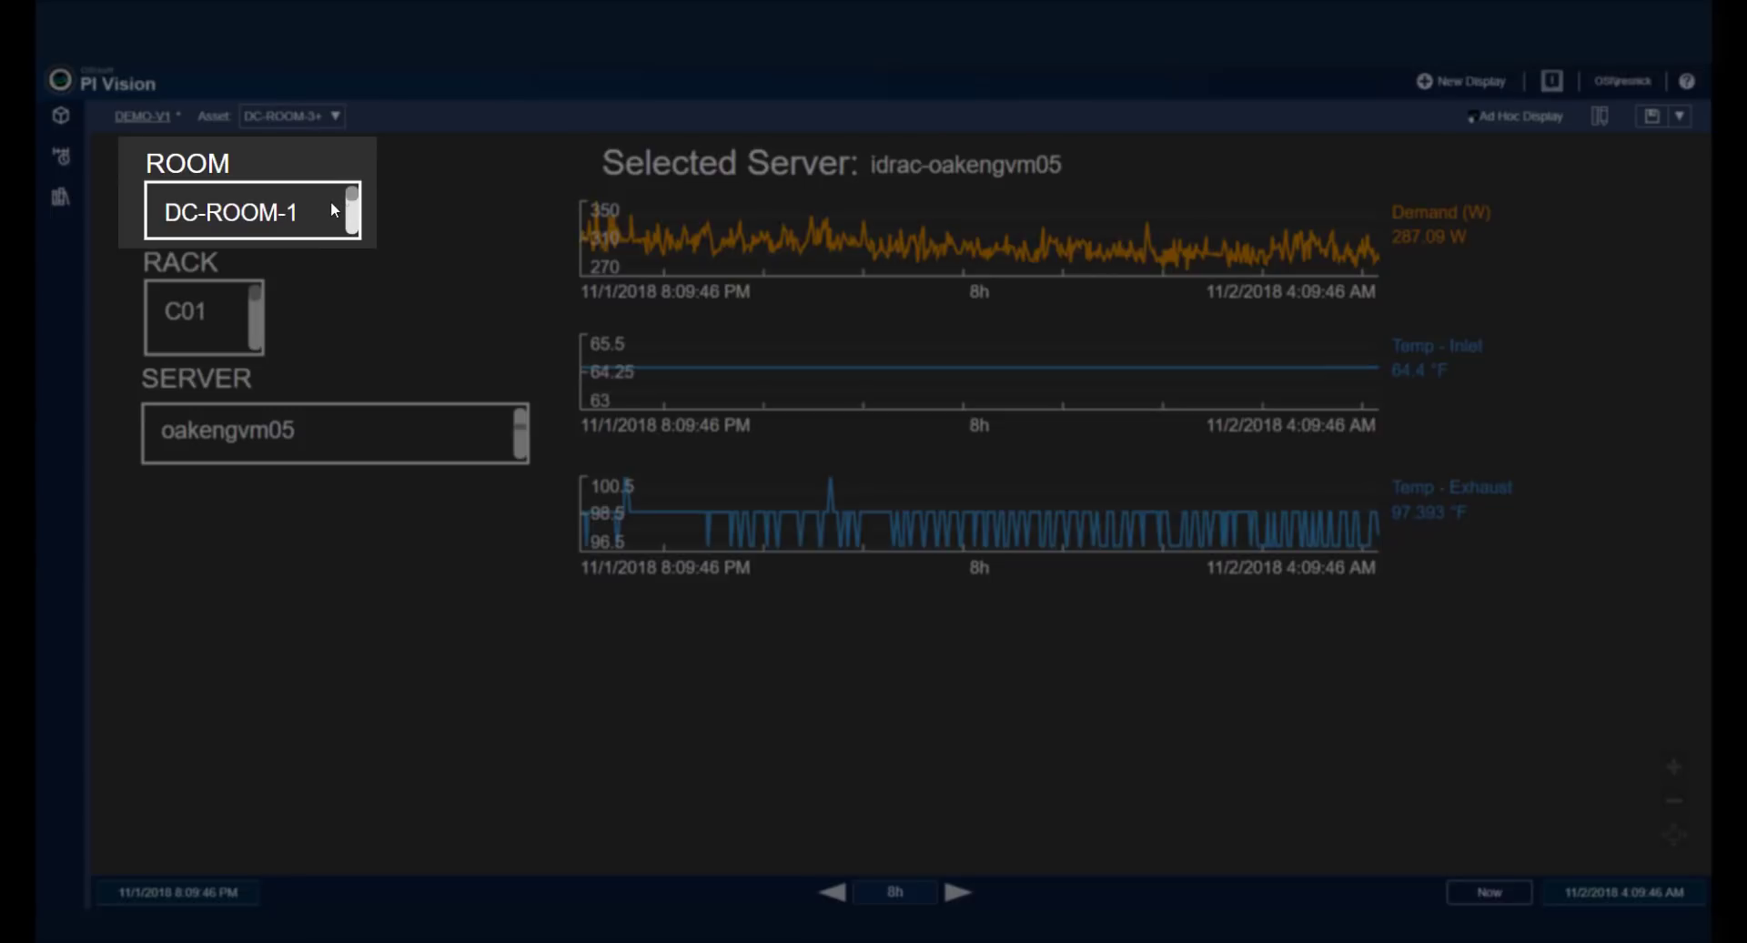
click(328, 208)
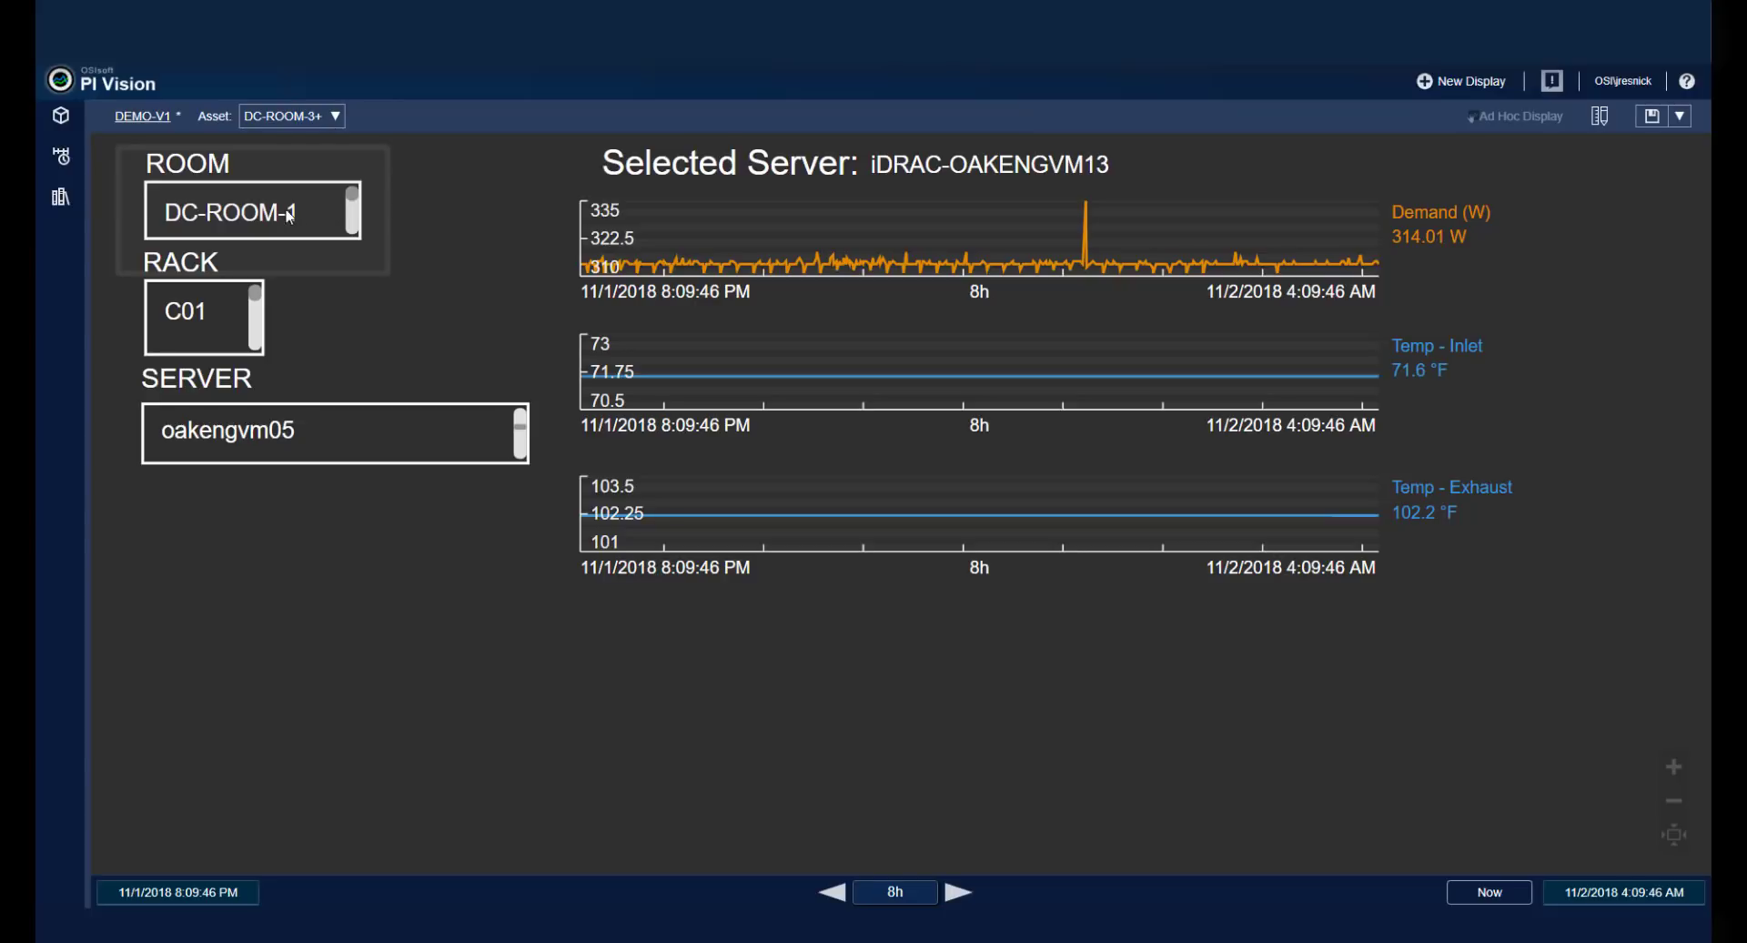
mouse_move(263, 216)
mouse_move(201, 320)
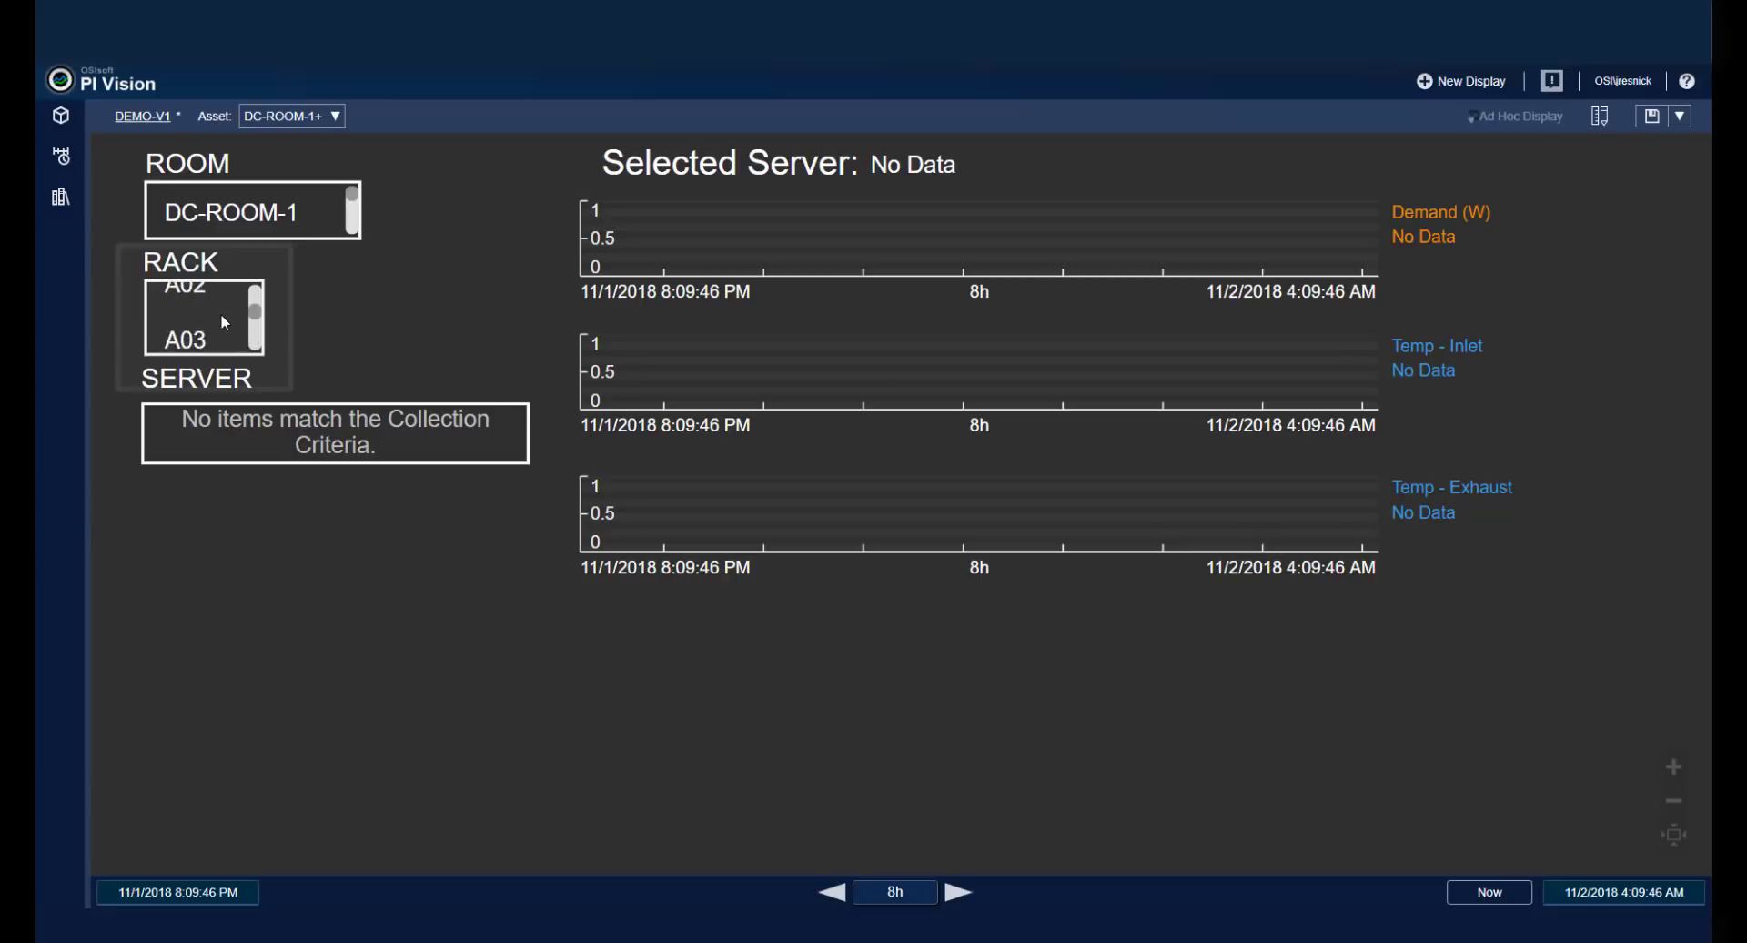
scroll(193, 316, up, 1)
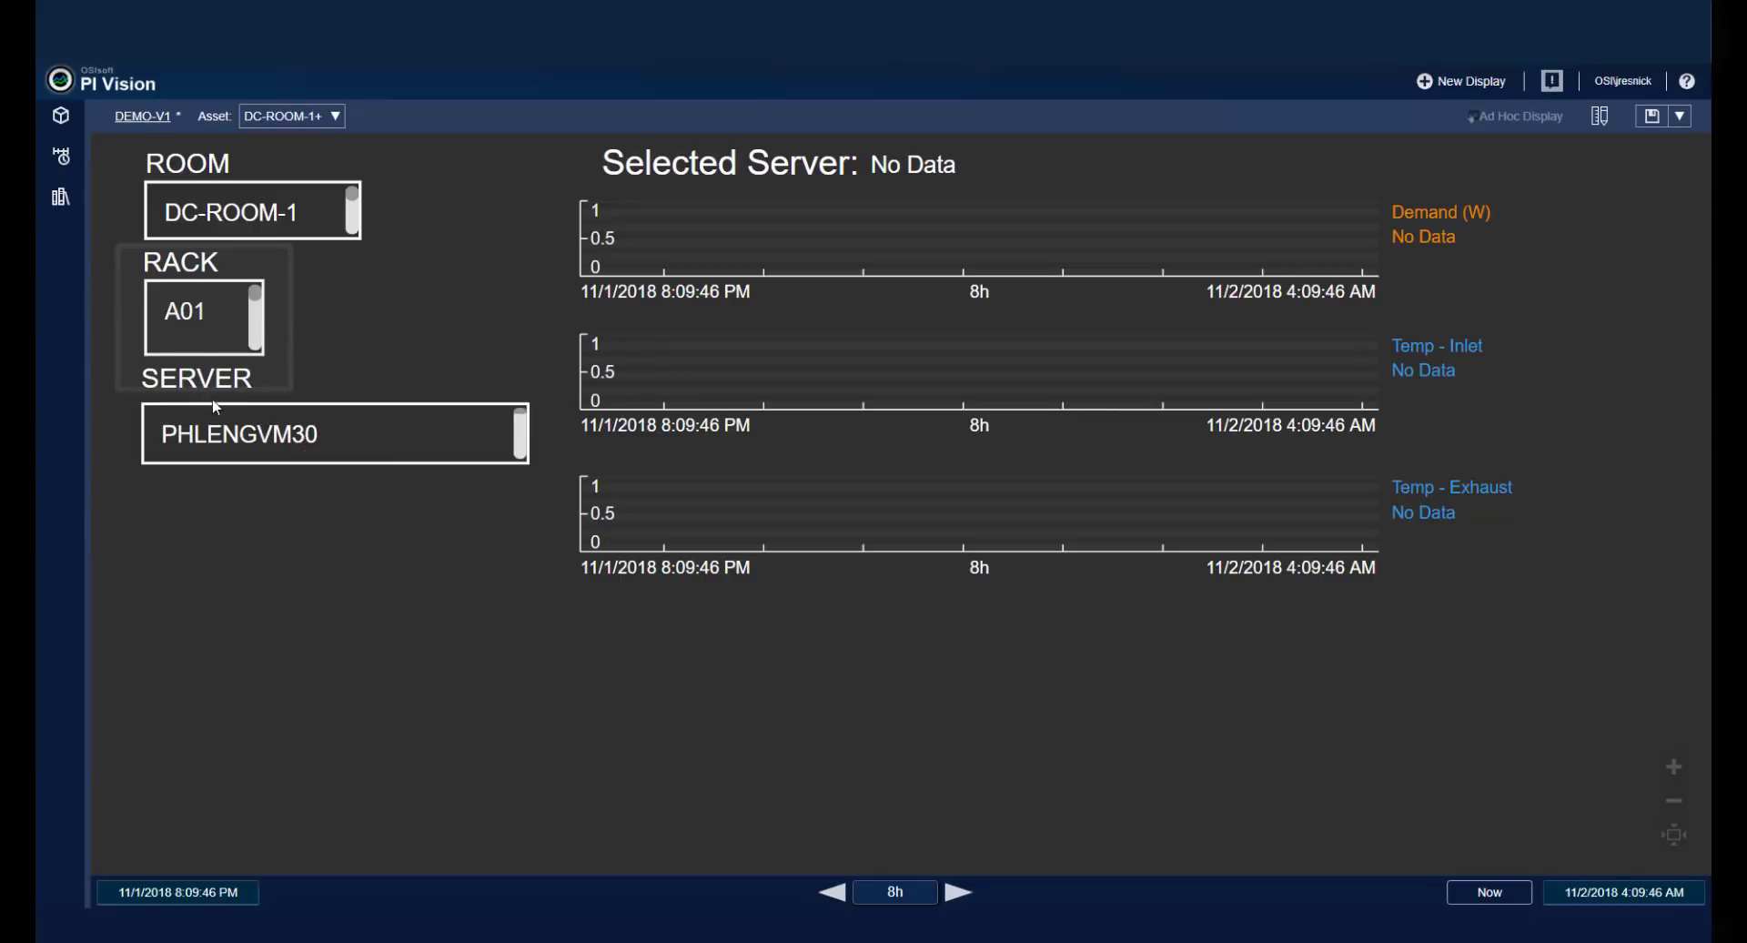
mouse_move(263, 443)
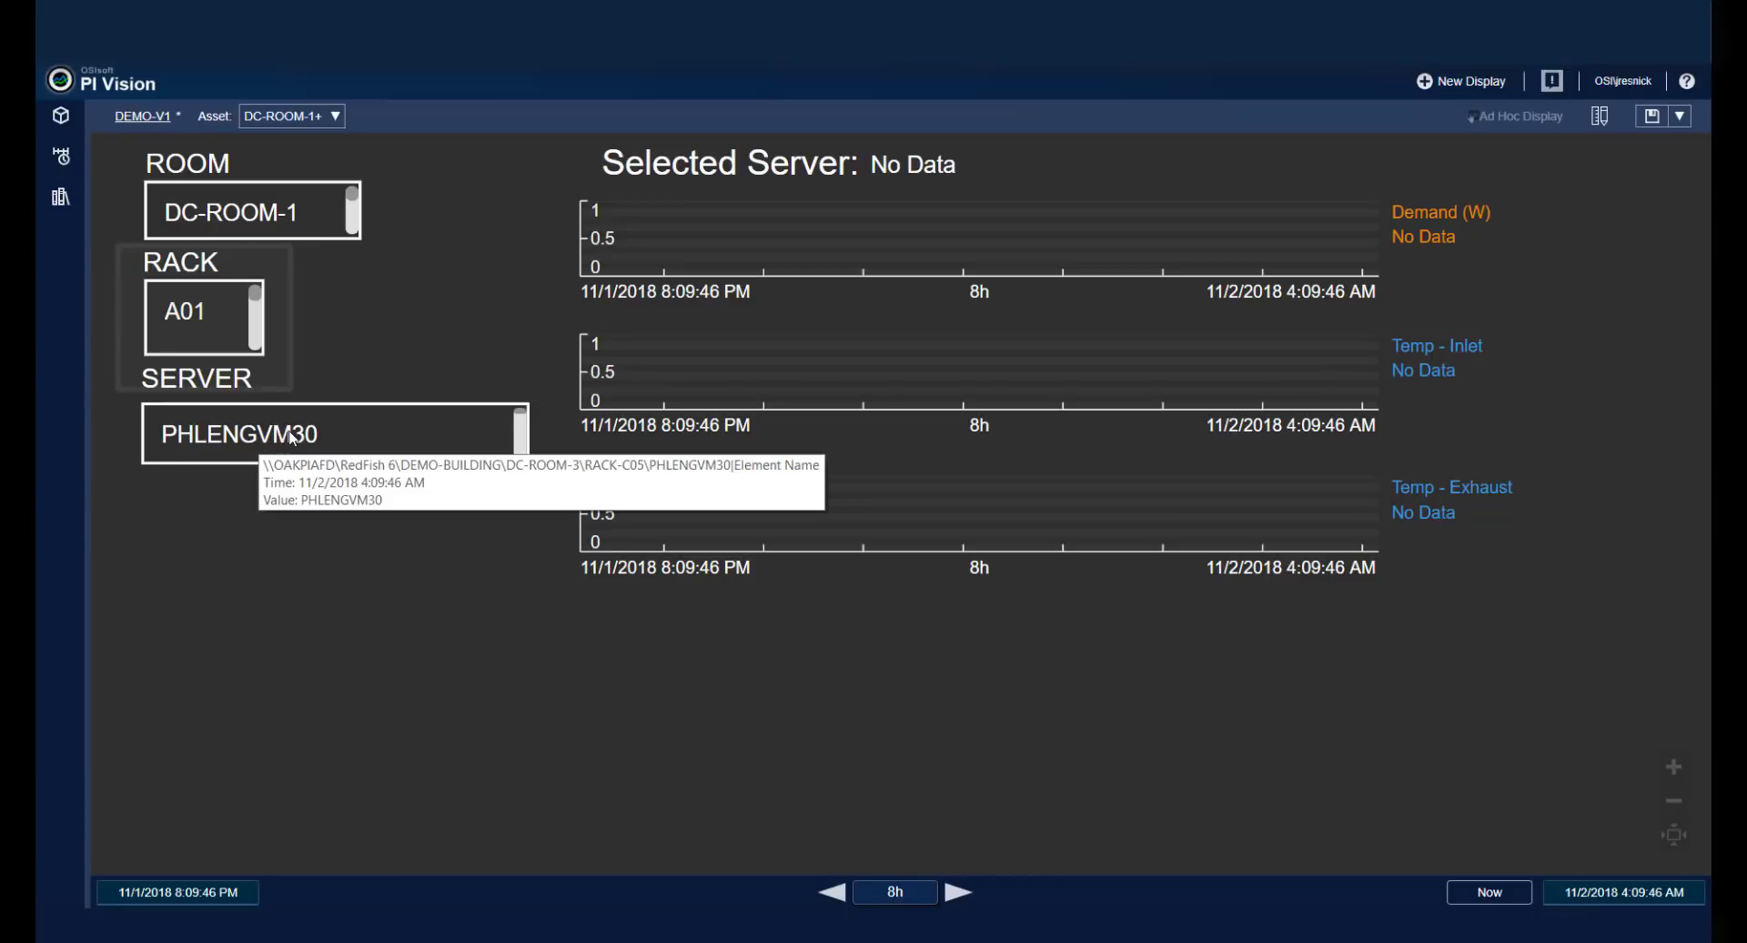
scroll(291, 442, down, 2)
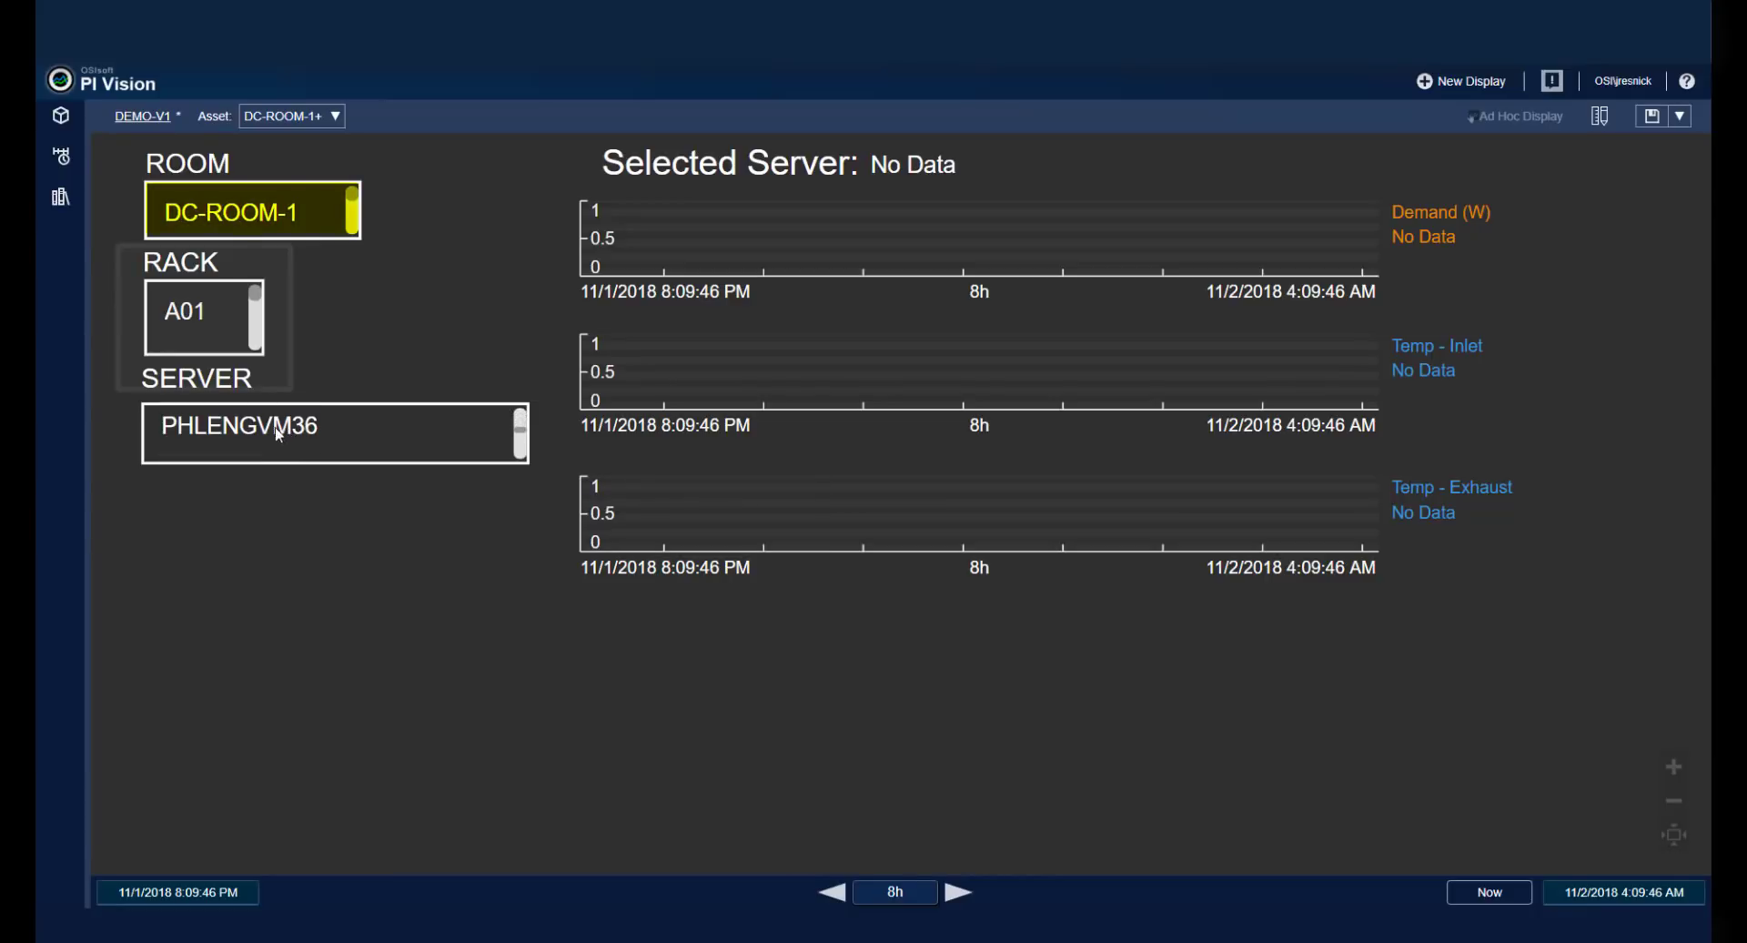
click(226, 429)
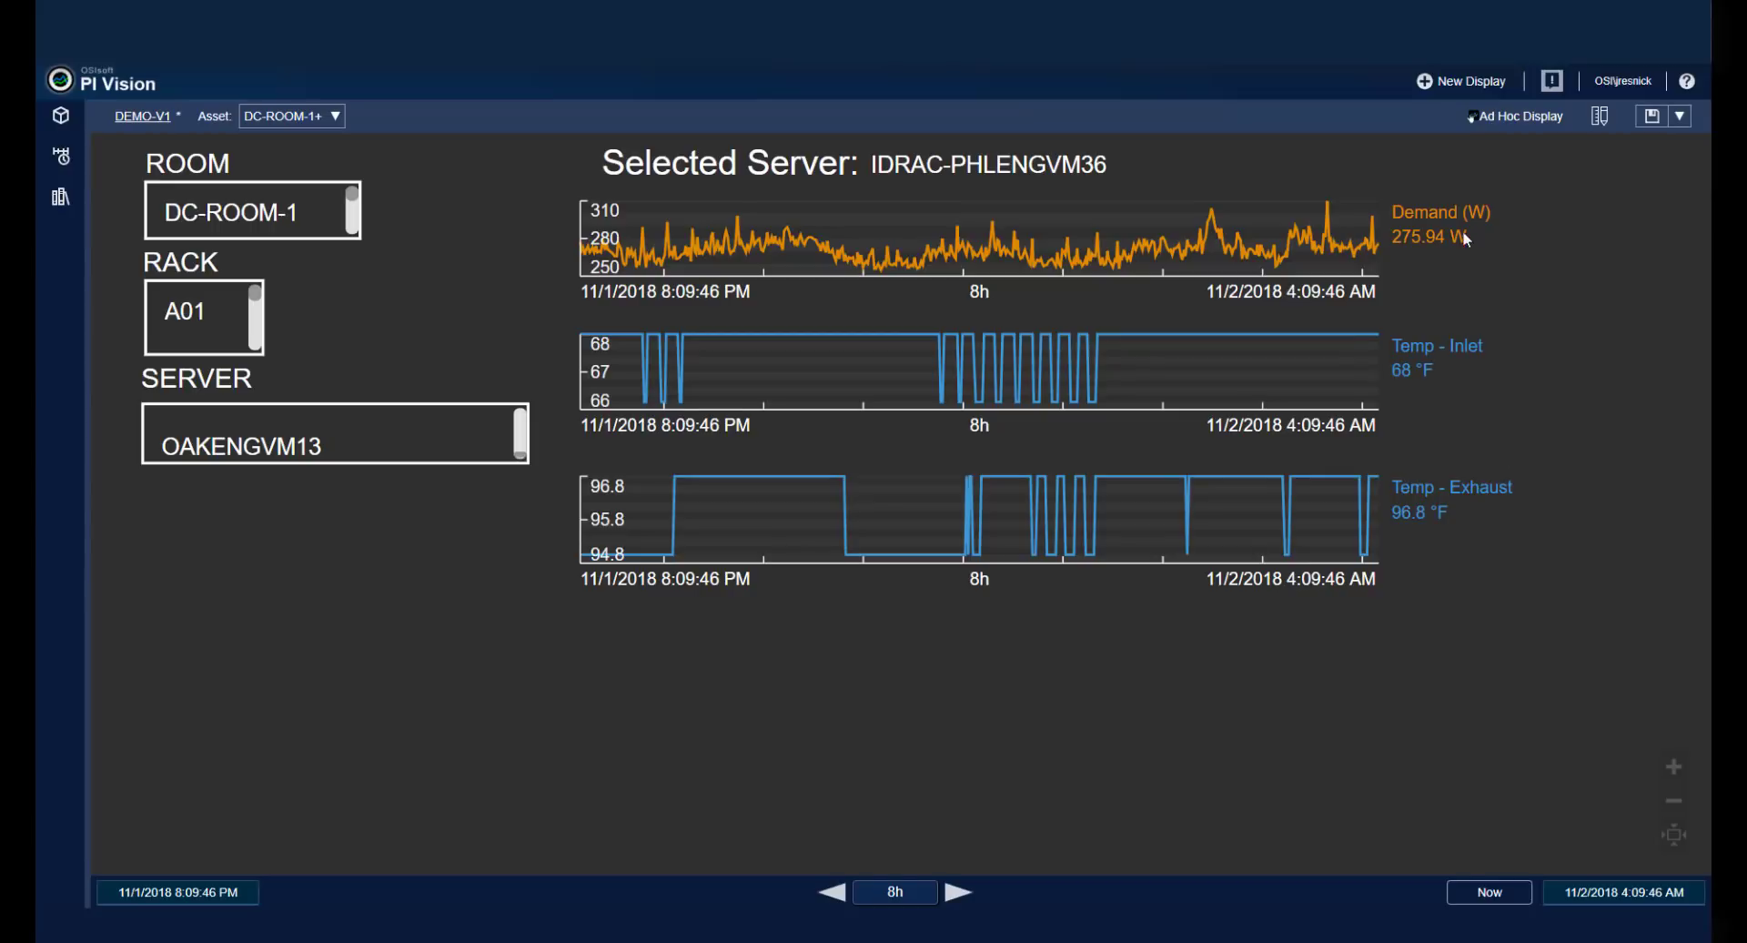
Start a new display and browse RedFish 6 > DEMO-BUILDING > DC-ROOM-1 > RACK-A01 to server oakengvm01.
click(1456, 84)
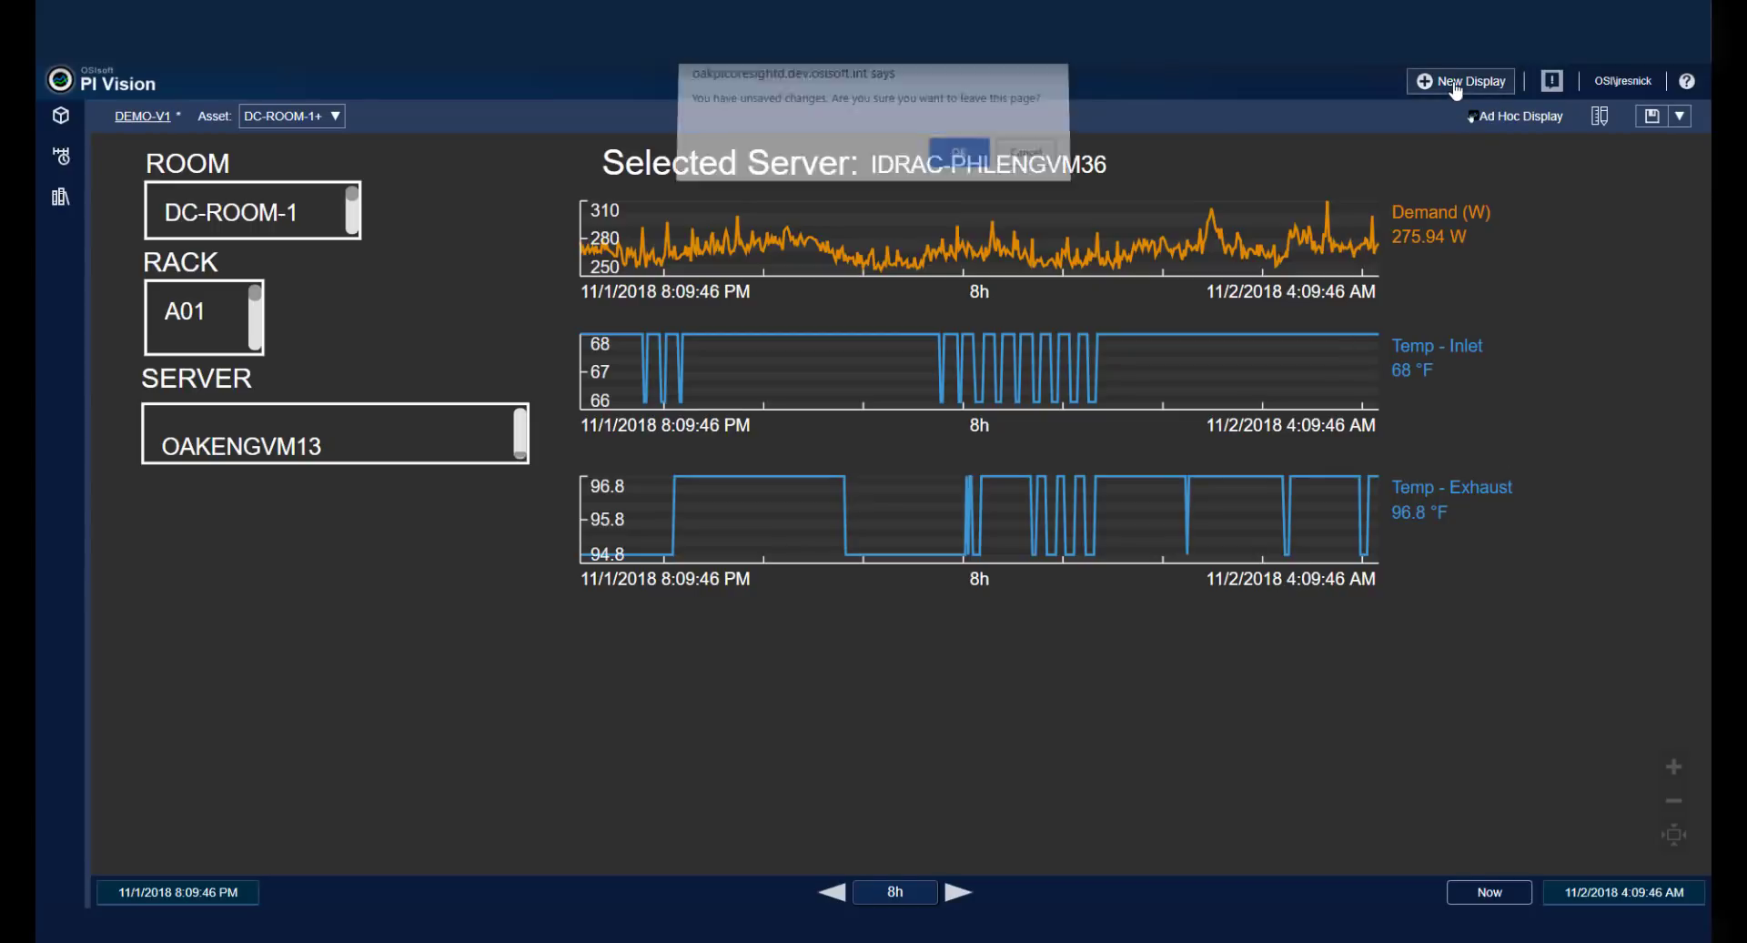
click(951, 154)
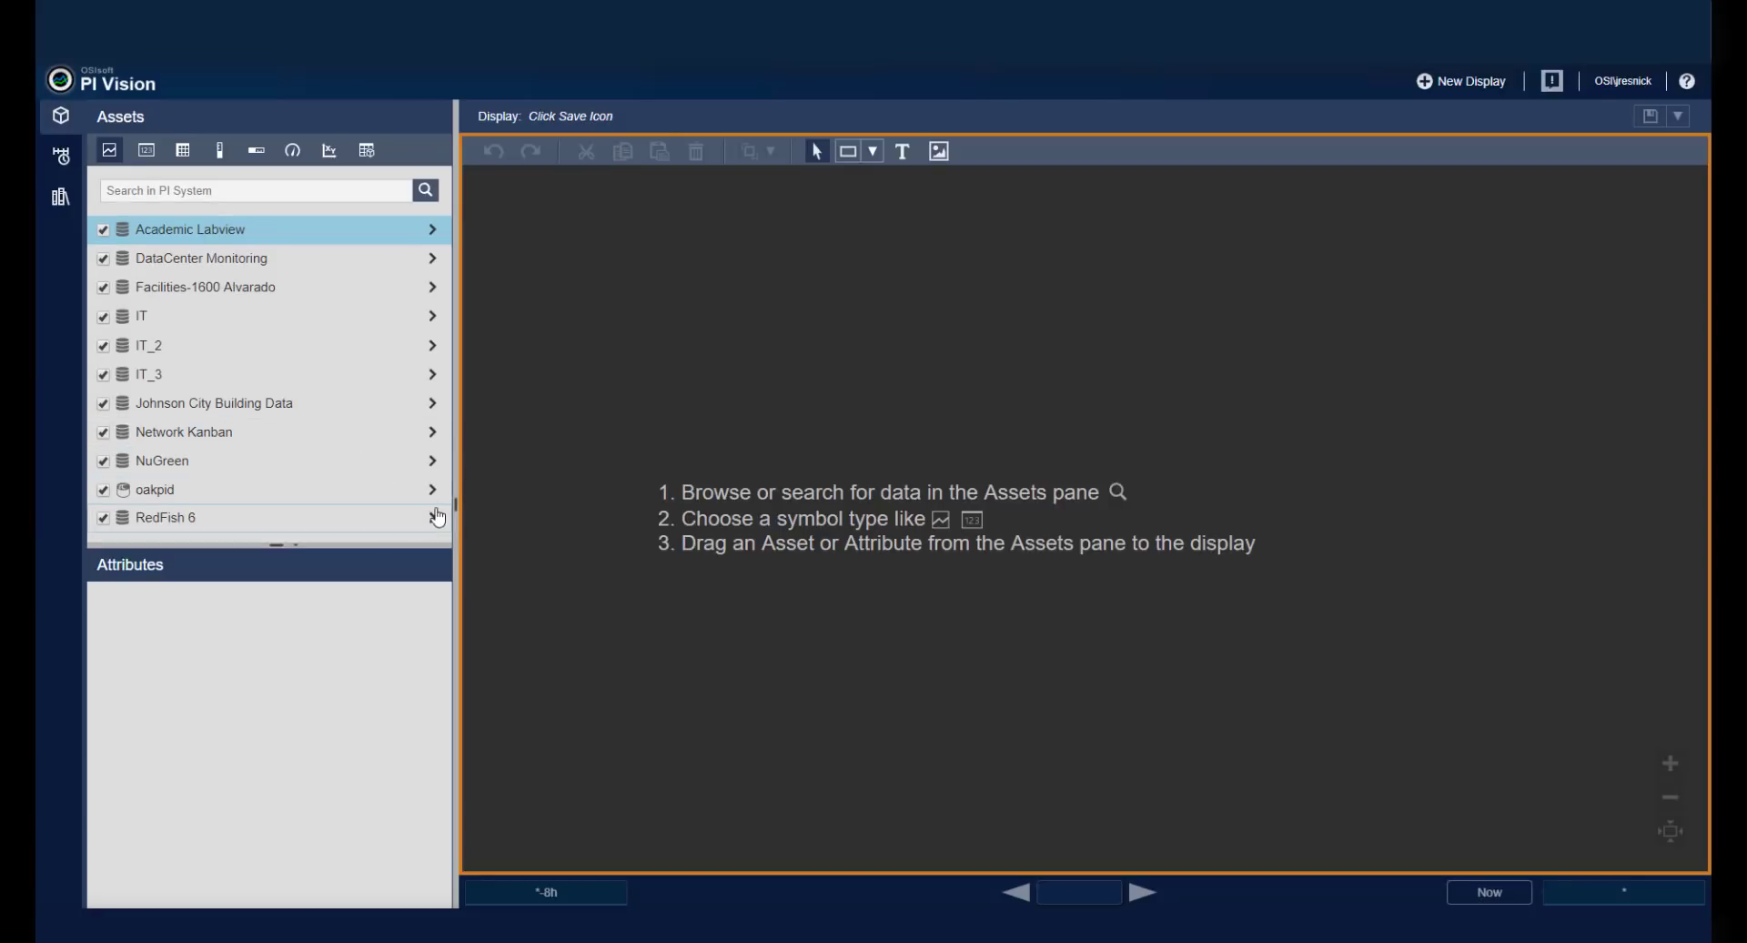
click(431, 519)
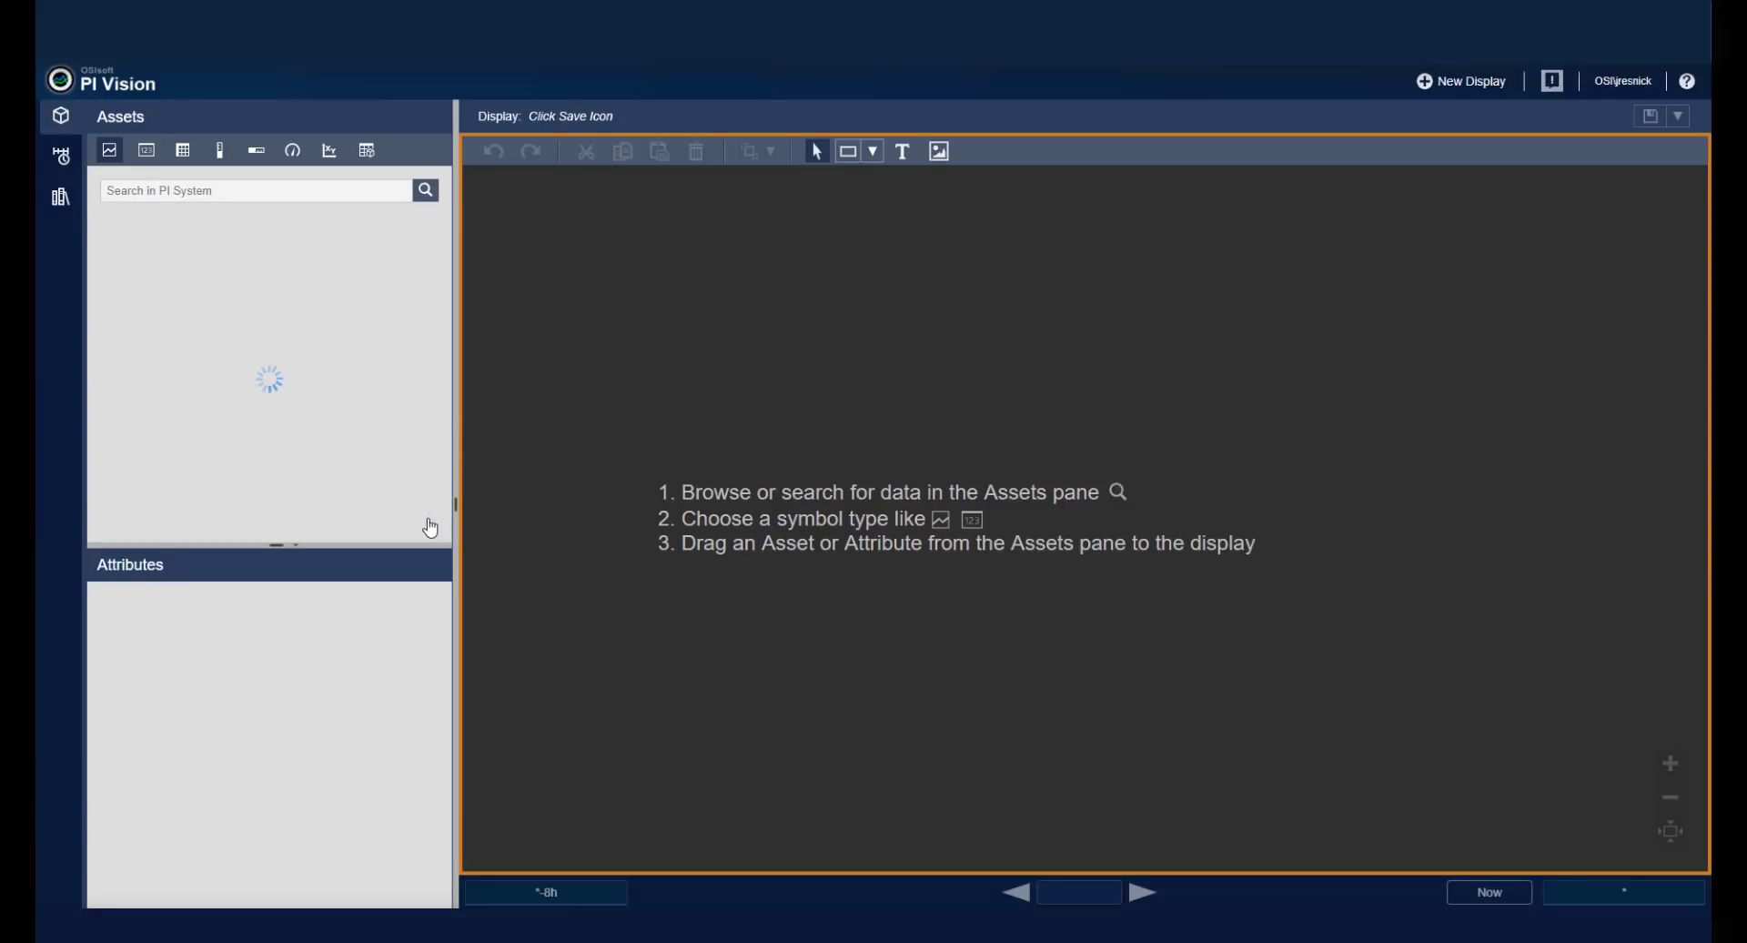
click(434, 309)
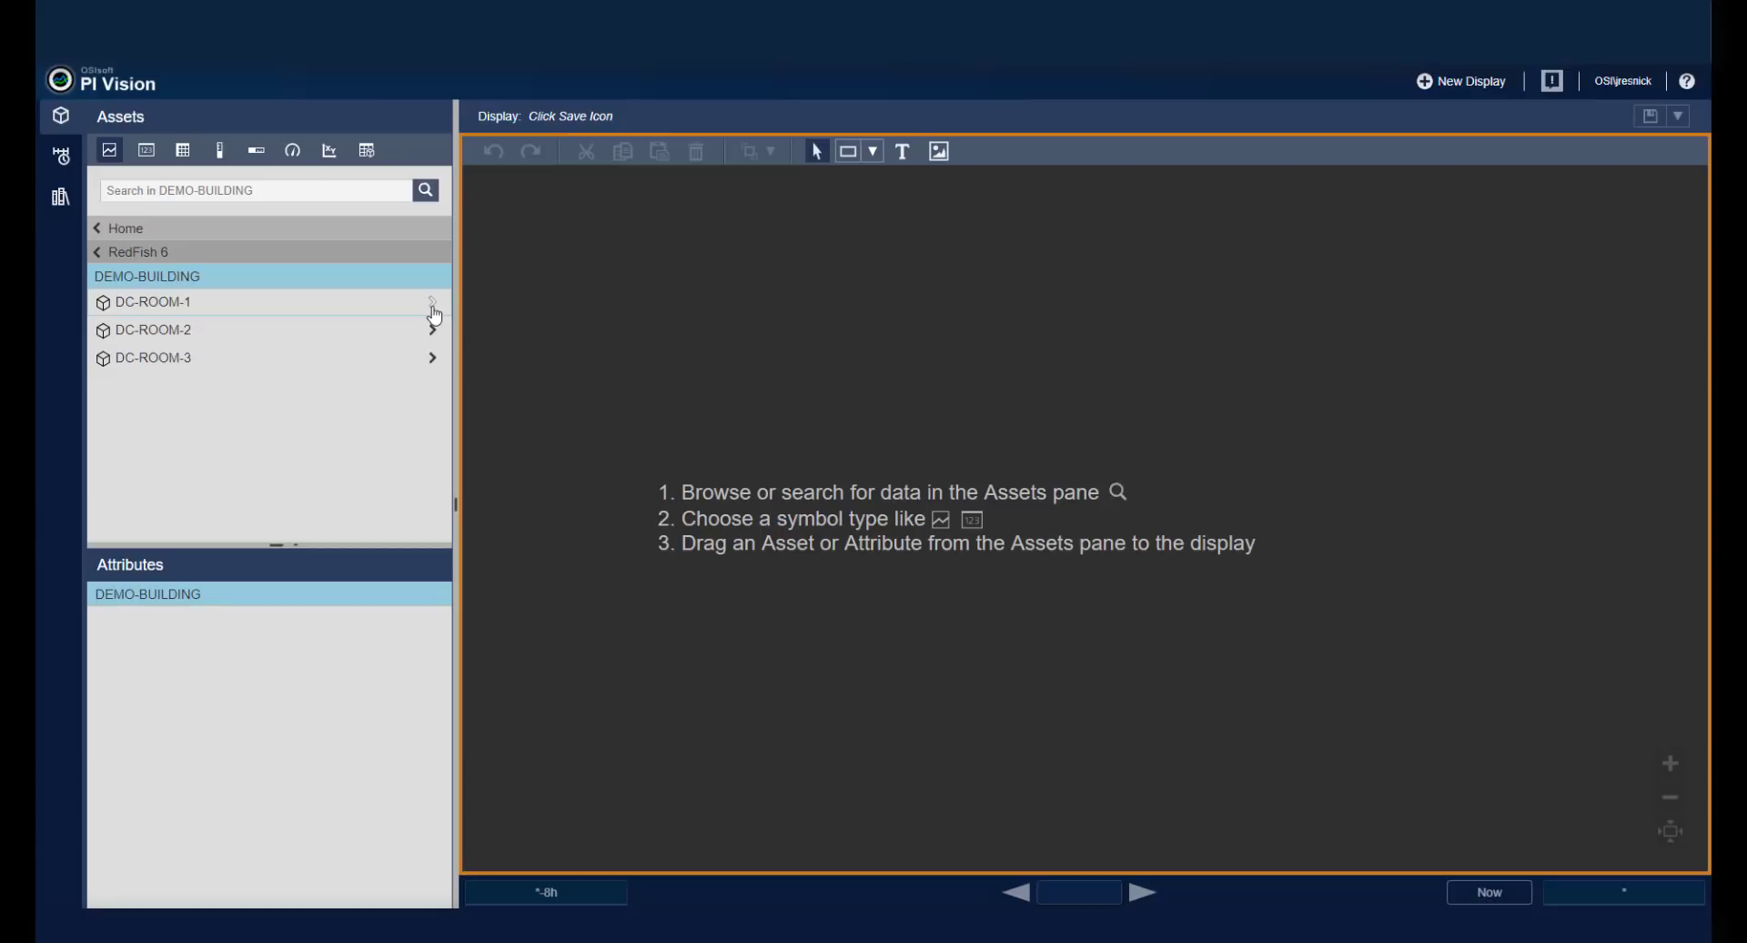
click(435, 309)
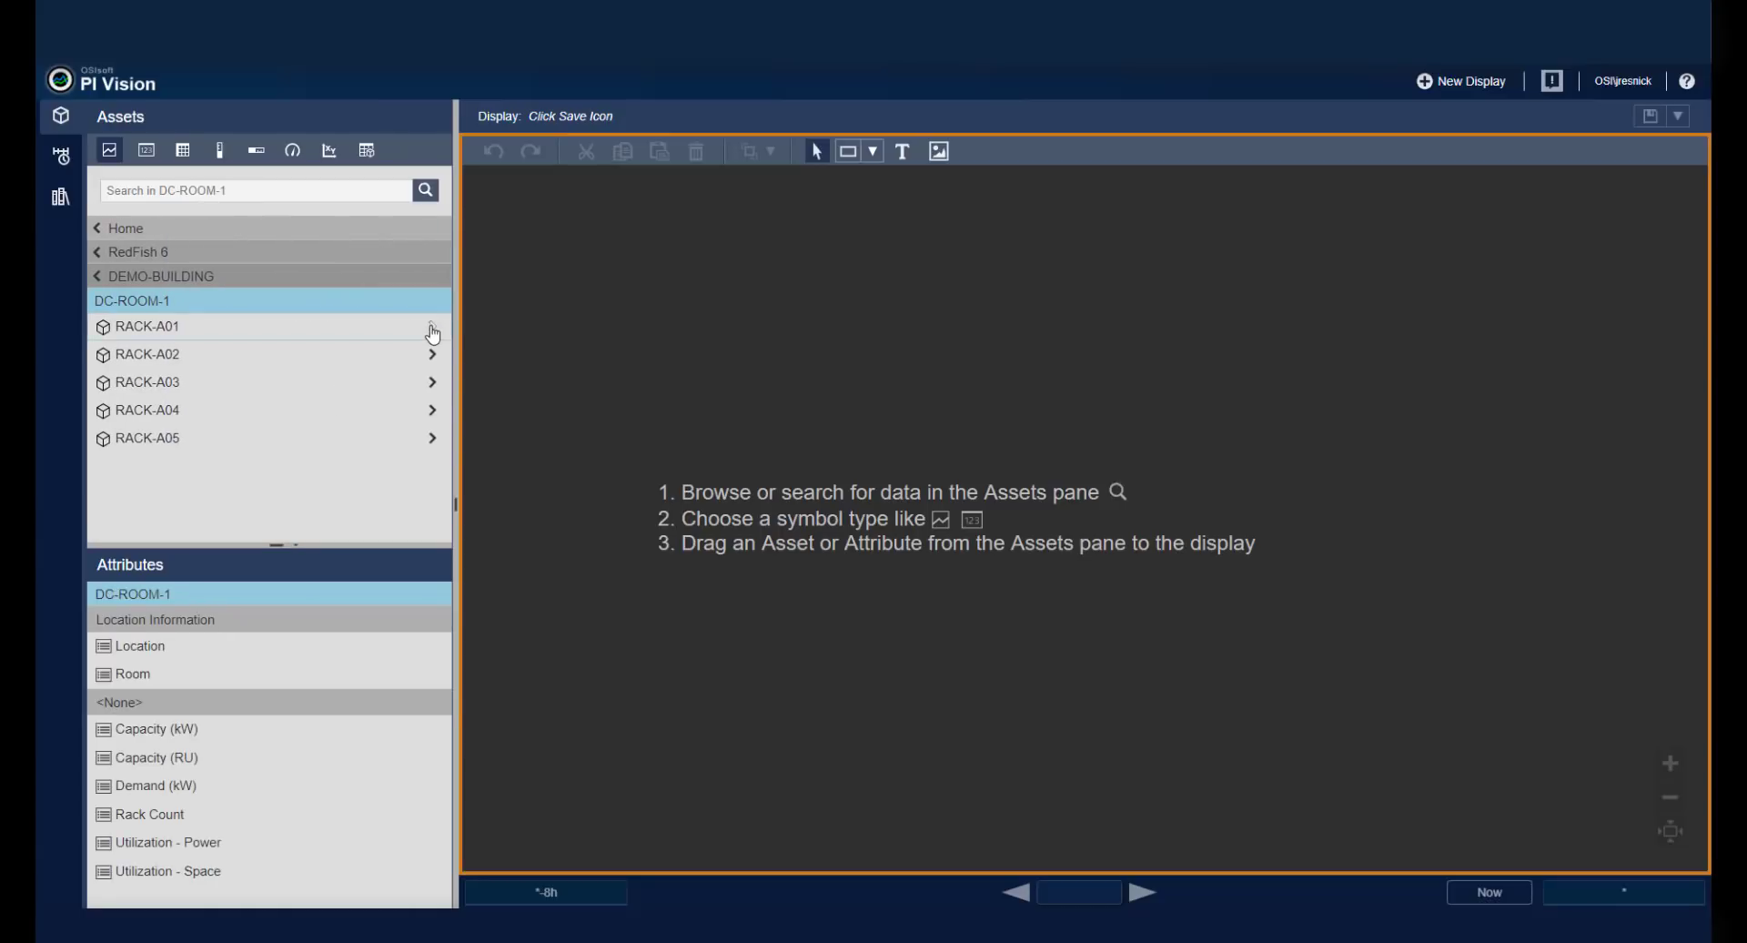
click(432, 330)
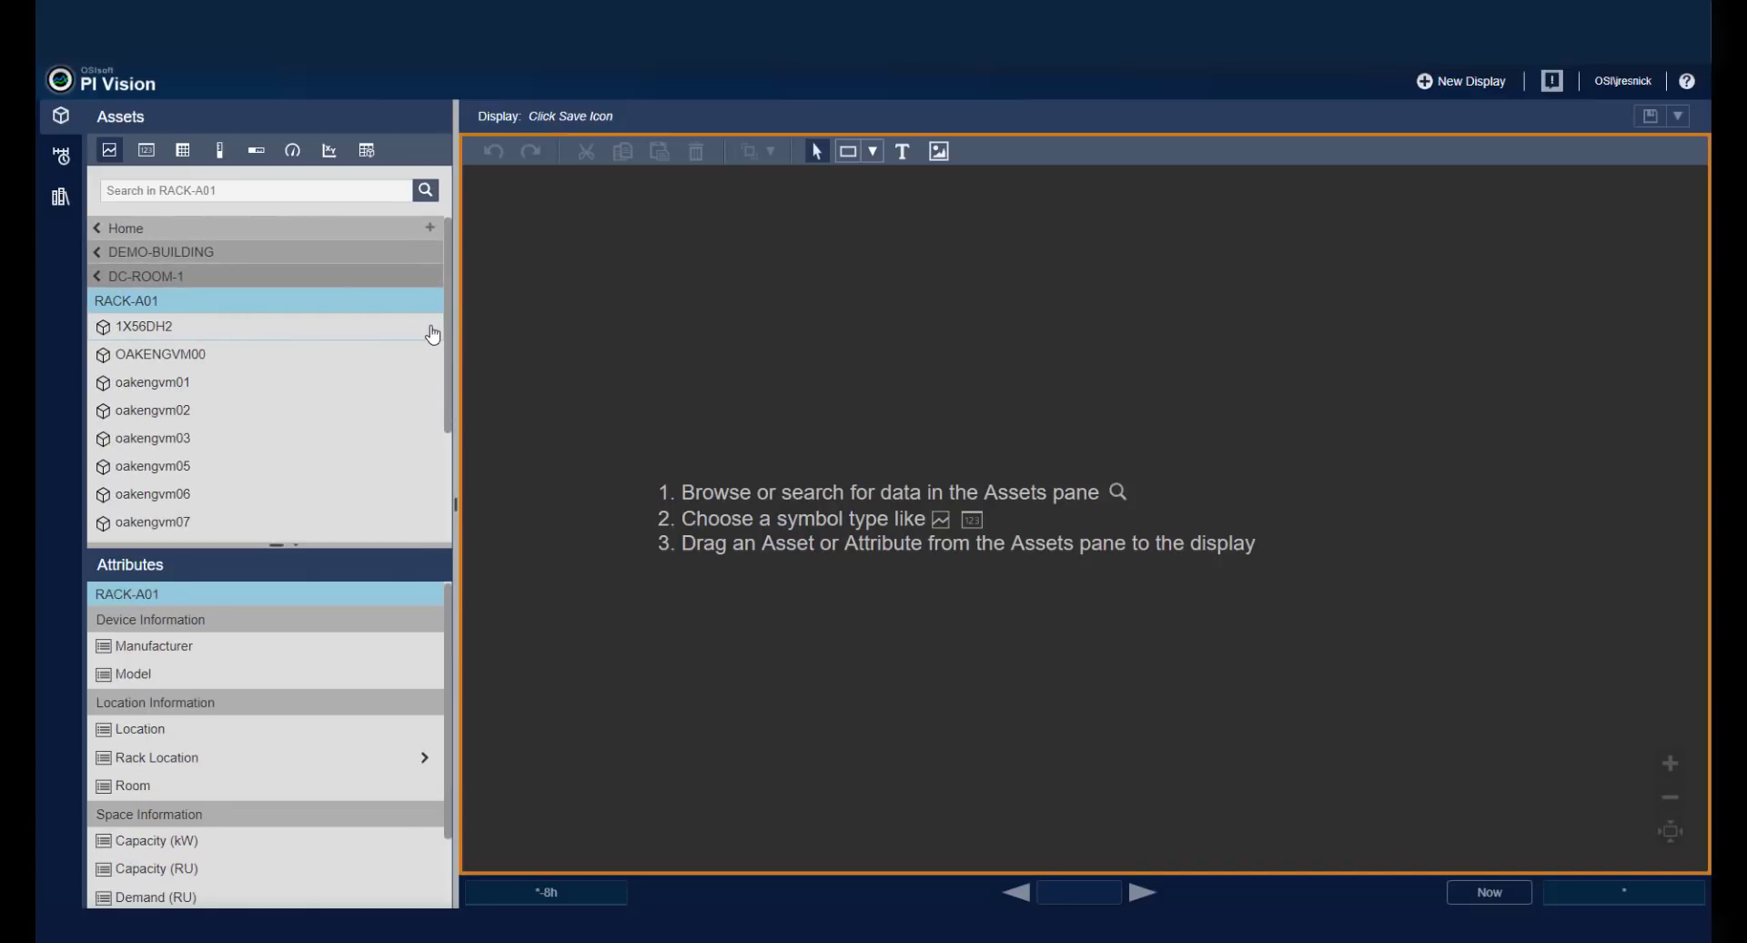
click(364, 390)
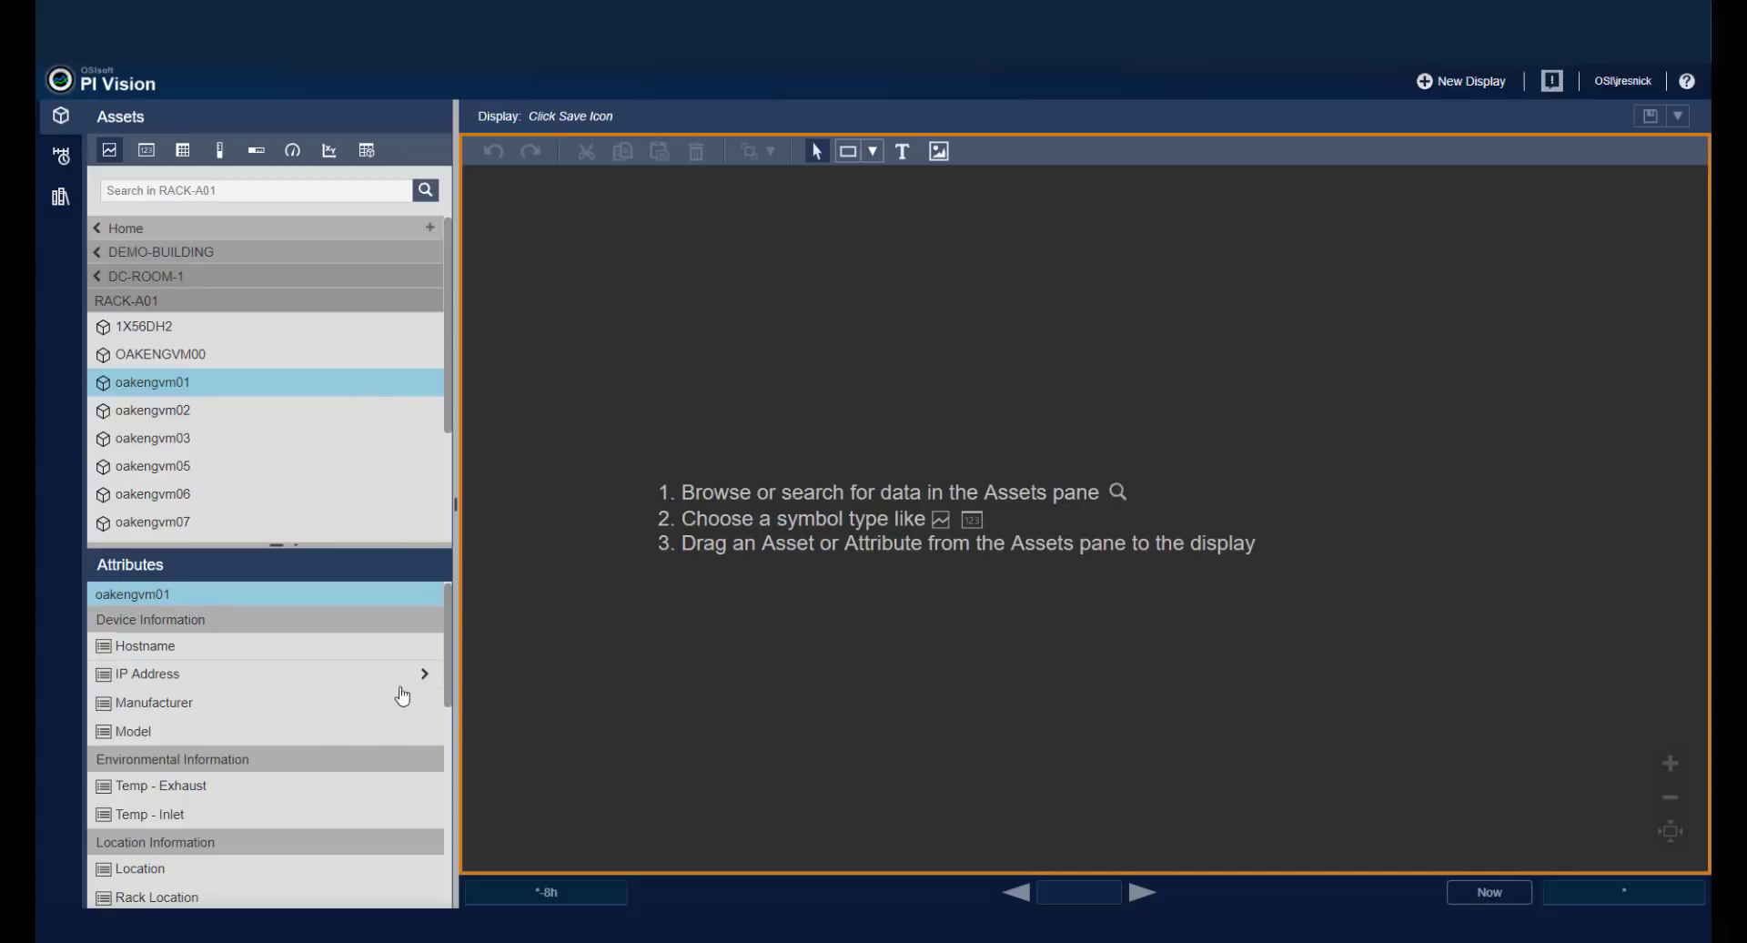
Drag oakengvm01's Demand (W) and temperature attributes onto the canvas as trends.
scroll(242, 791, down, 3)
drag(182, 719, 1008, 270)
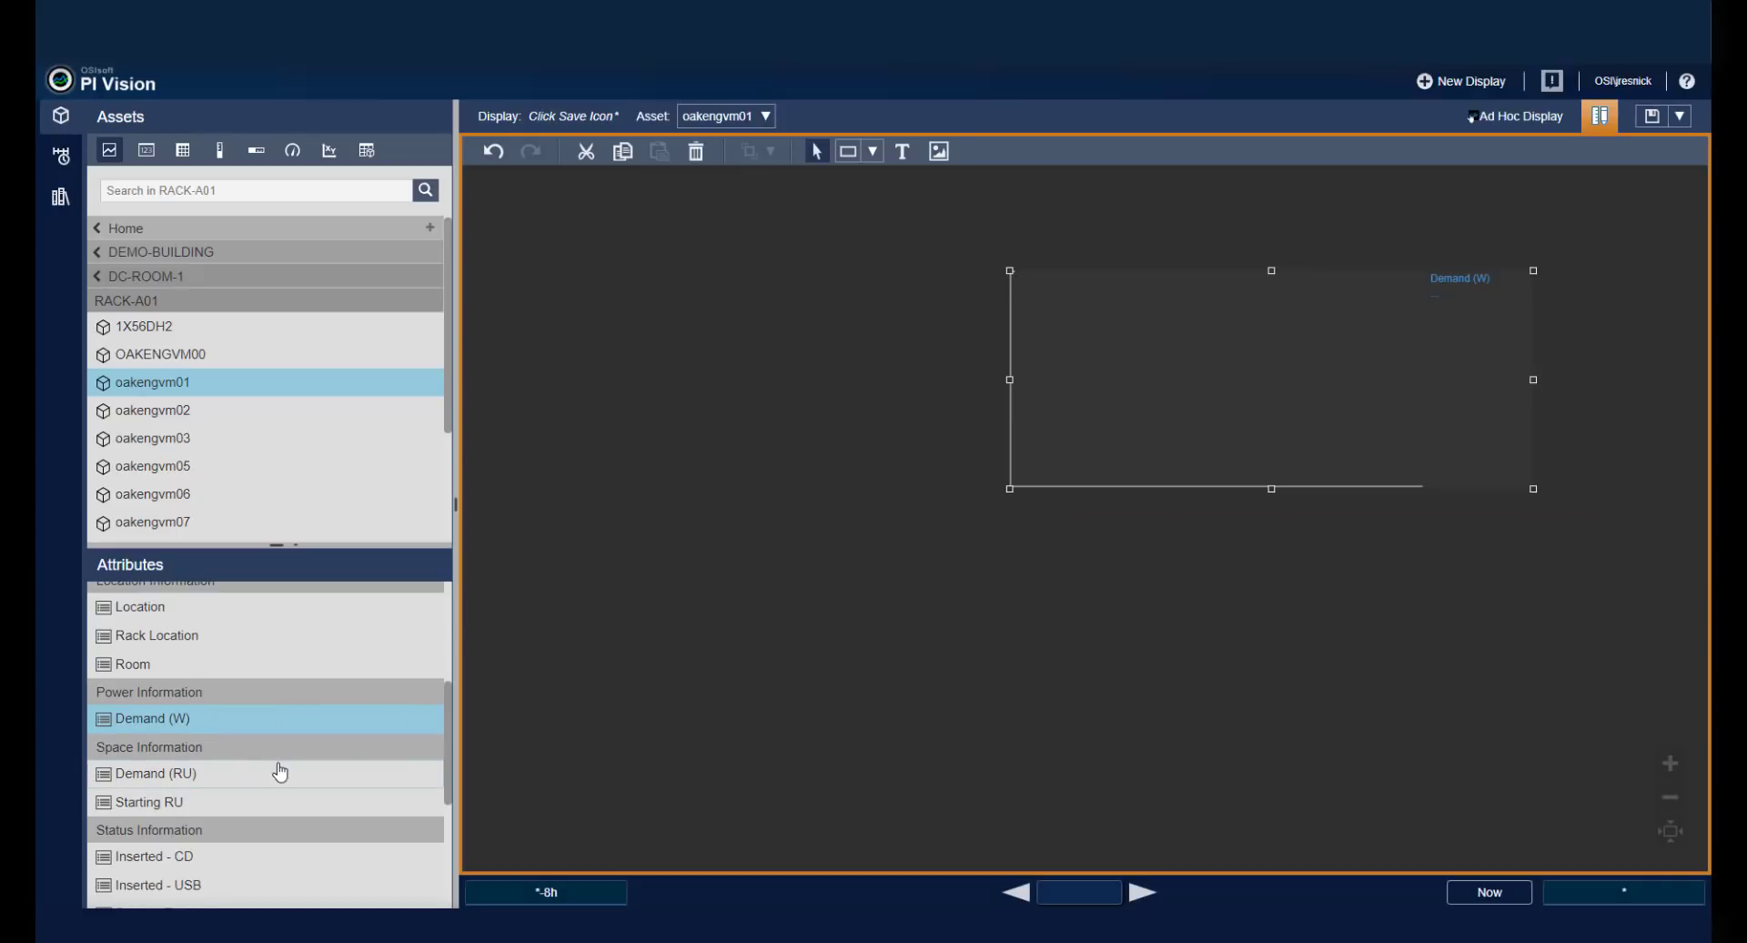
scroll(277, 768, down, 3)
scroll(281, 771, down, 1)
scroll(278, 771, up, 3)
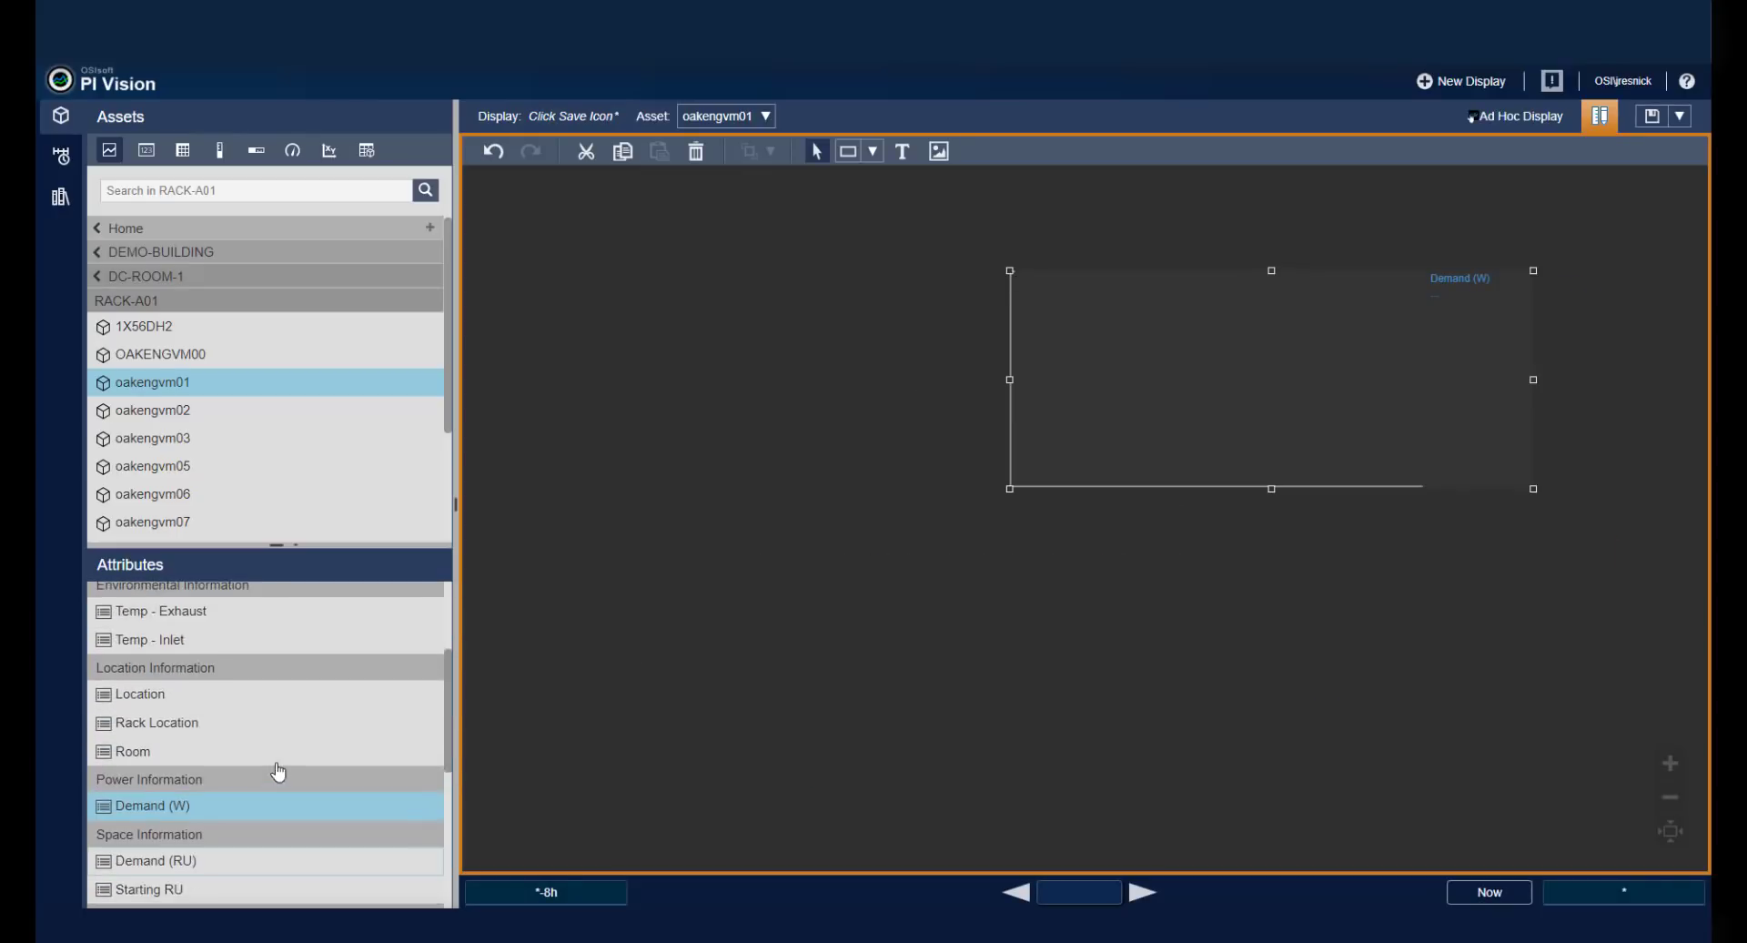
drag(215, 701, 997, 740)
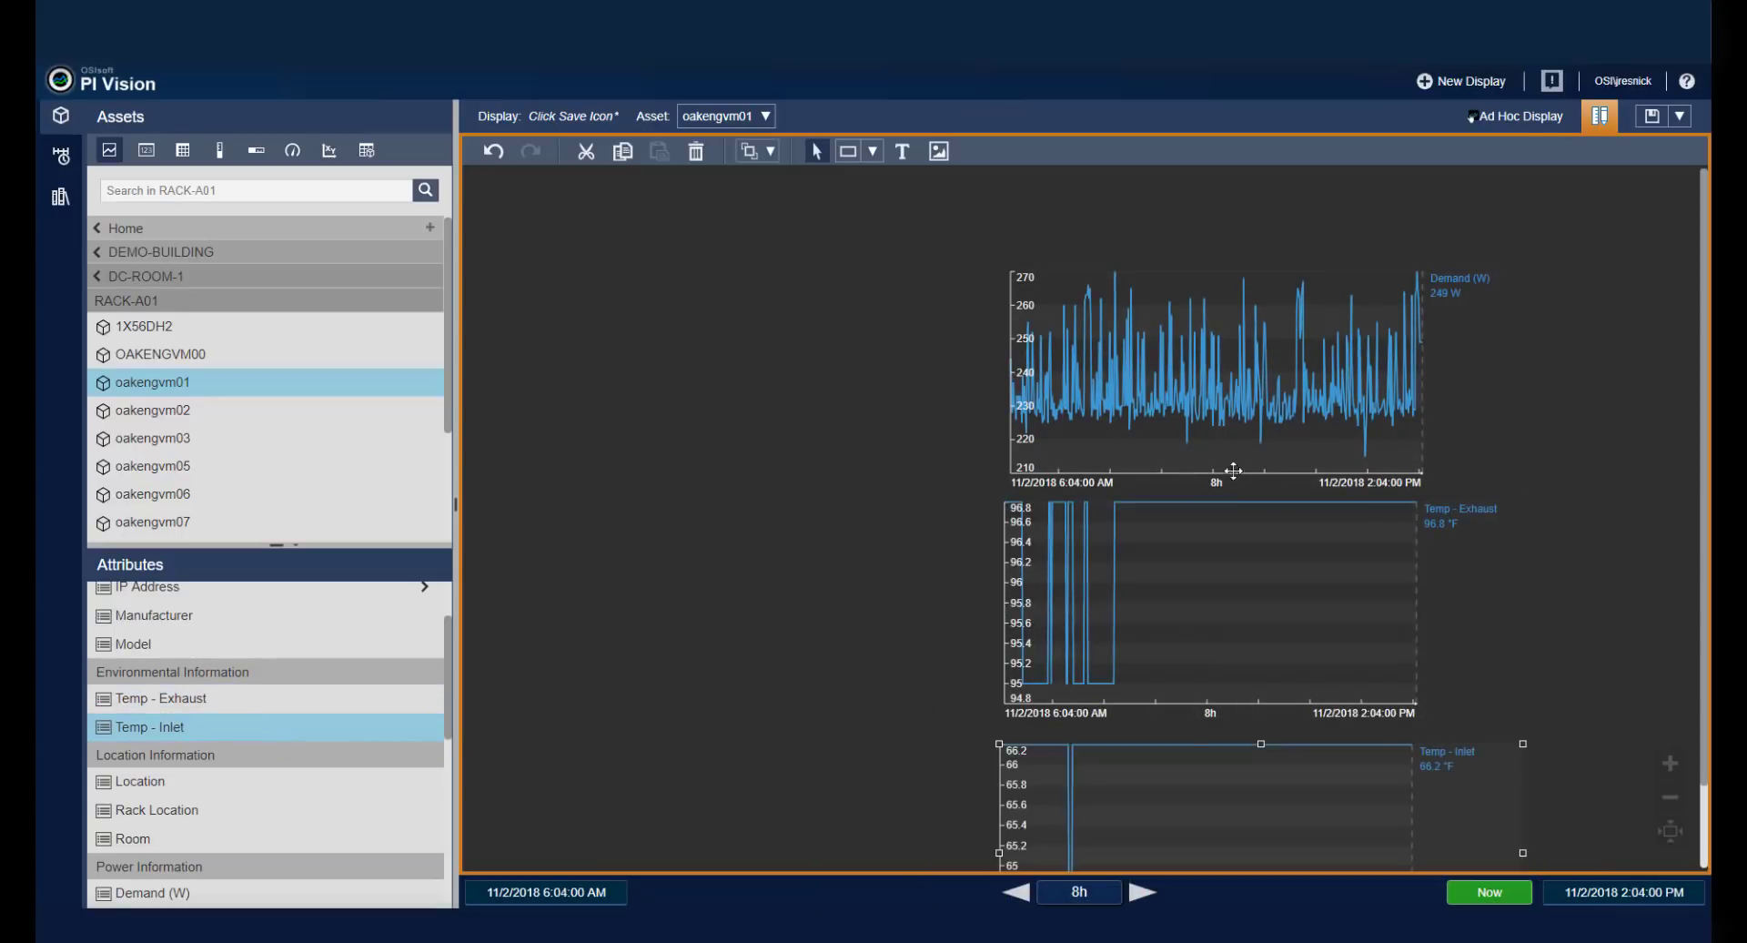
Make the three trends wider and shorter and stack Demand, Temp - Exhaust and Temp - Inlet vertically.
click(1333, 482)
drag(1533, 488, 1654, 417)
click(1396, 579)
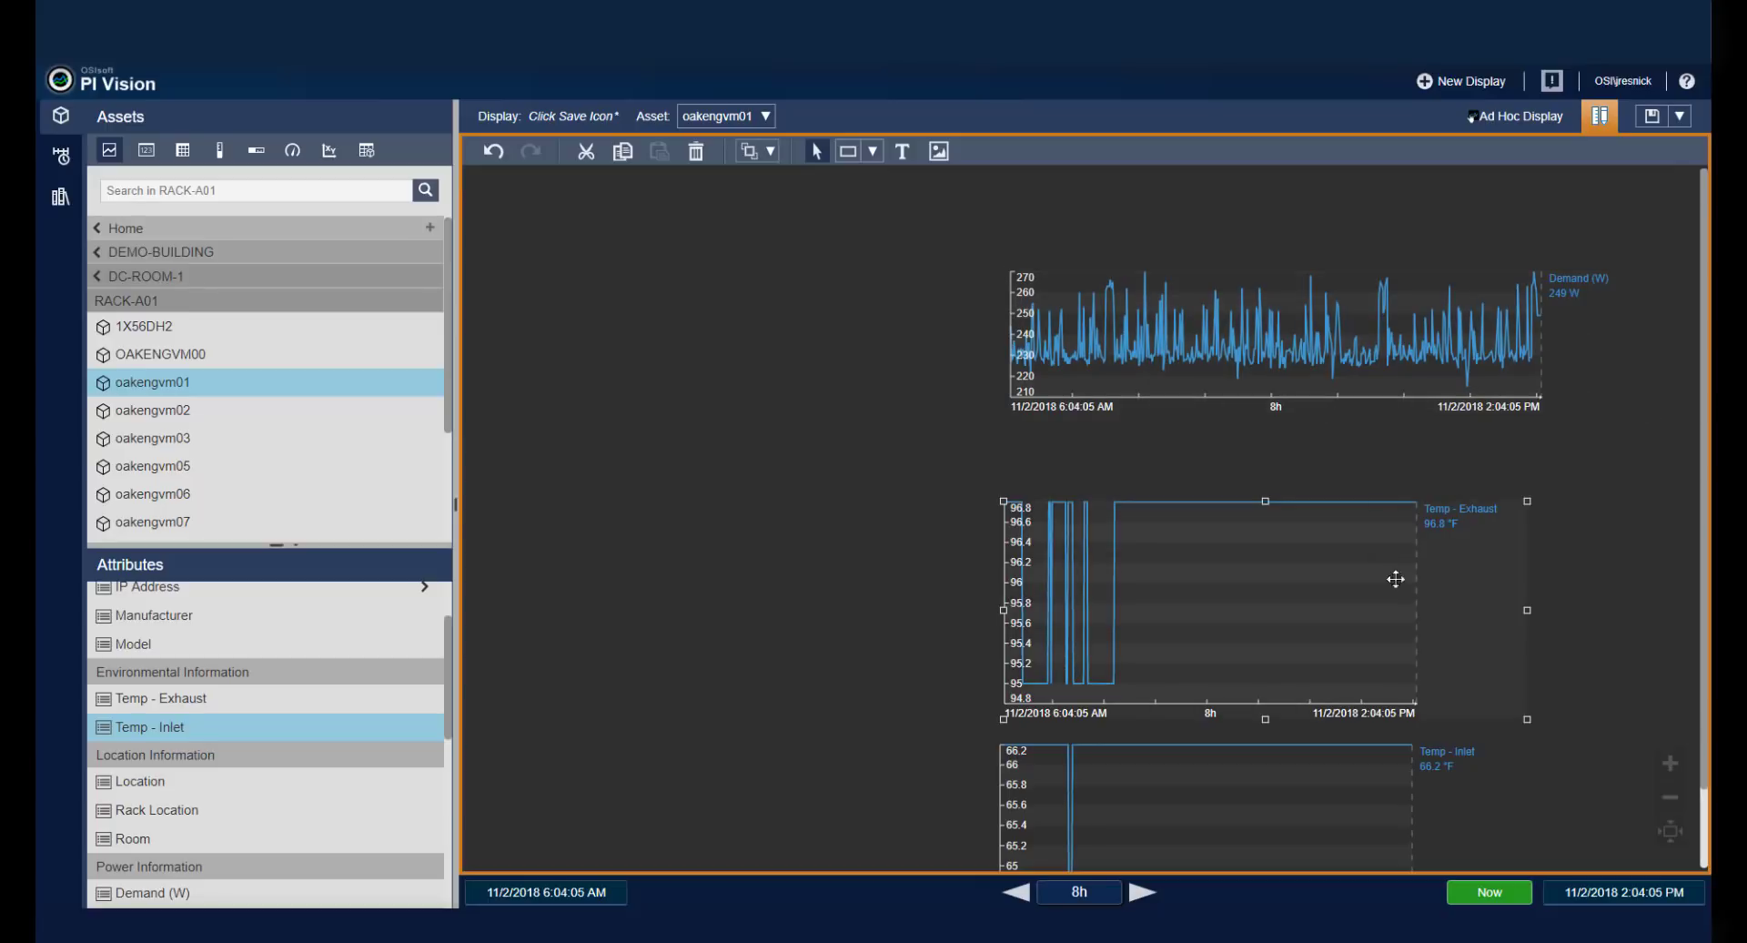
drag(1538, 724, 1612, 628)
drag(1364, 547, 1357, 492)
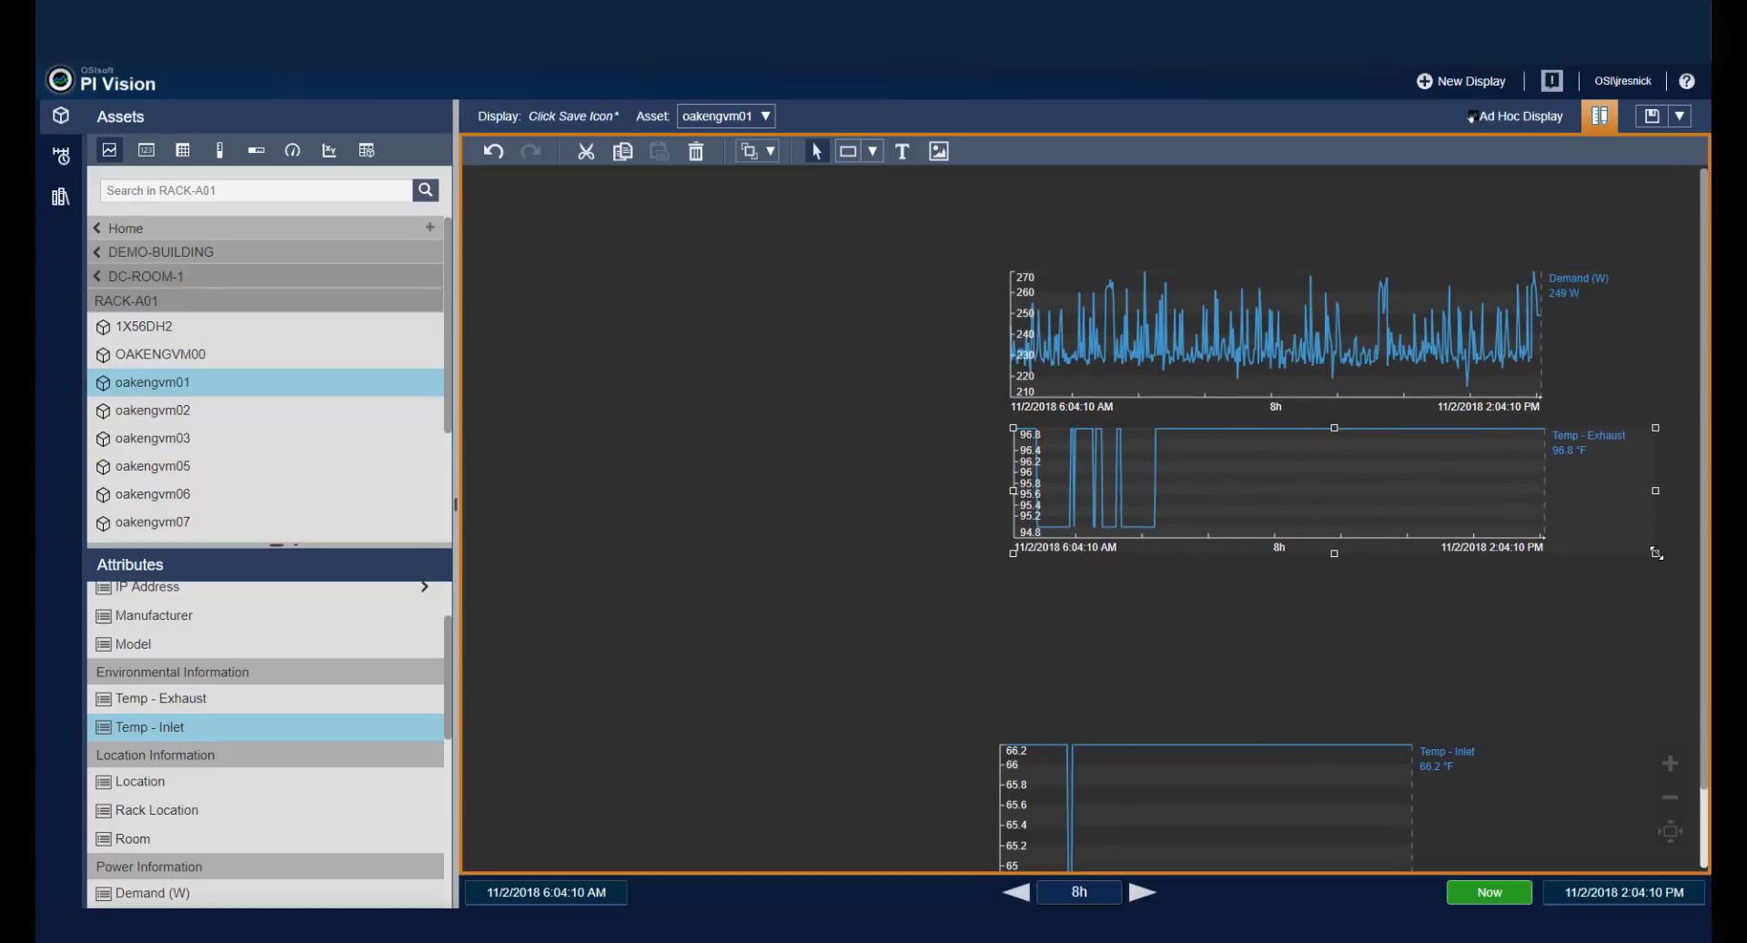
drag(1298, 798, 1313, 632)
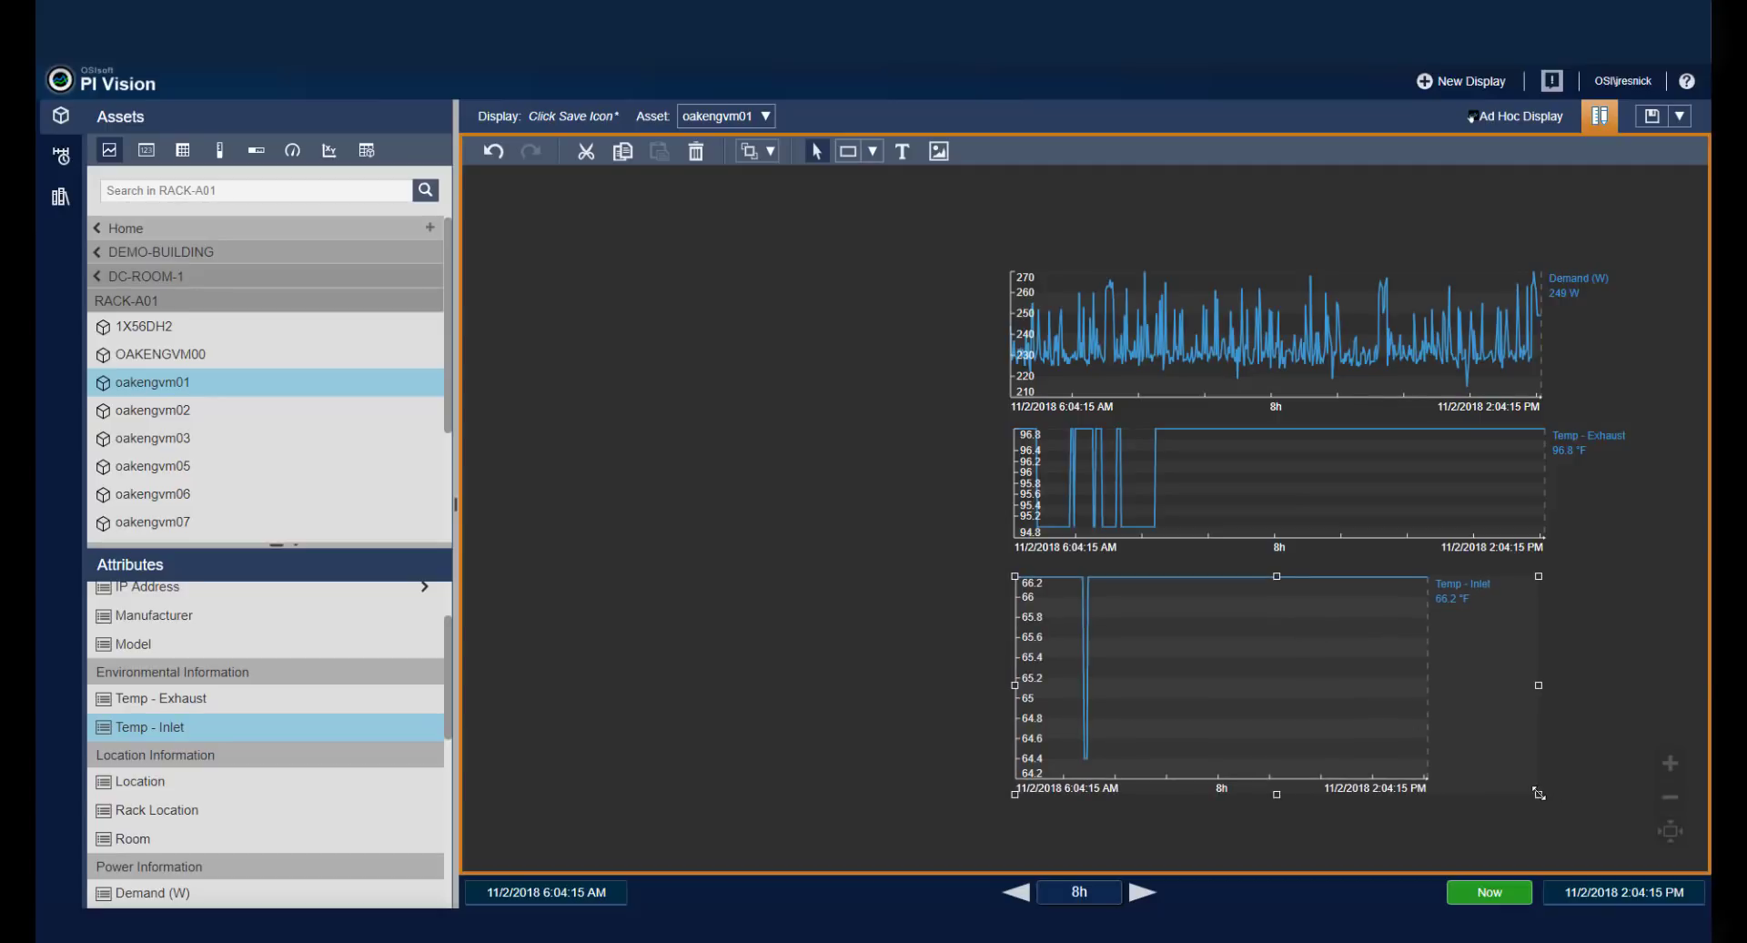
drag(1539, 795, 1657, 695)
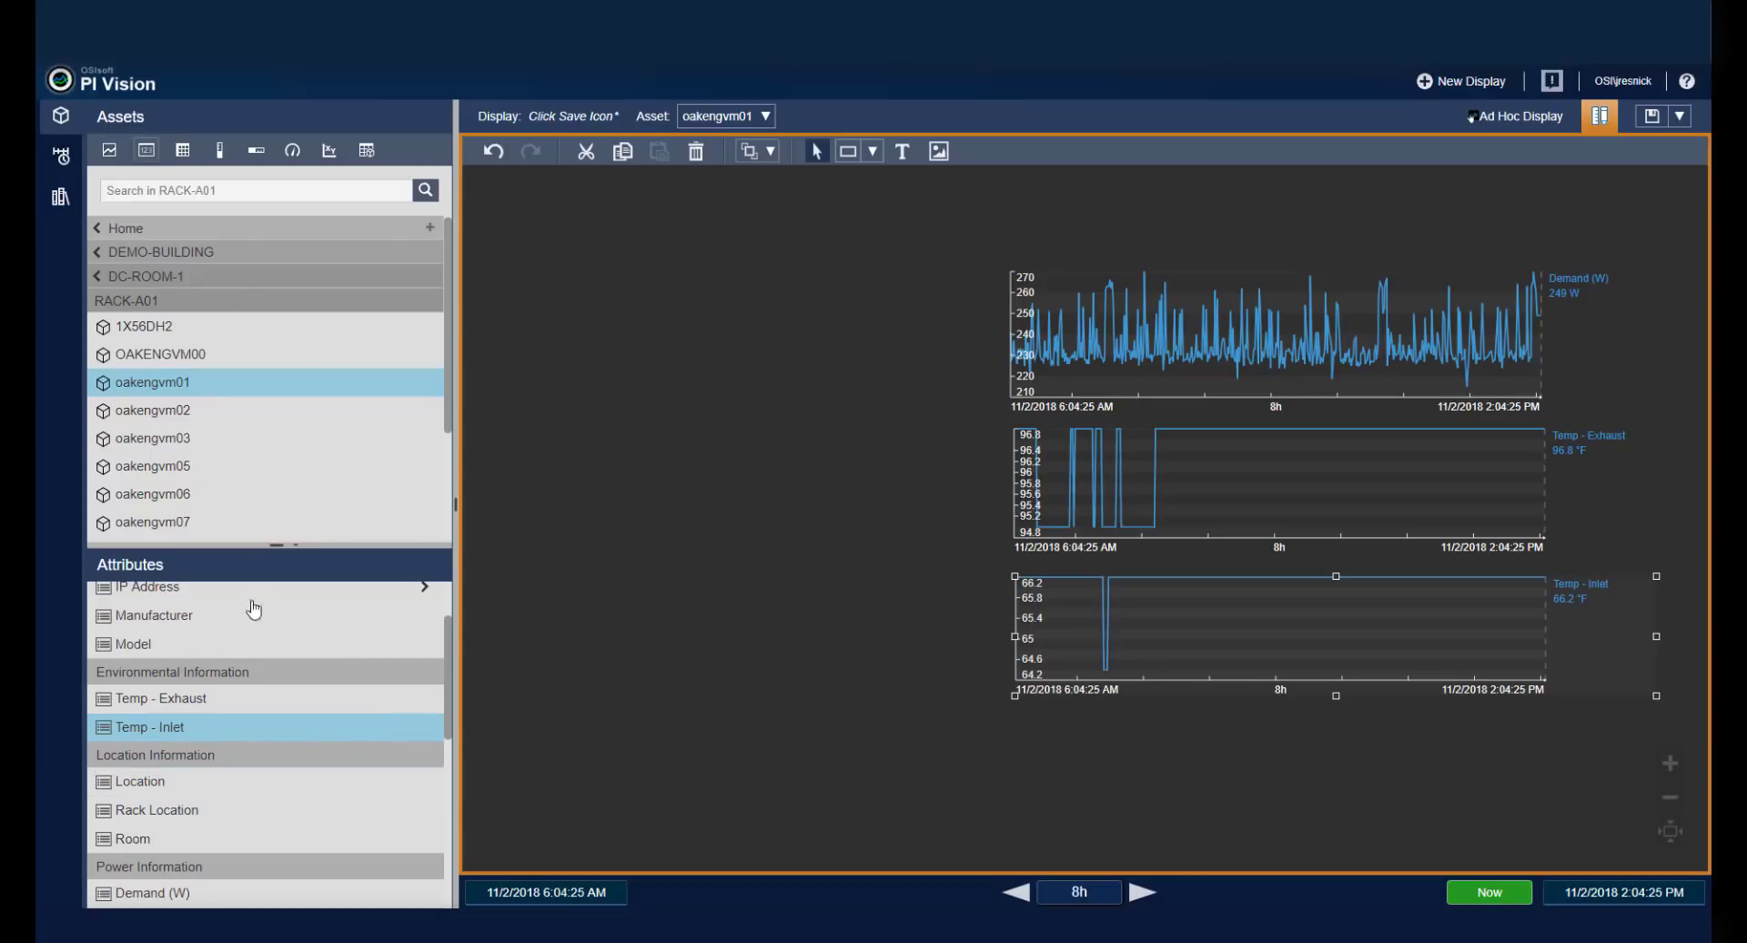
scroll(314, 719, down, 5)
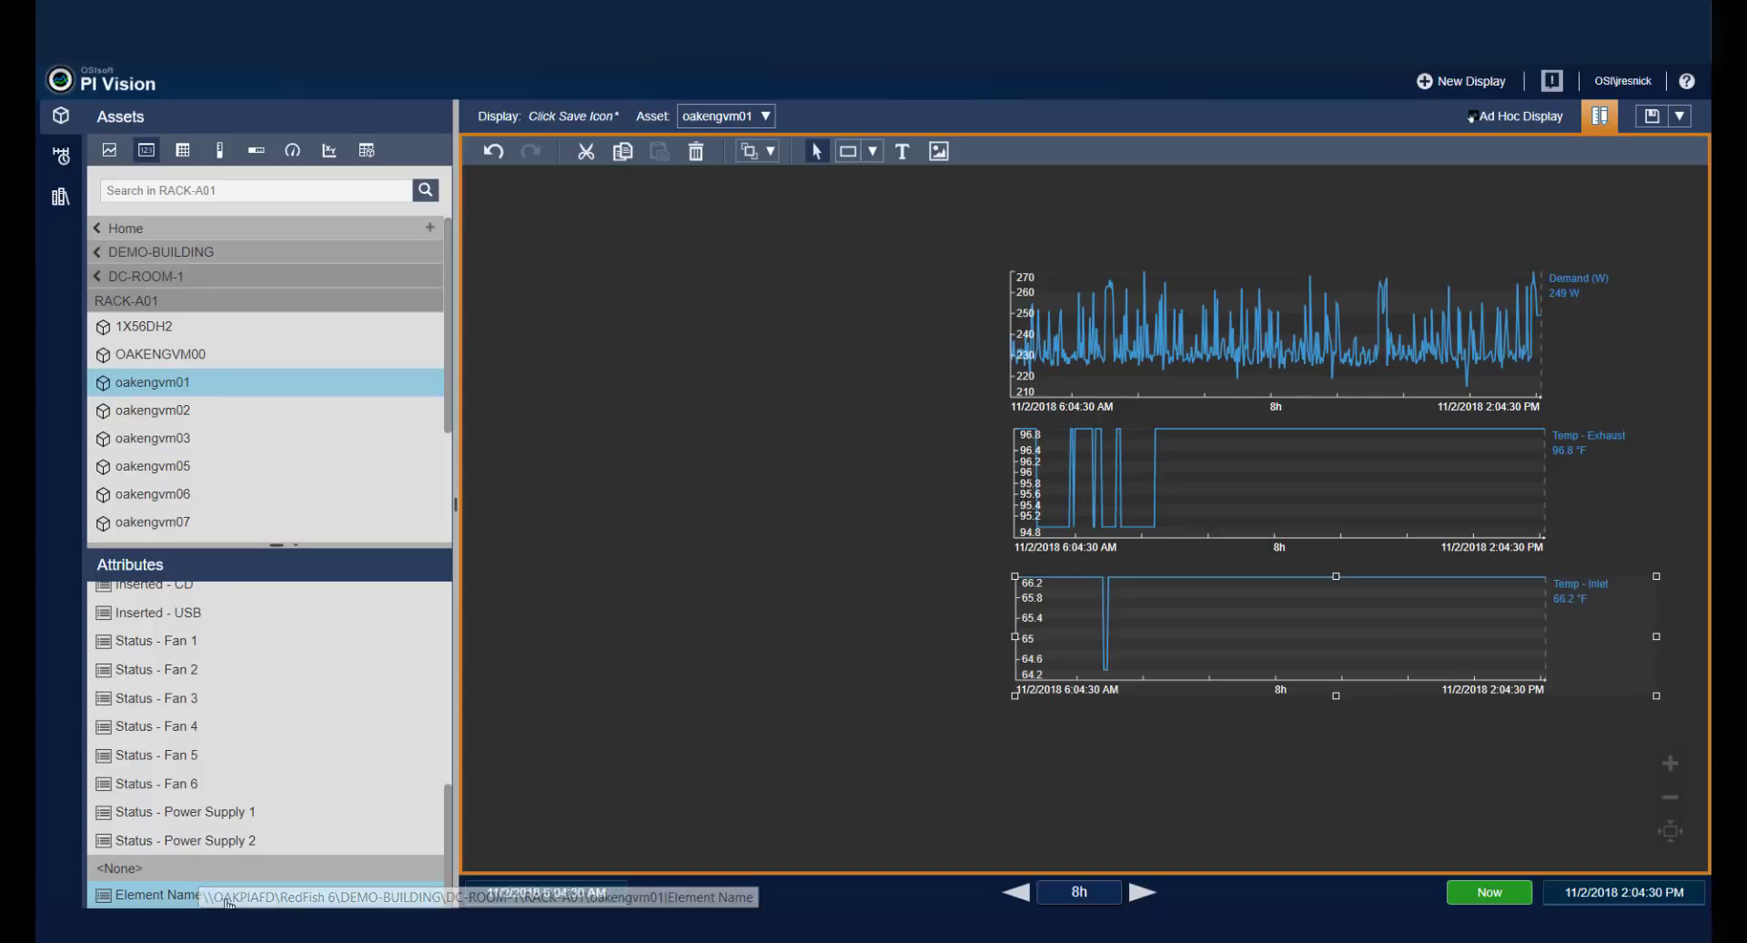
Place oakengvm01's Element Name above the trends, hide label, units and timestamp, and enlarge it to 25.4.
drag(227, 901, 1242, 177)
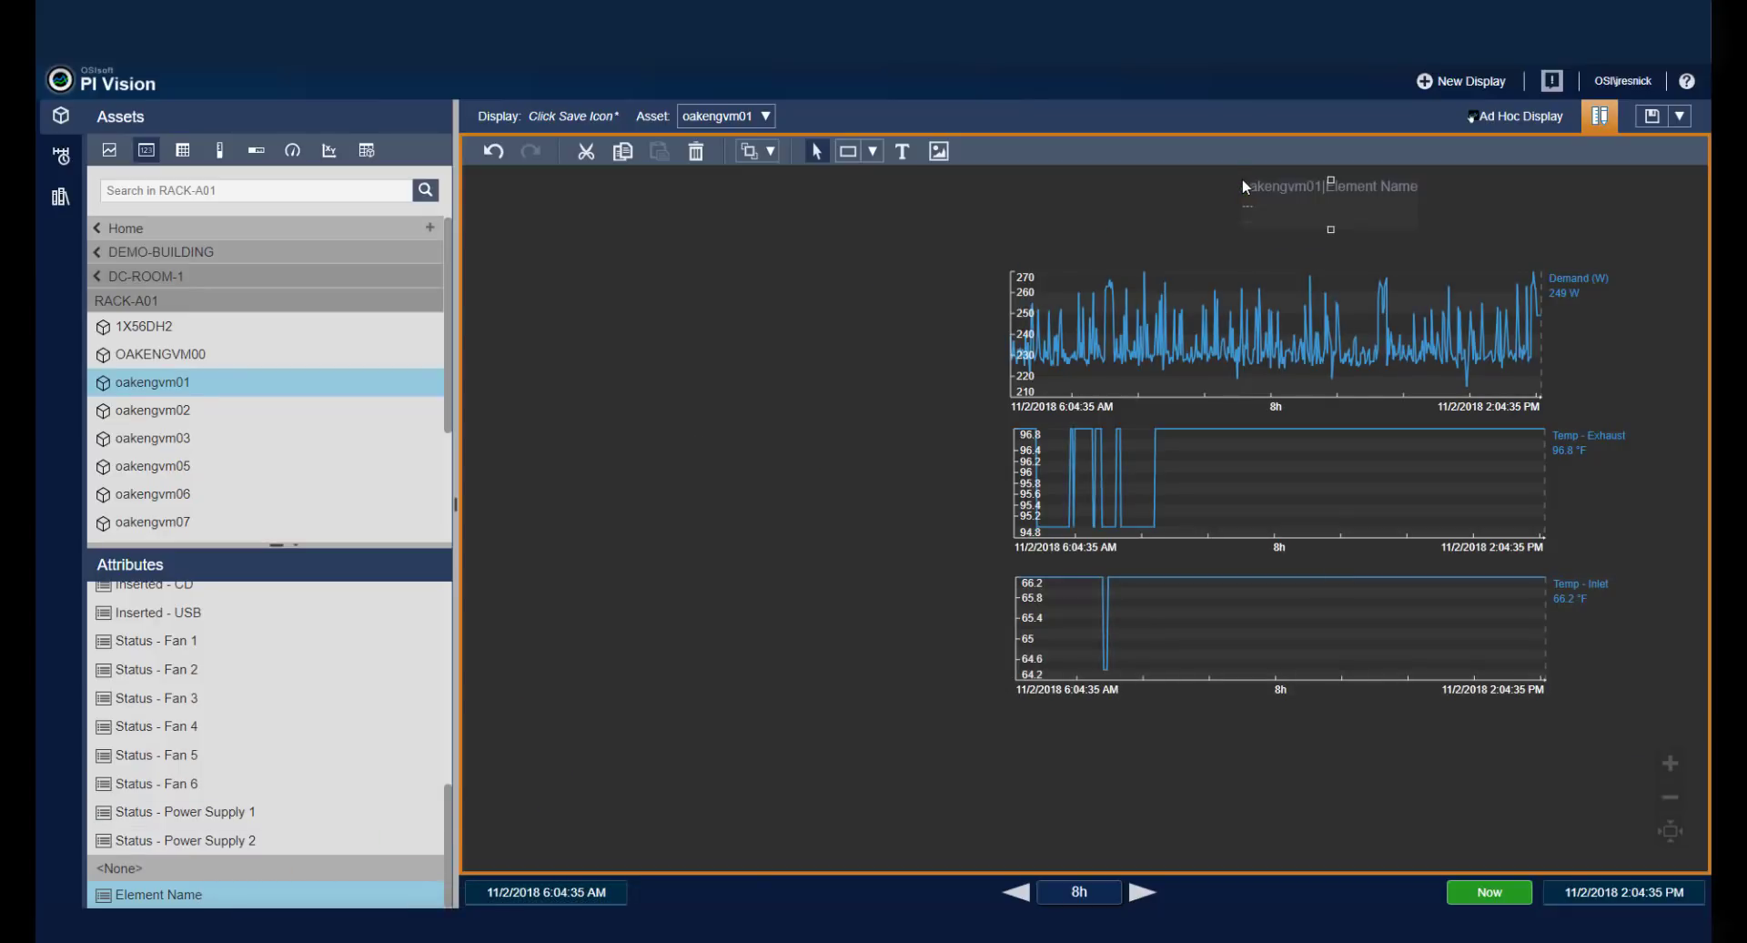
right_click(1336, 209)
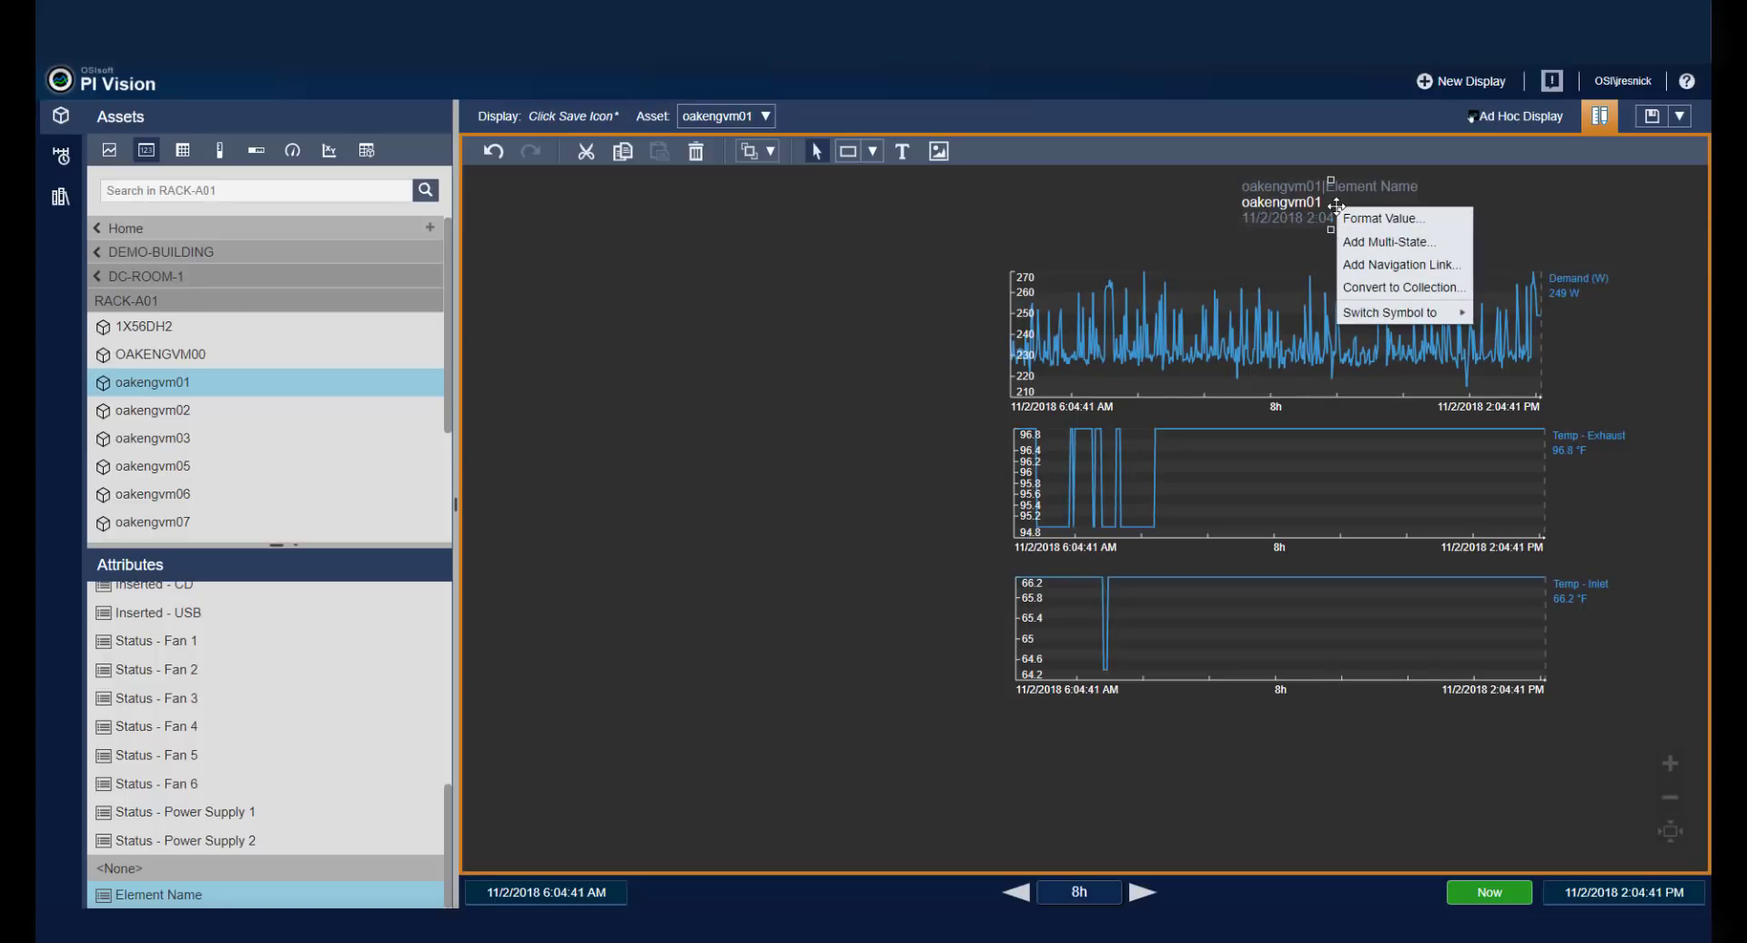
click(1428, 222)
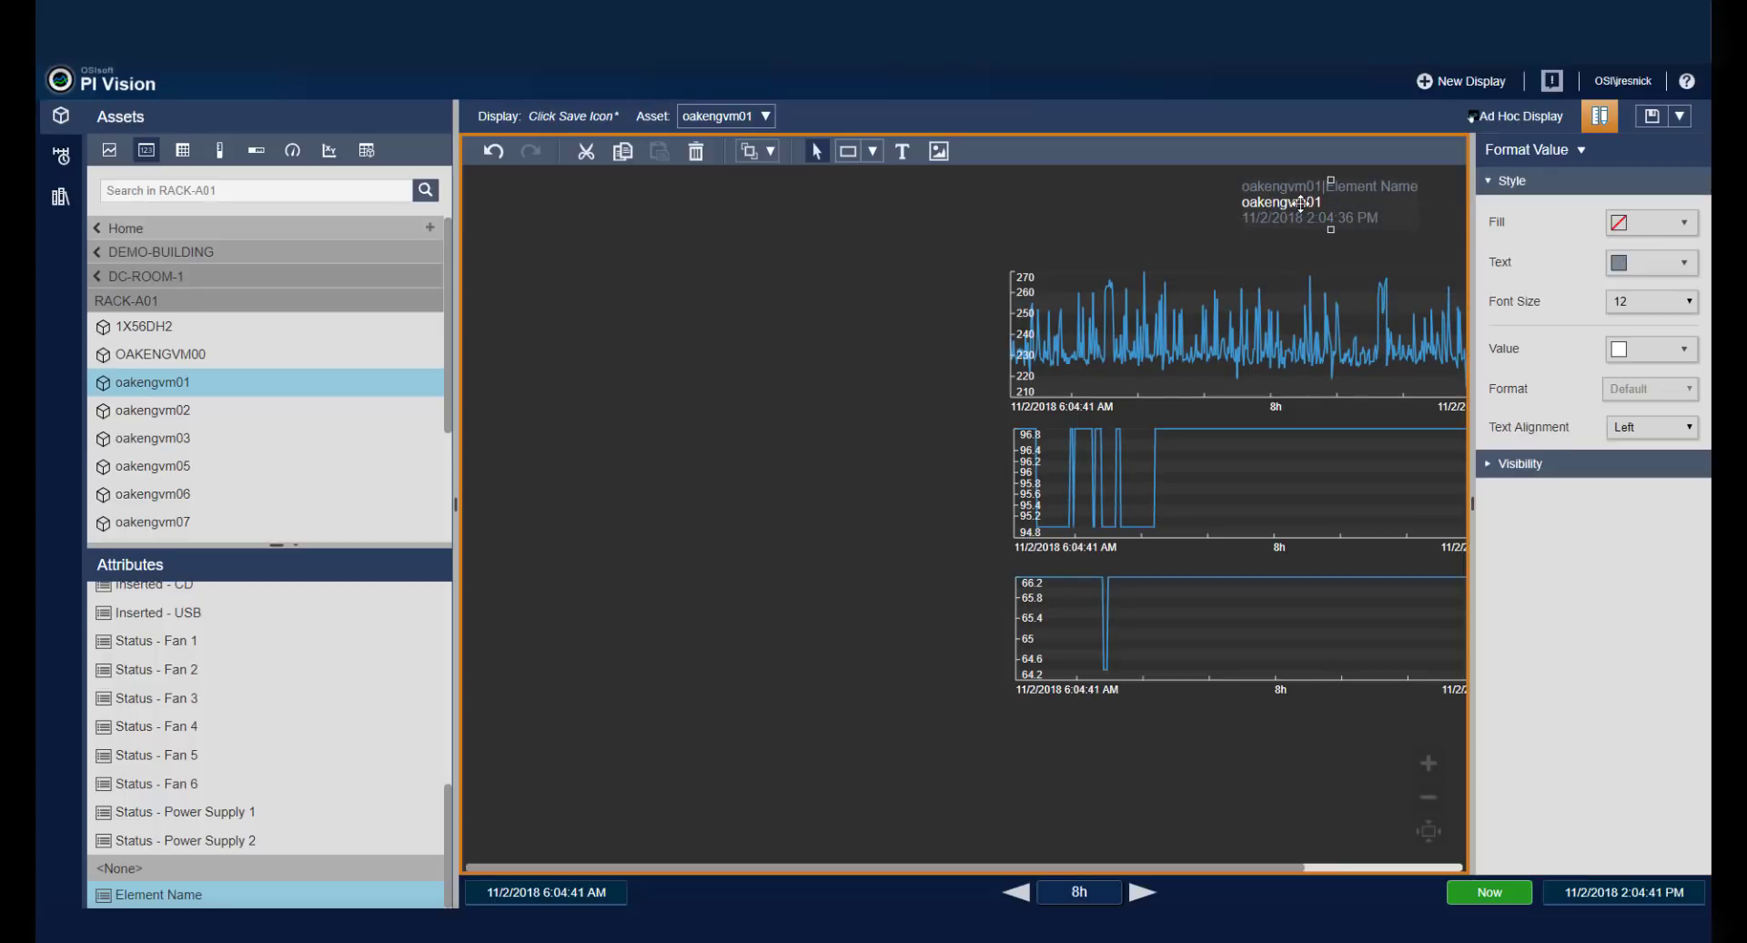
click(1520, 463)
click(1497, 500)
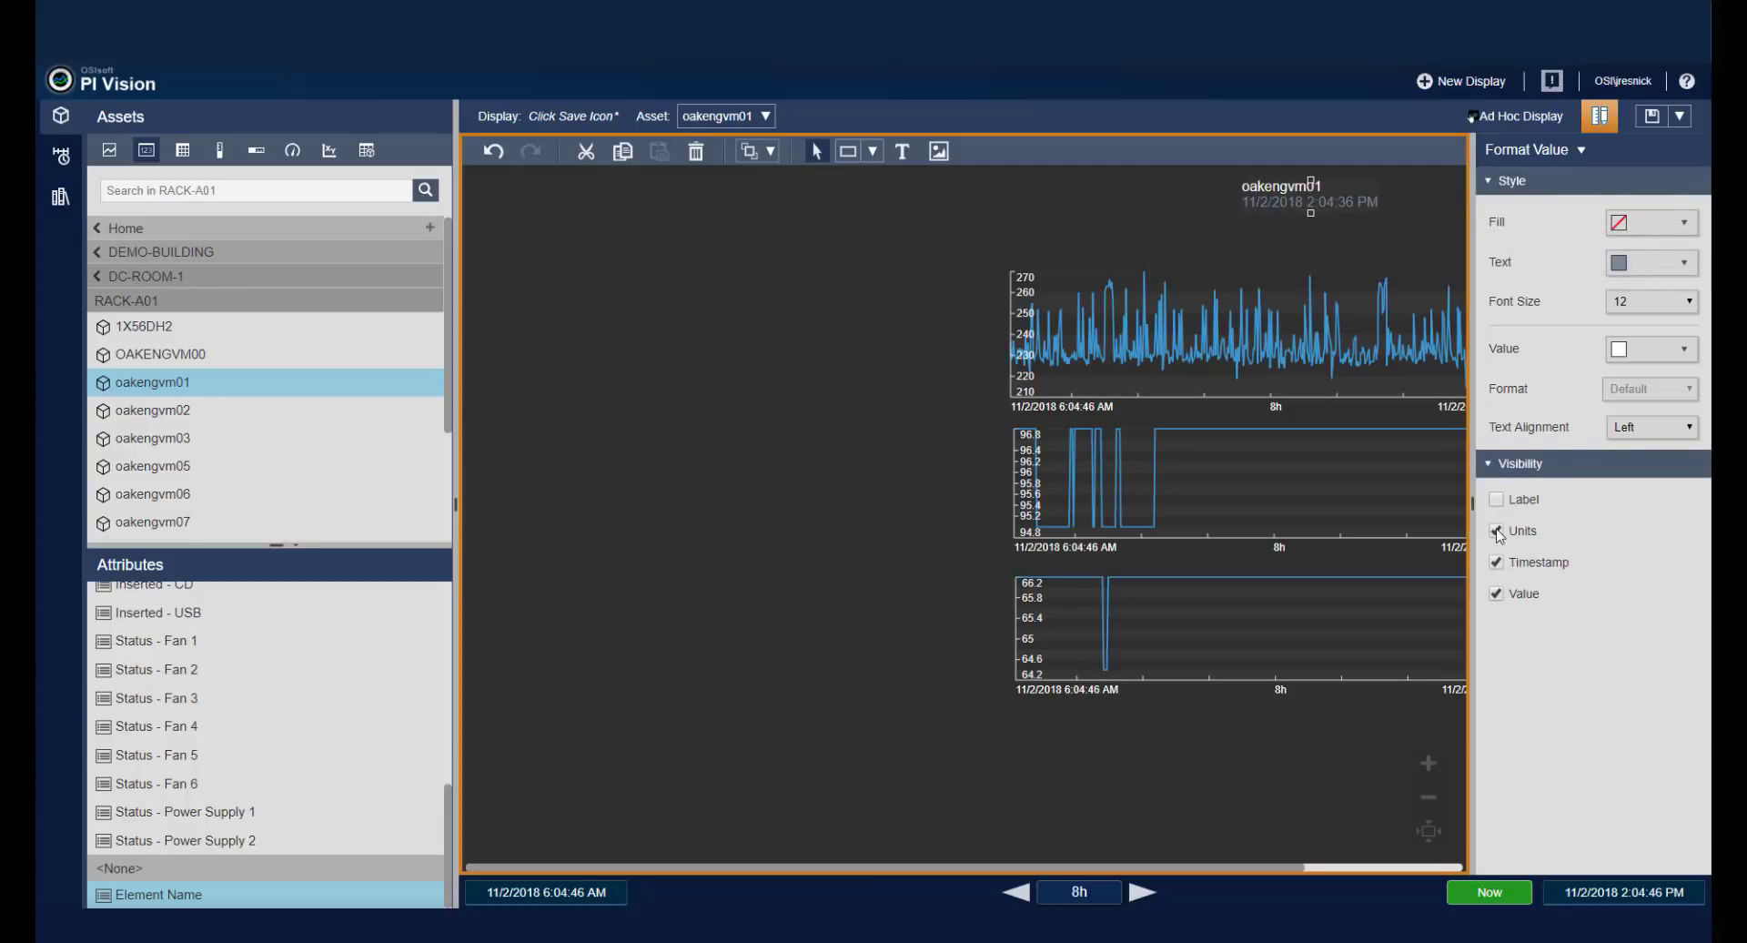
click(1497, 532)
click(1497, 563)
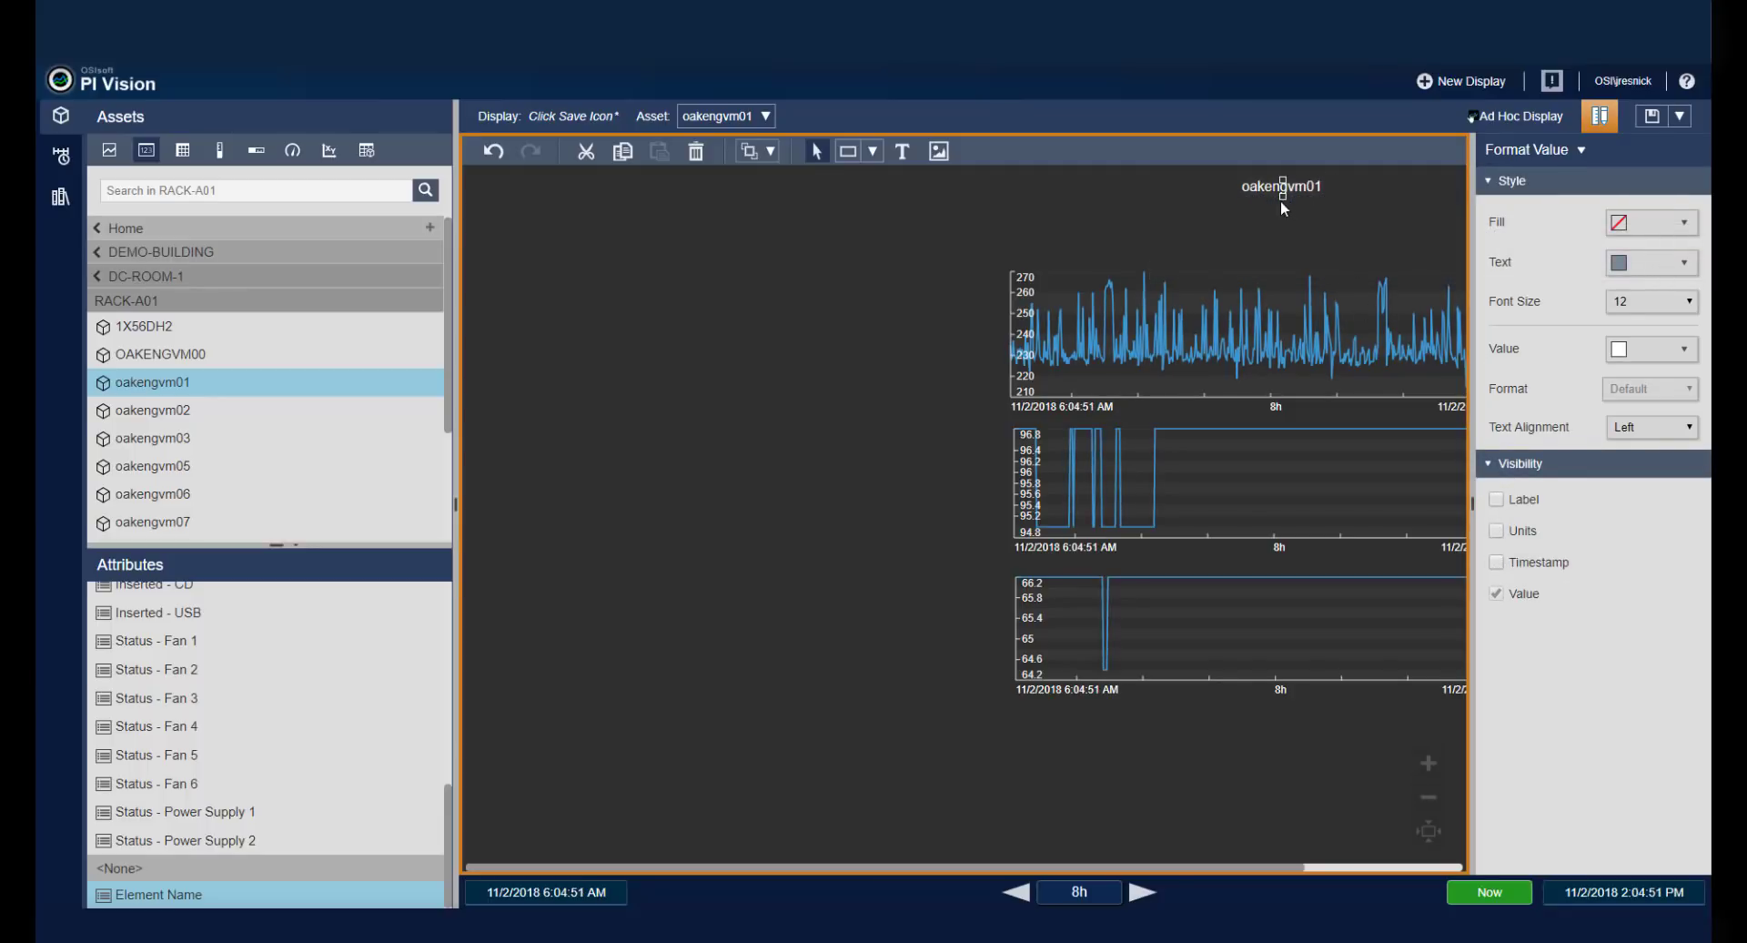
drag(1283, 197, 1324, 225)
Place DC-ROOM-1's Room value on the display with its label, units and timestamp hidden.
click(564, 482)
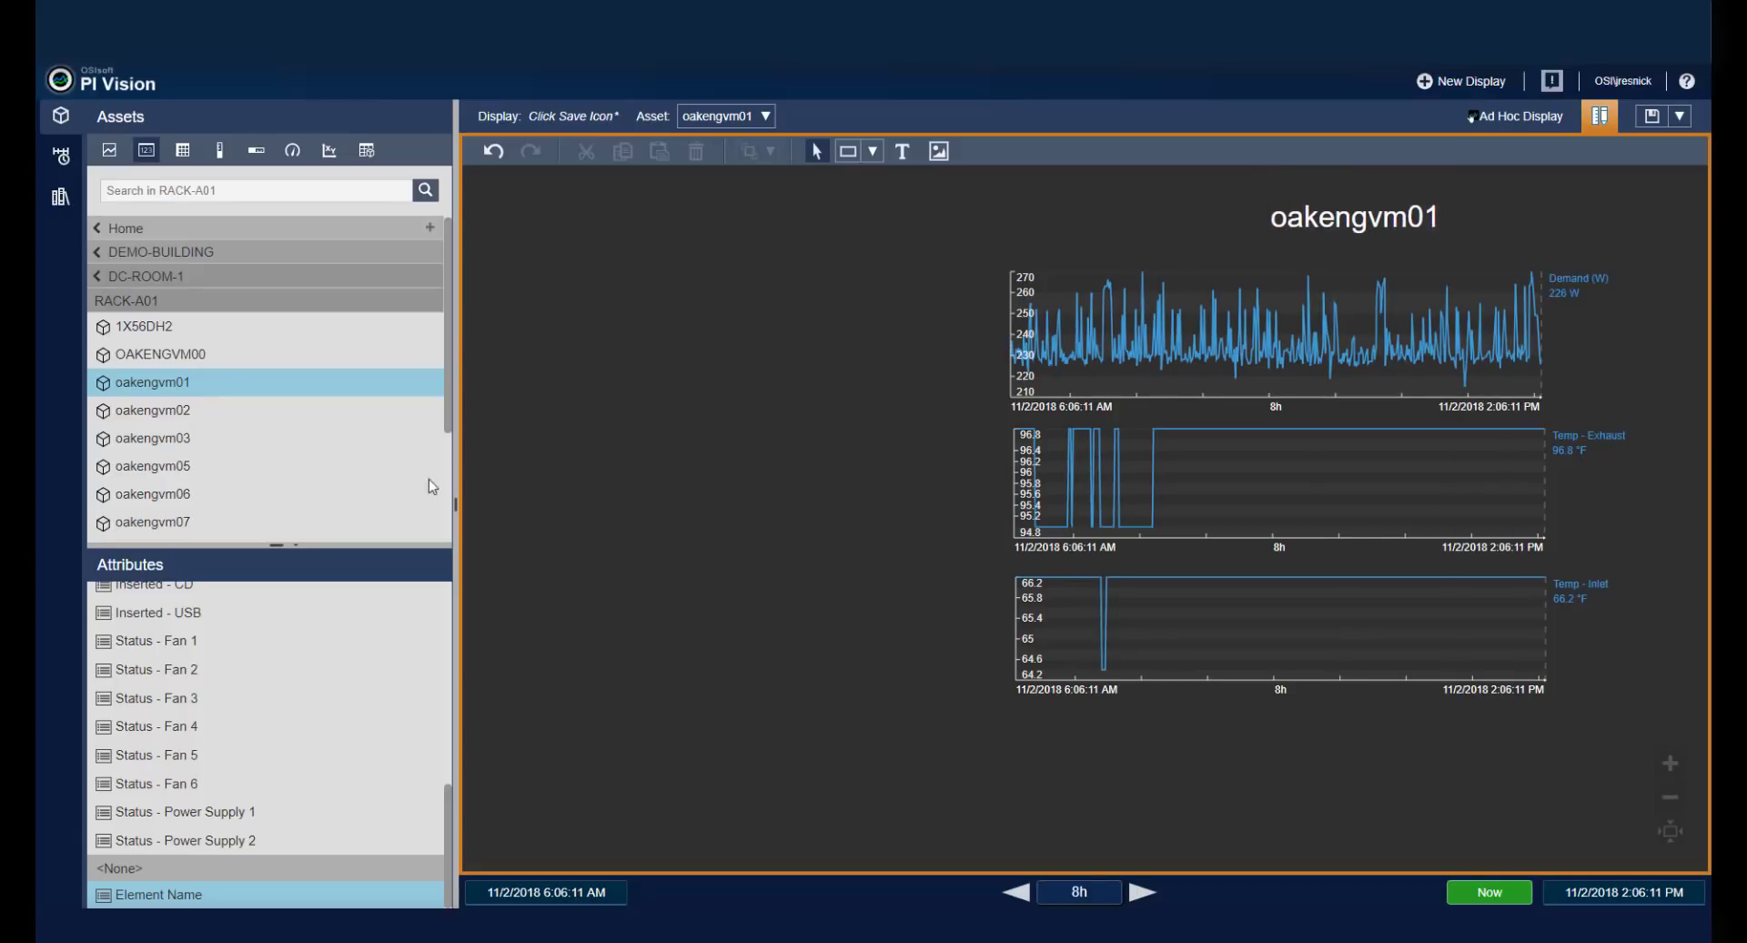
click(135, 281)
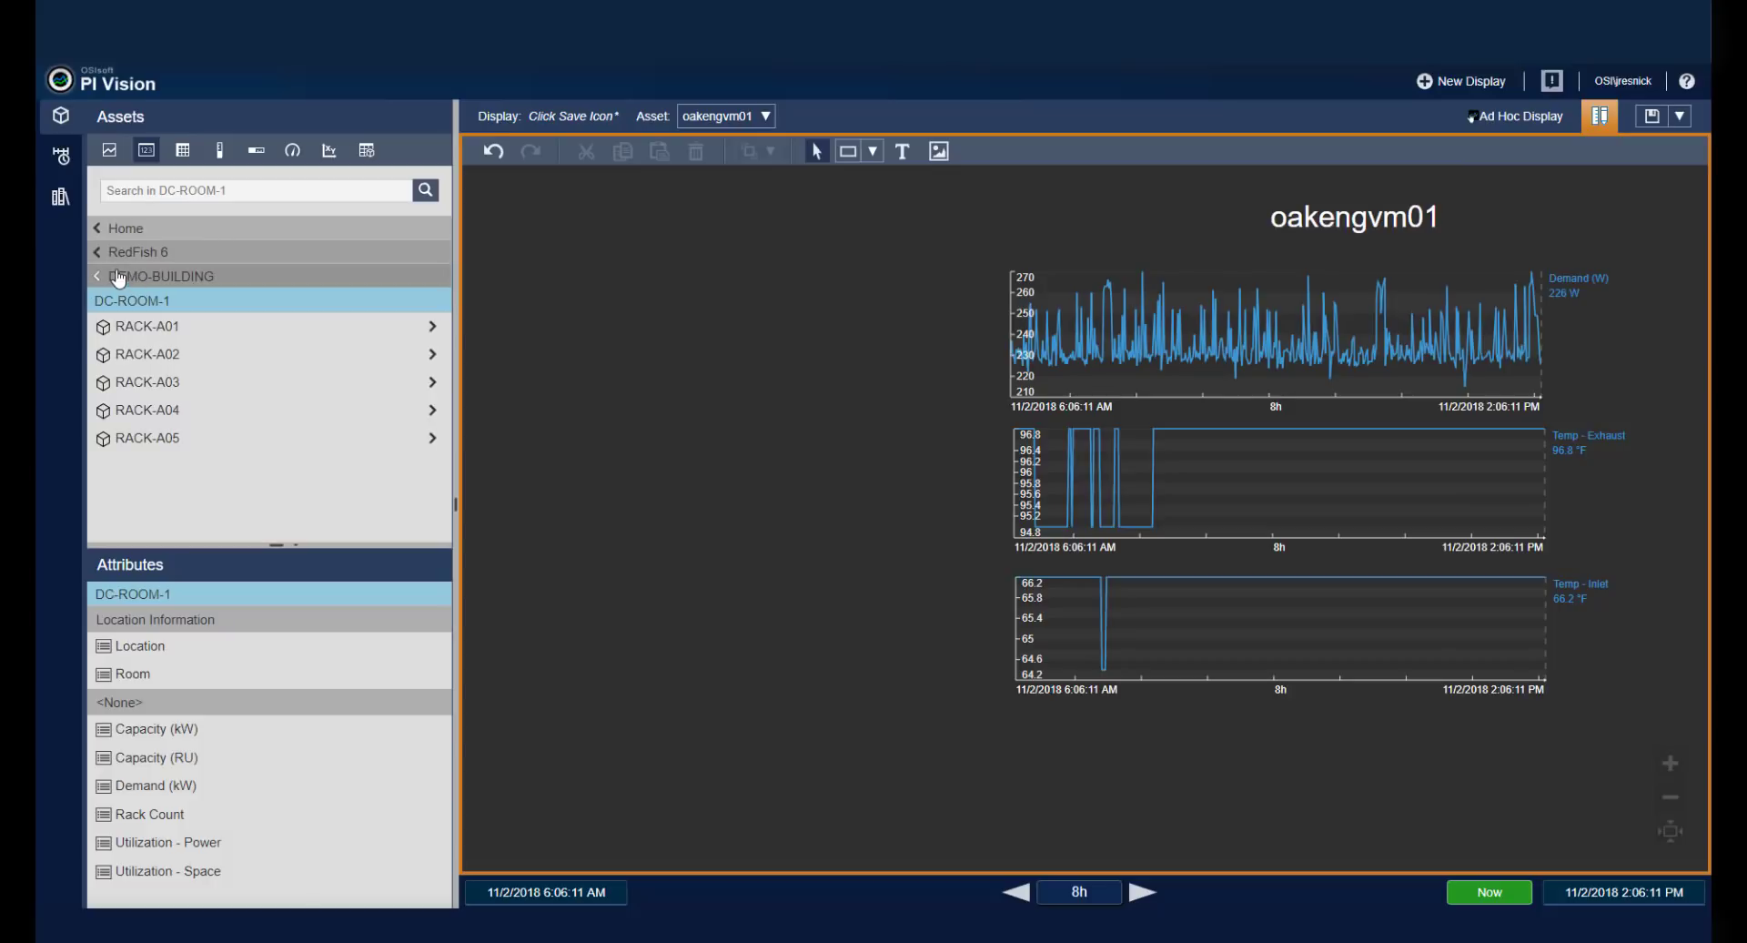
click(101, 278)
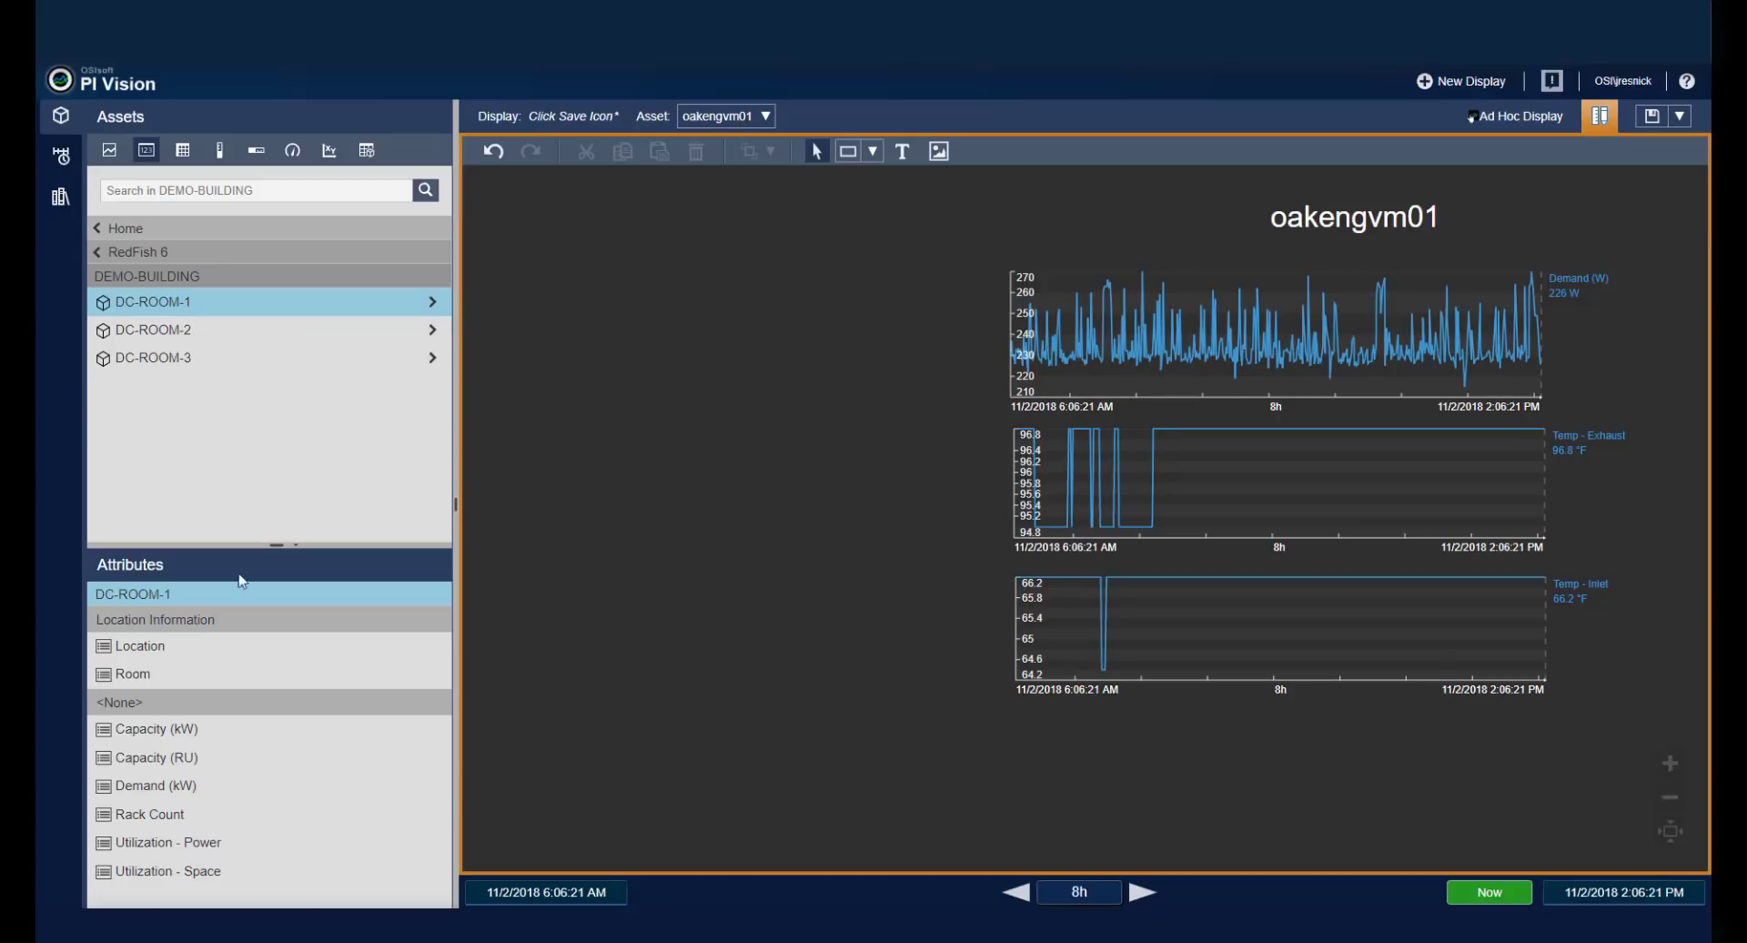
drag(132, 675, 606, 265)
right_click(649, 293)
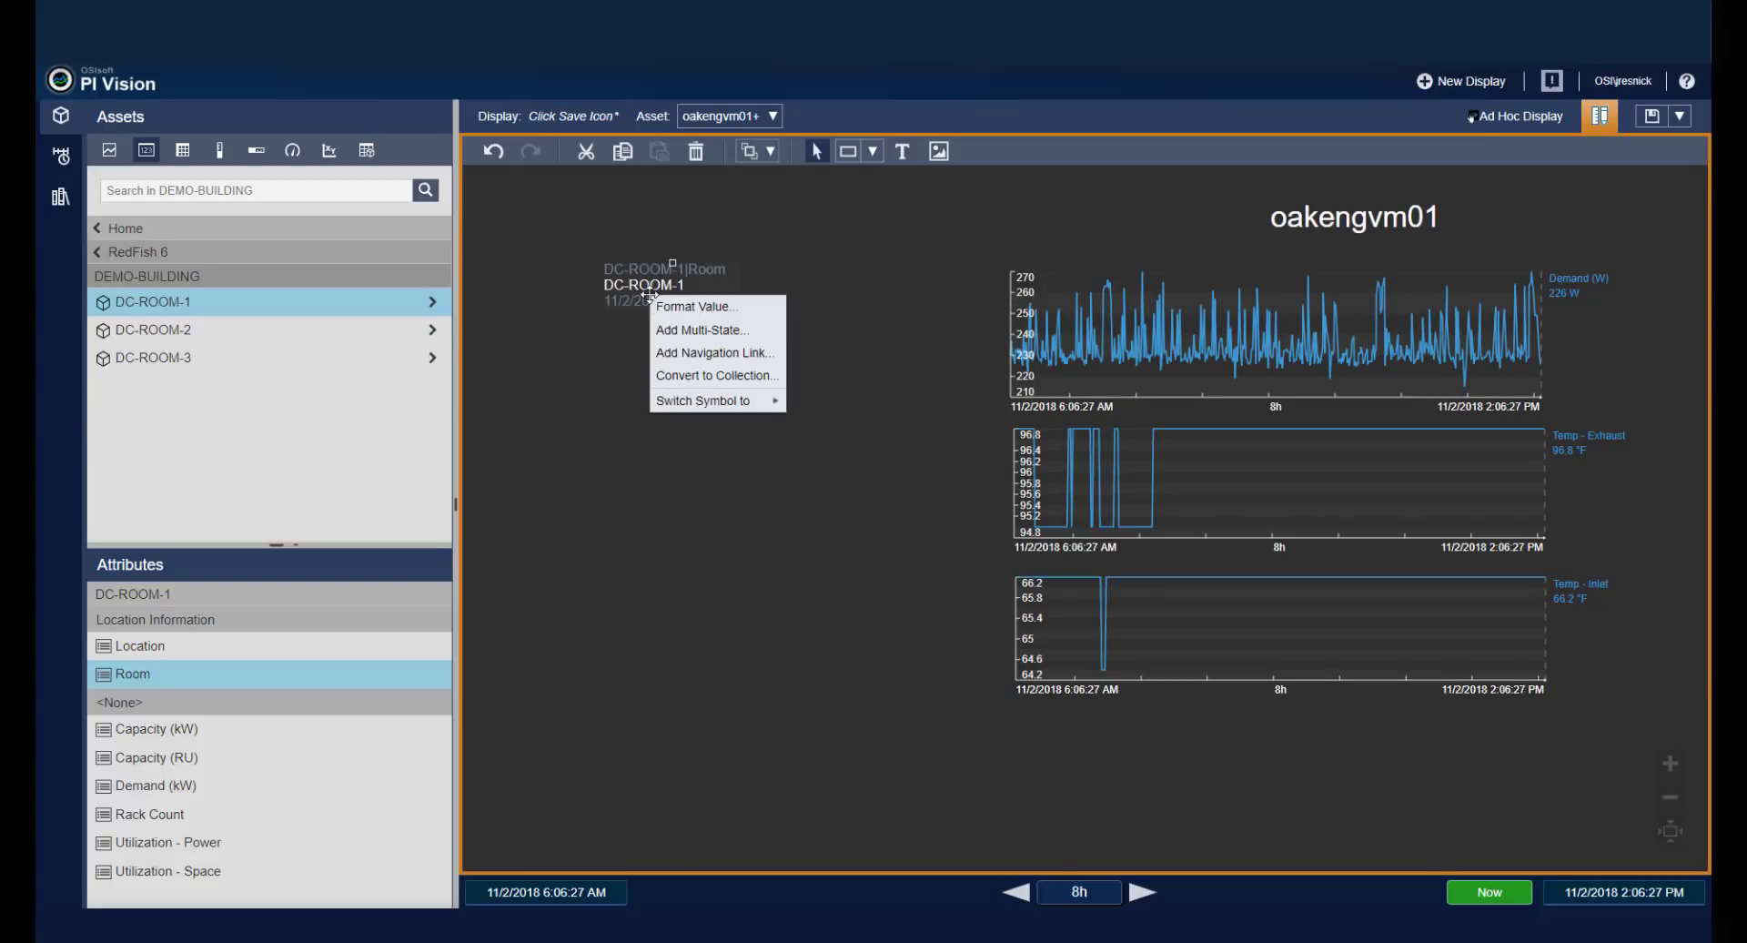
click(742, 307)
click(1491, 464)
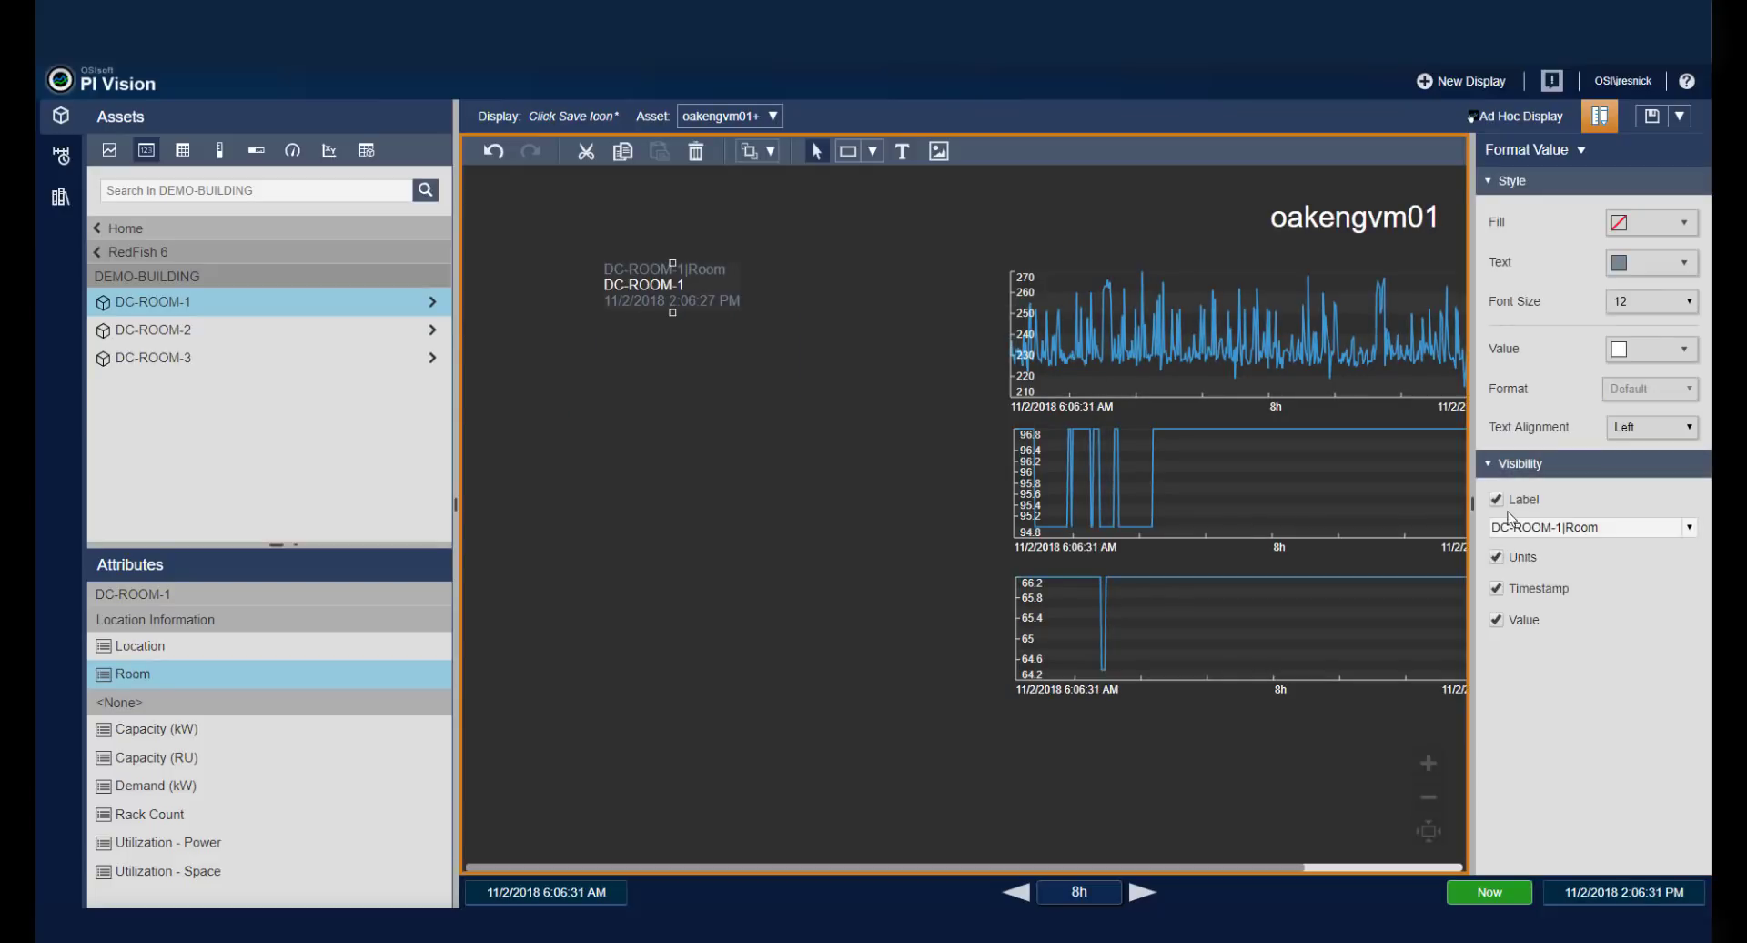
click(1496, 499)
click(1496, 530)
click(1497, 563)
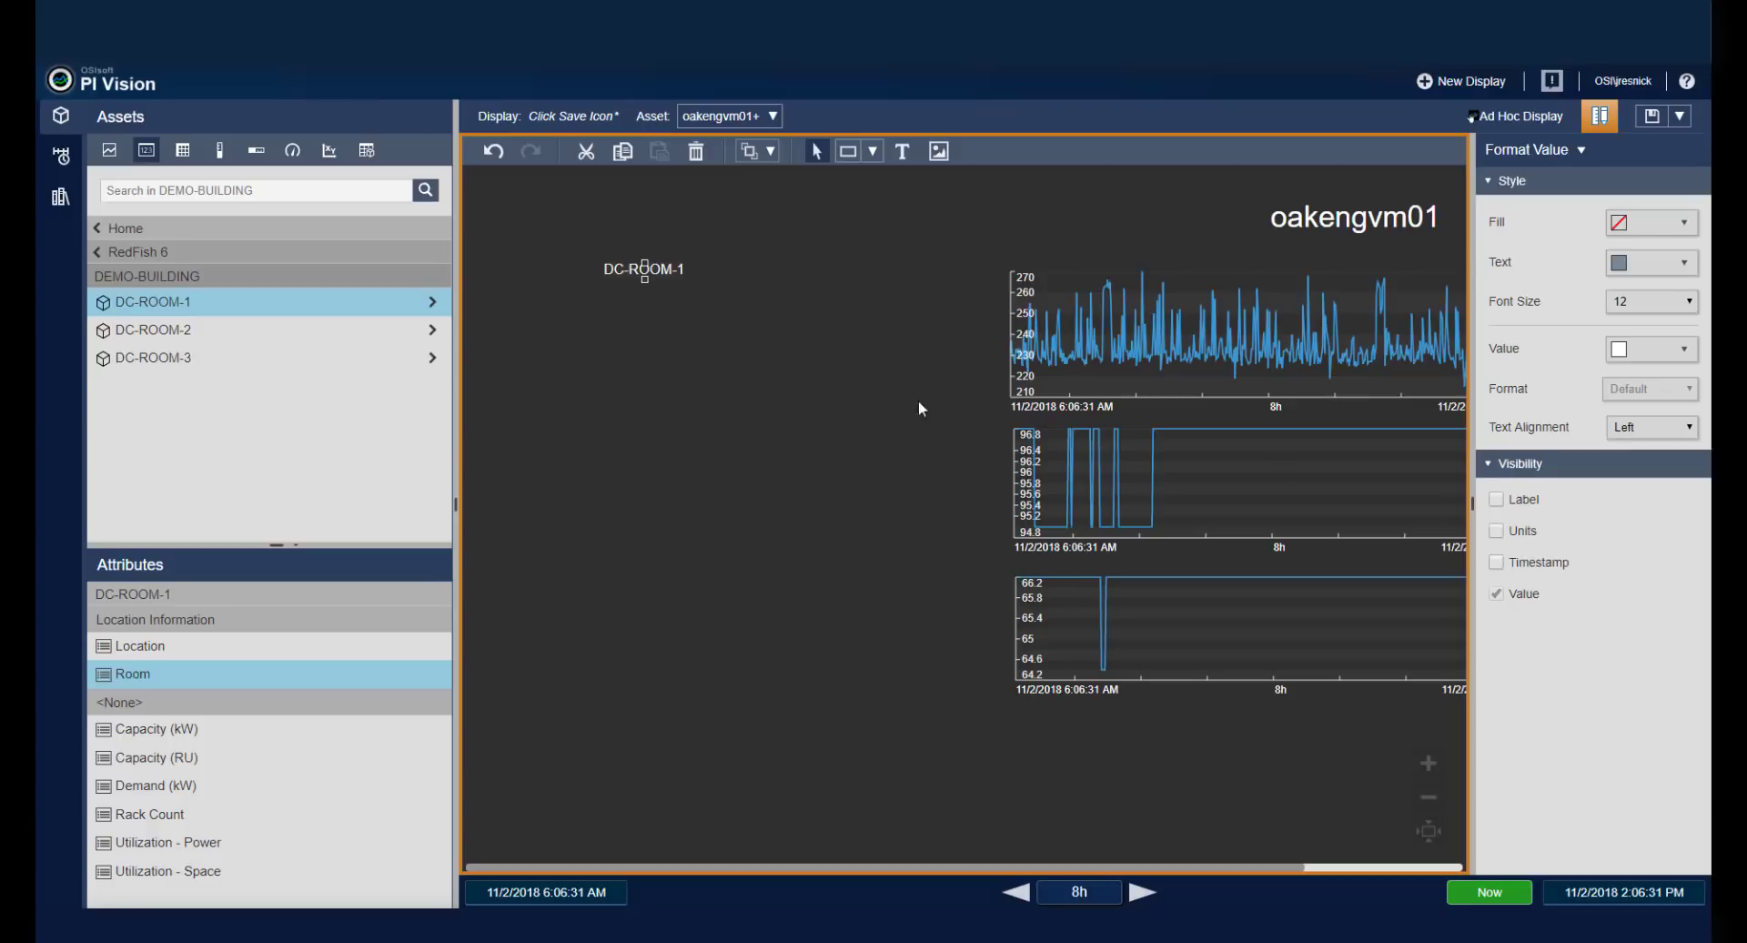
Convert the room value into a collection and shrink it to show only DC-ROOM-1.
right_click(628, 269)
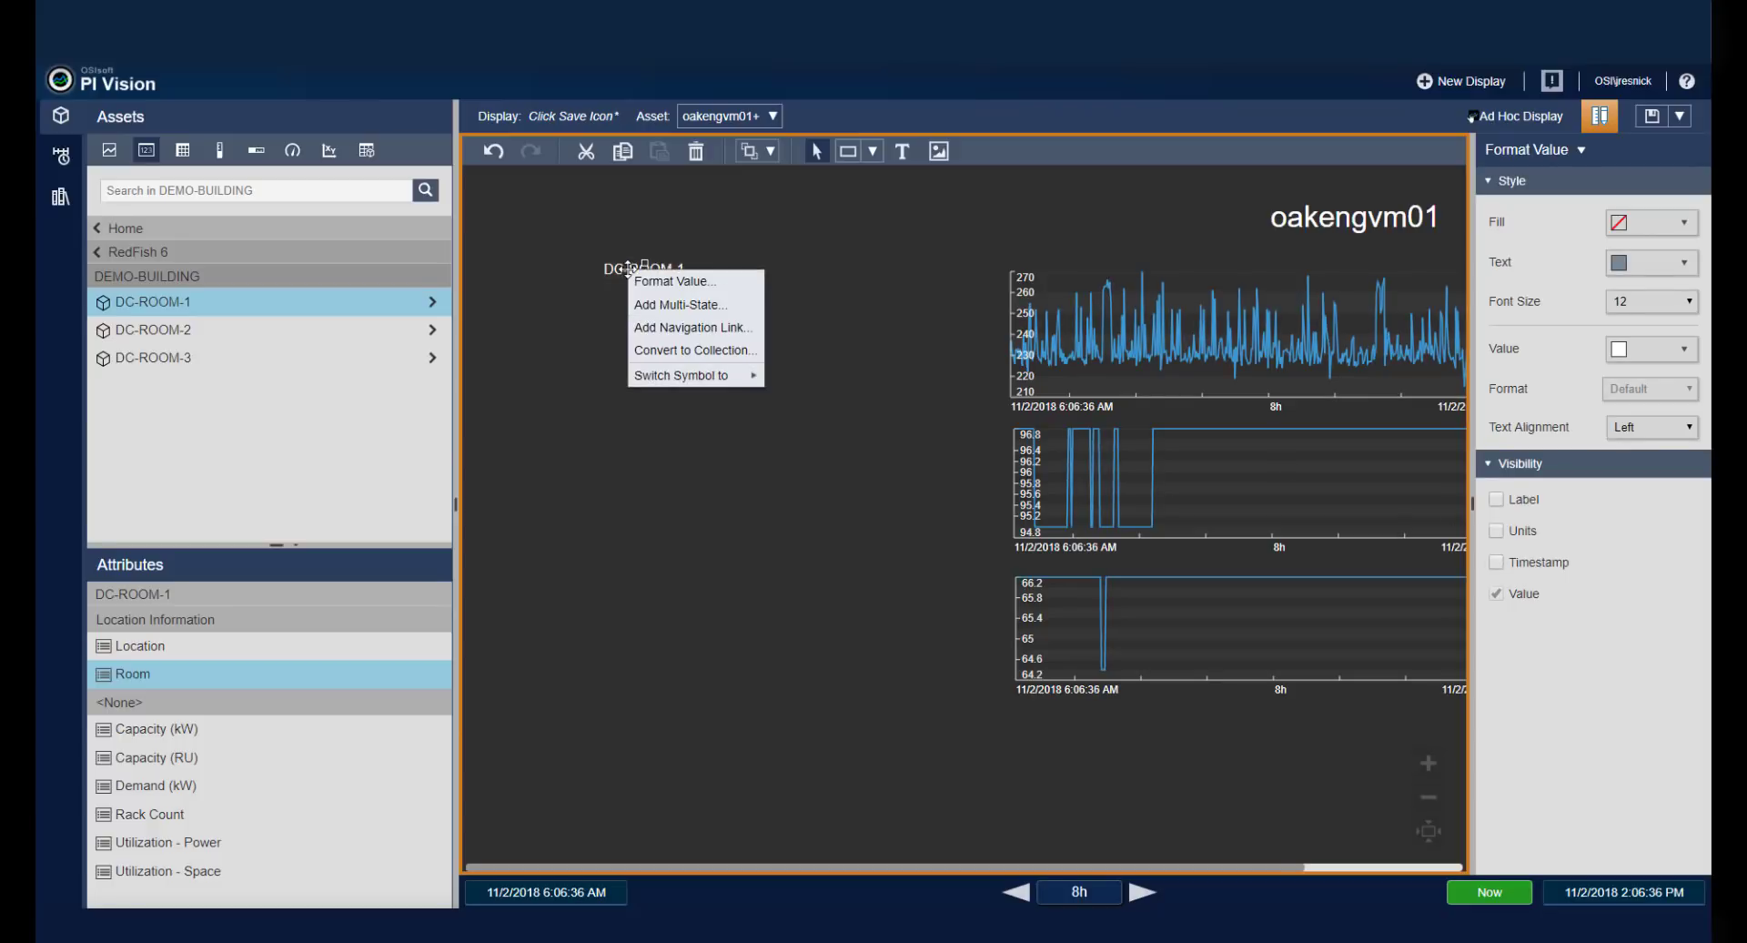
click(674, 353)
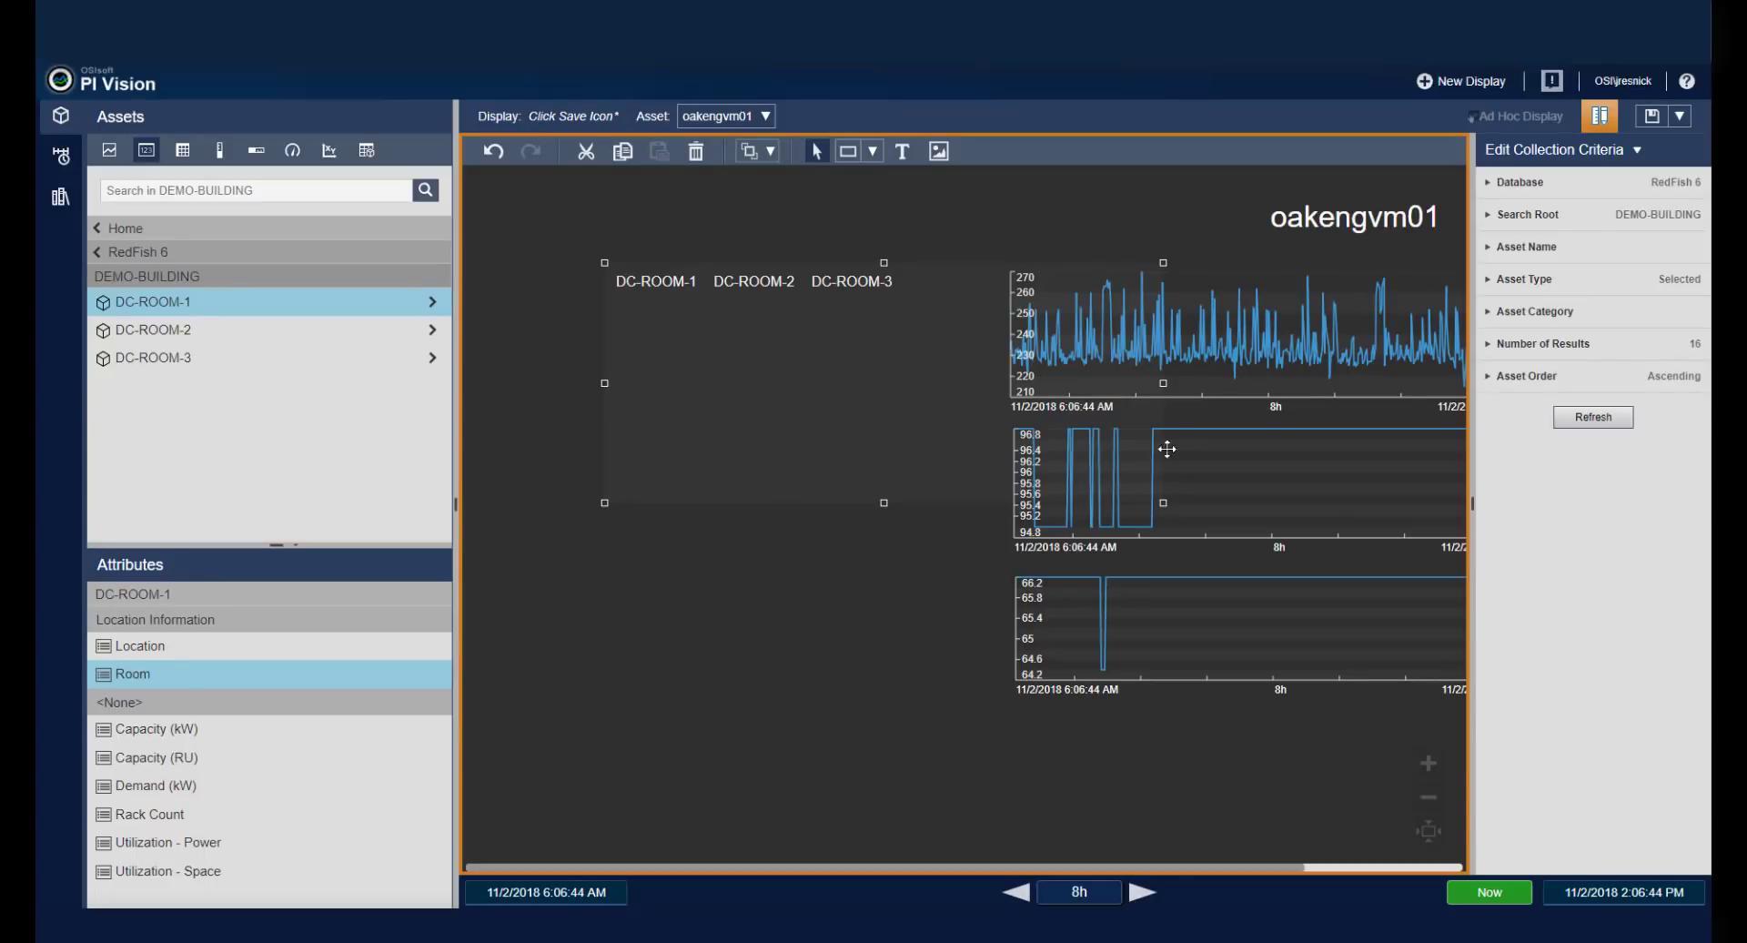
drag(1156, 497, 600, 275)
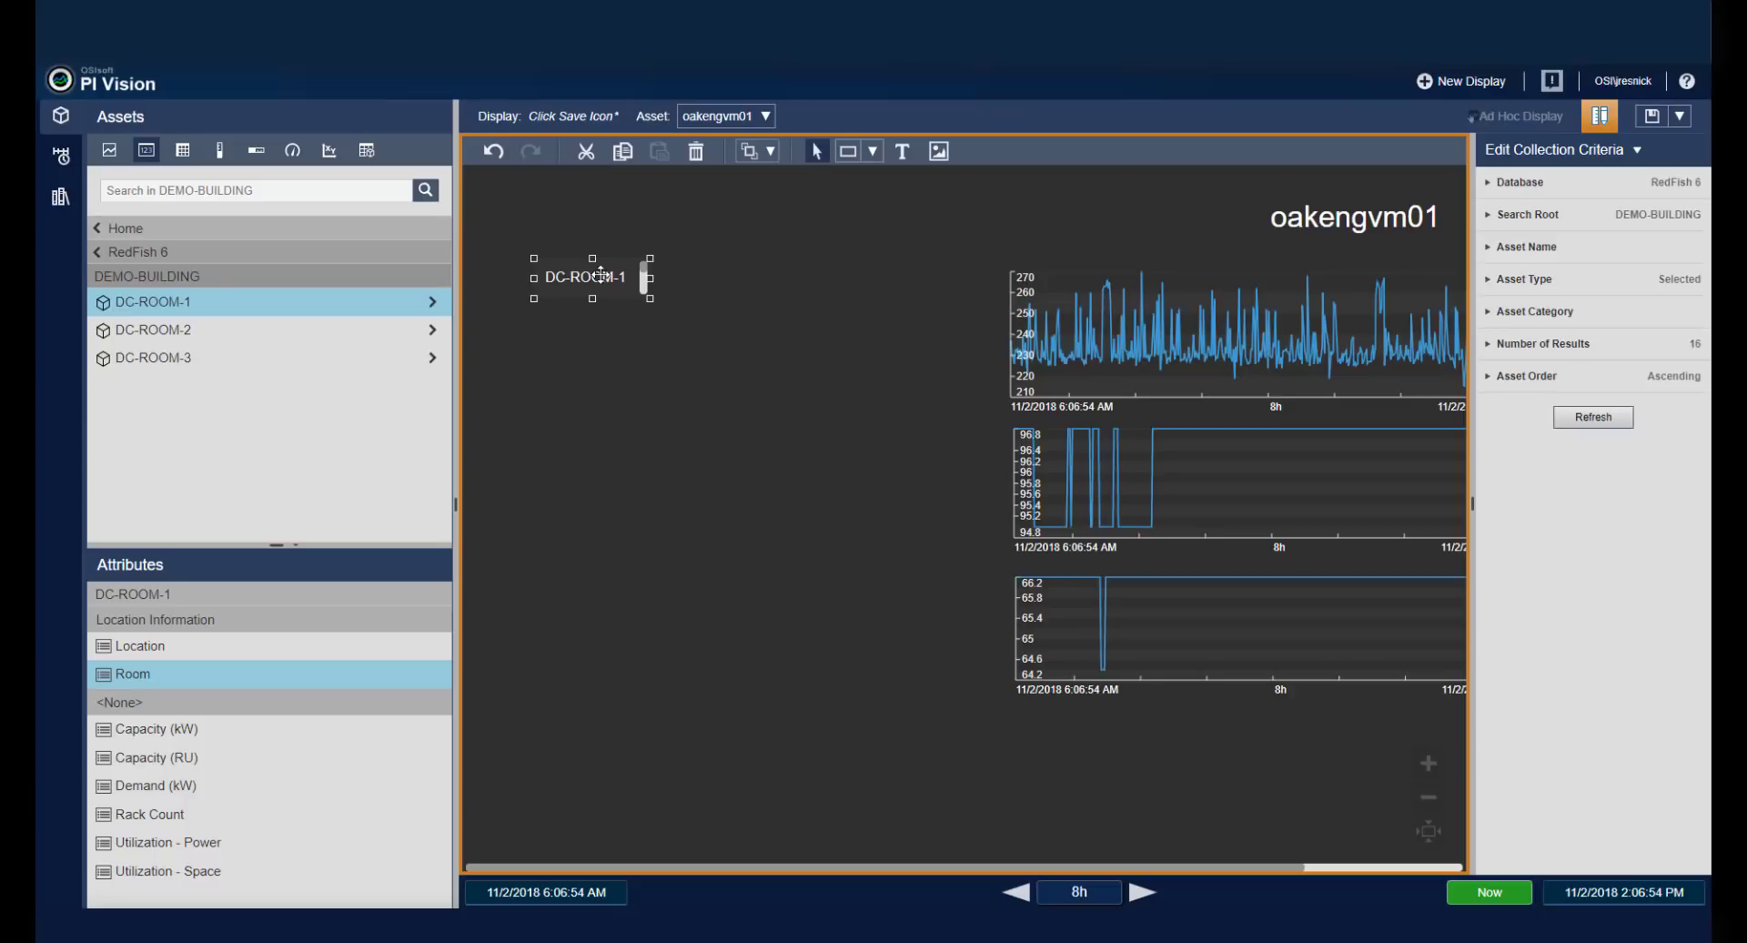
click(728, 286)
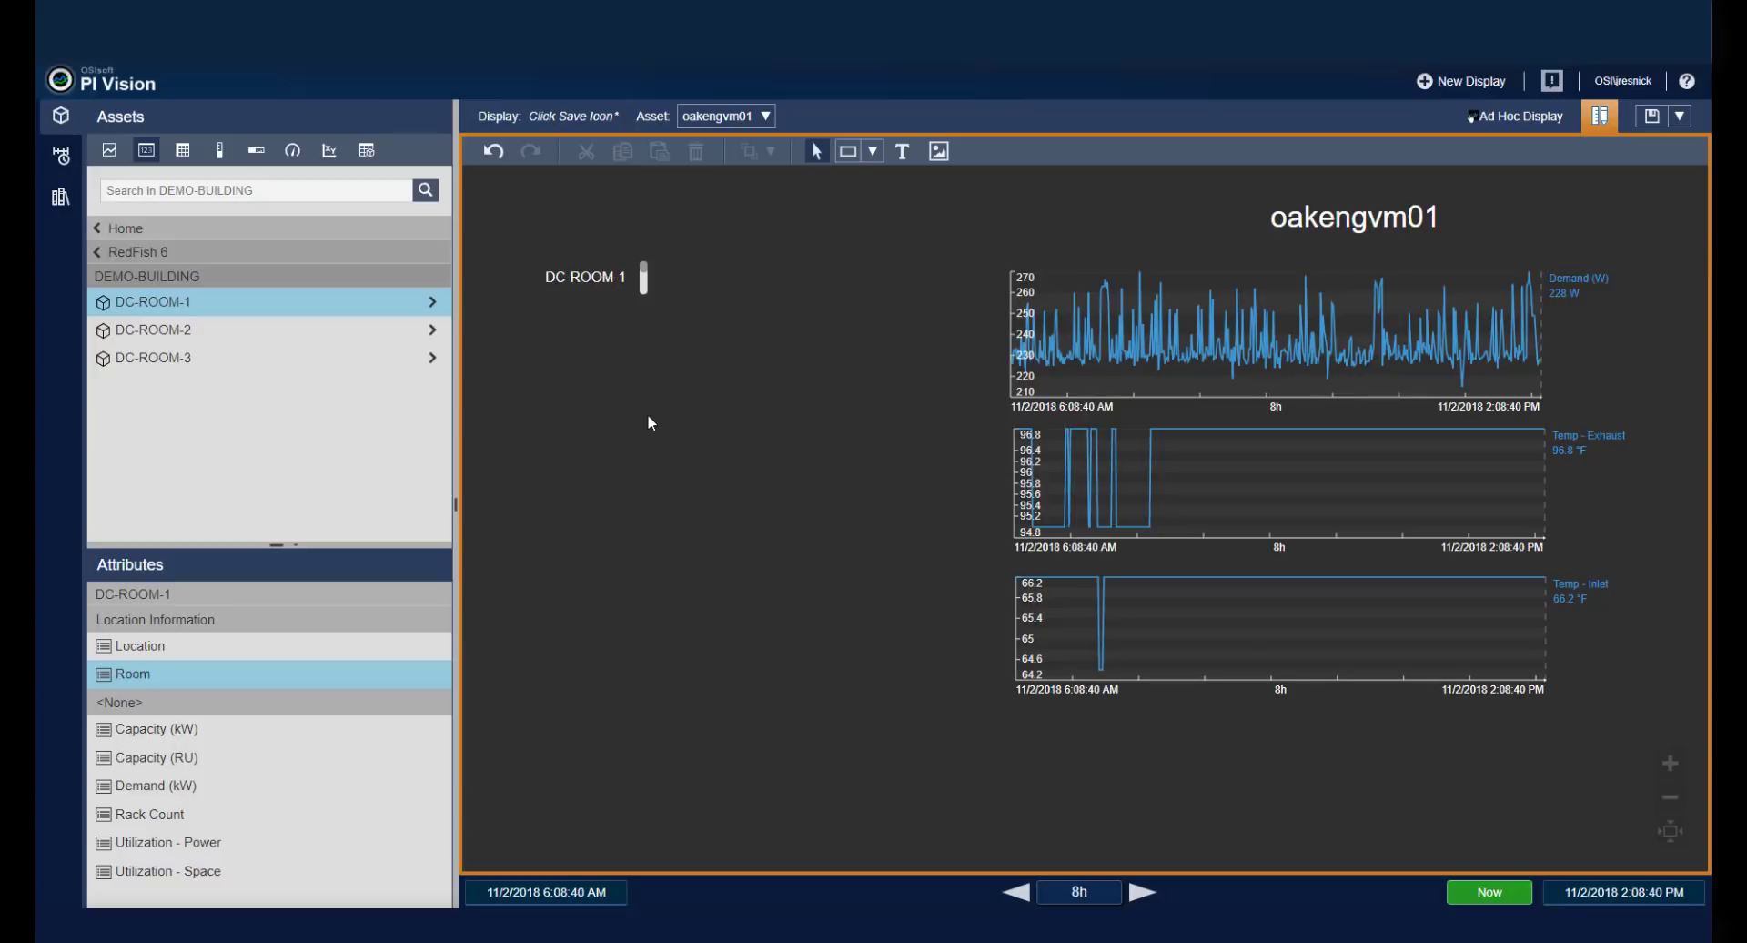
Add a 'Room' text heading above the room collection.
click(902, 152)
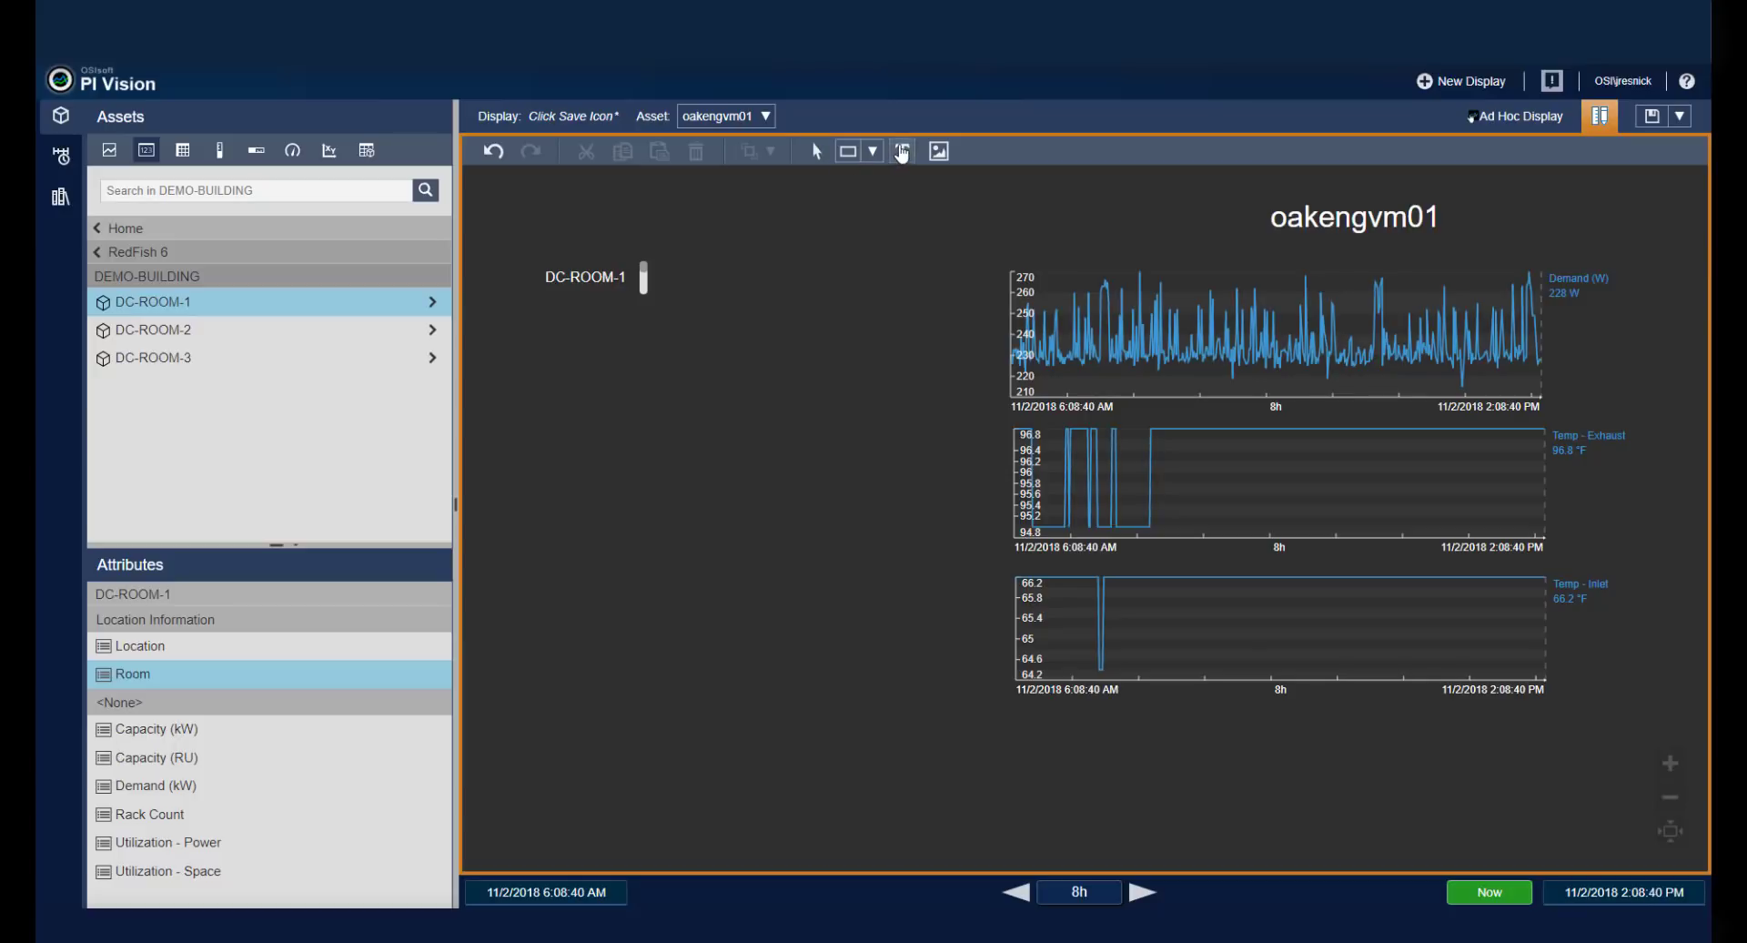
click(520, 224)
text(Room)
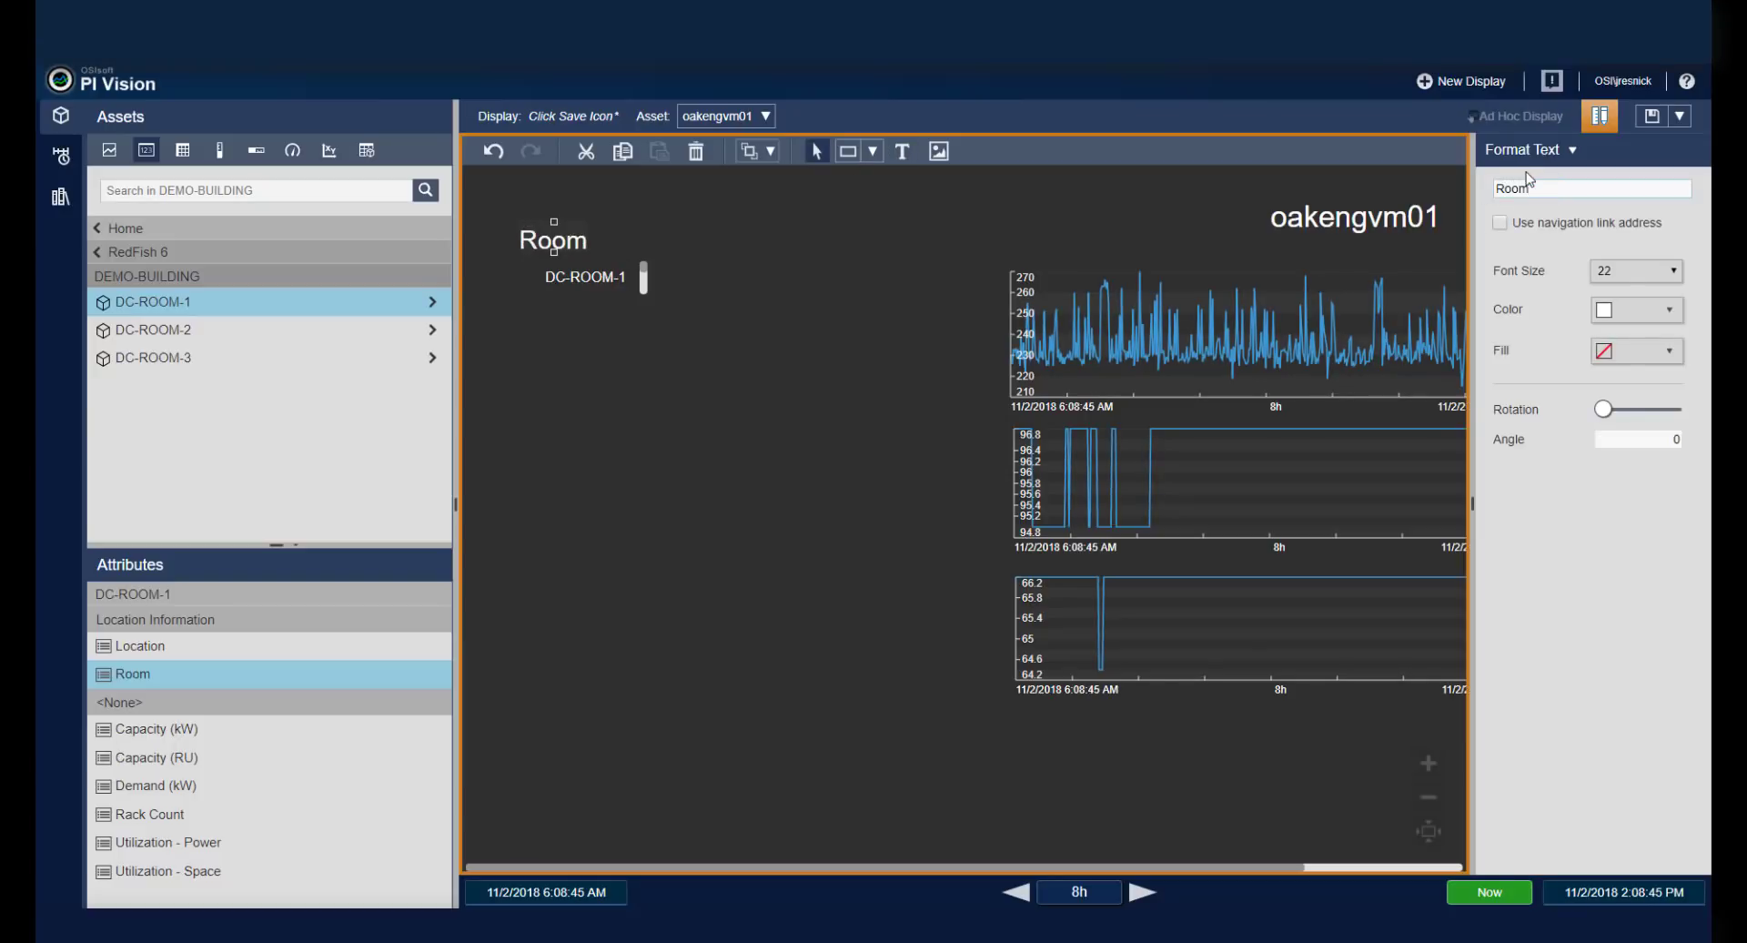
Add a 'Selected Server:' caption and move oakengvm01 right after it.
click(902, 151)
click(1020, 218)
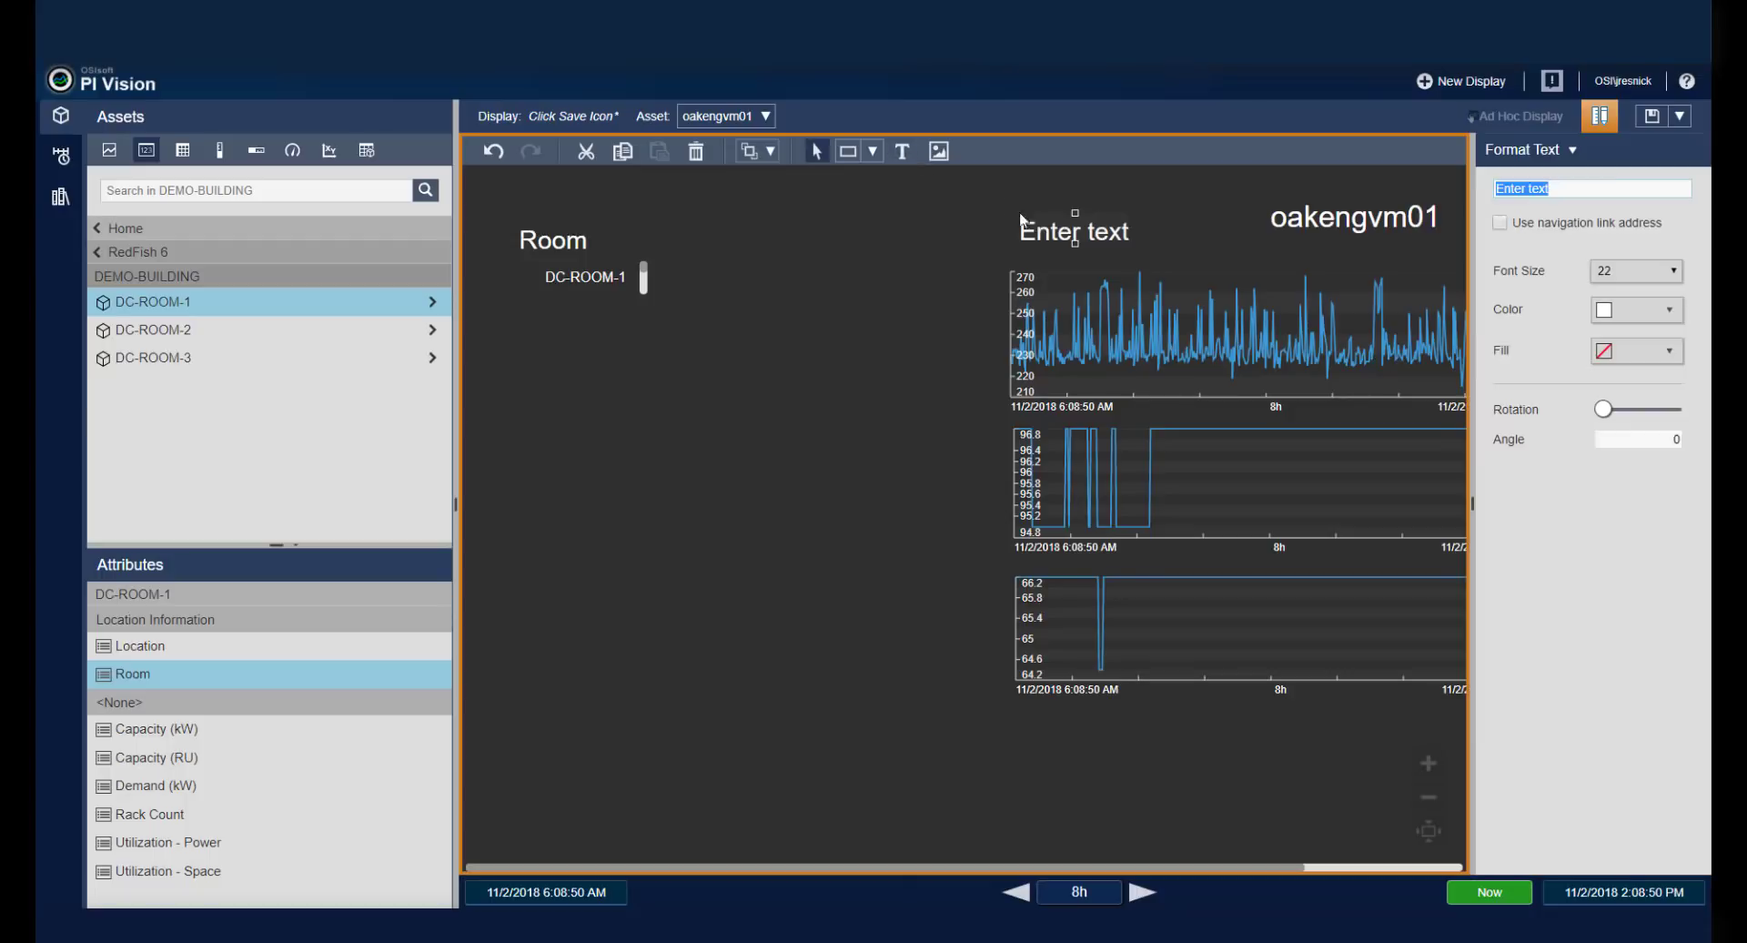
text(Selected Server)
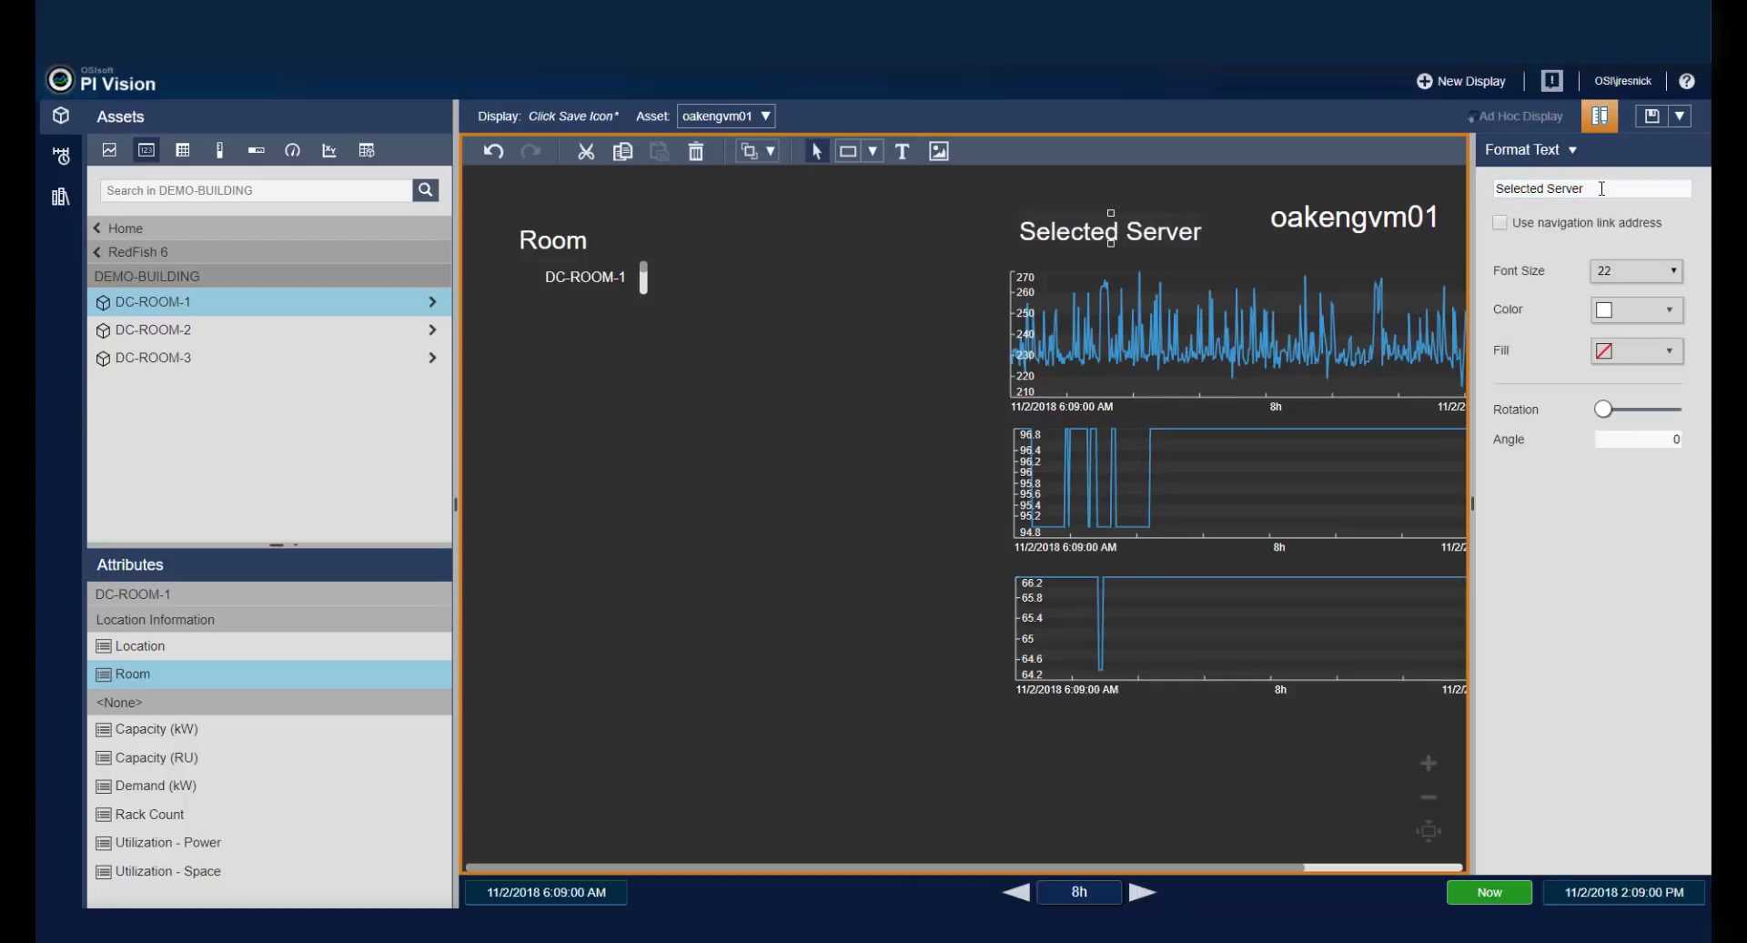
text(:)
drag(1312, 212, 1263, 228)
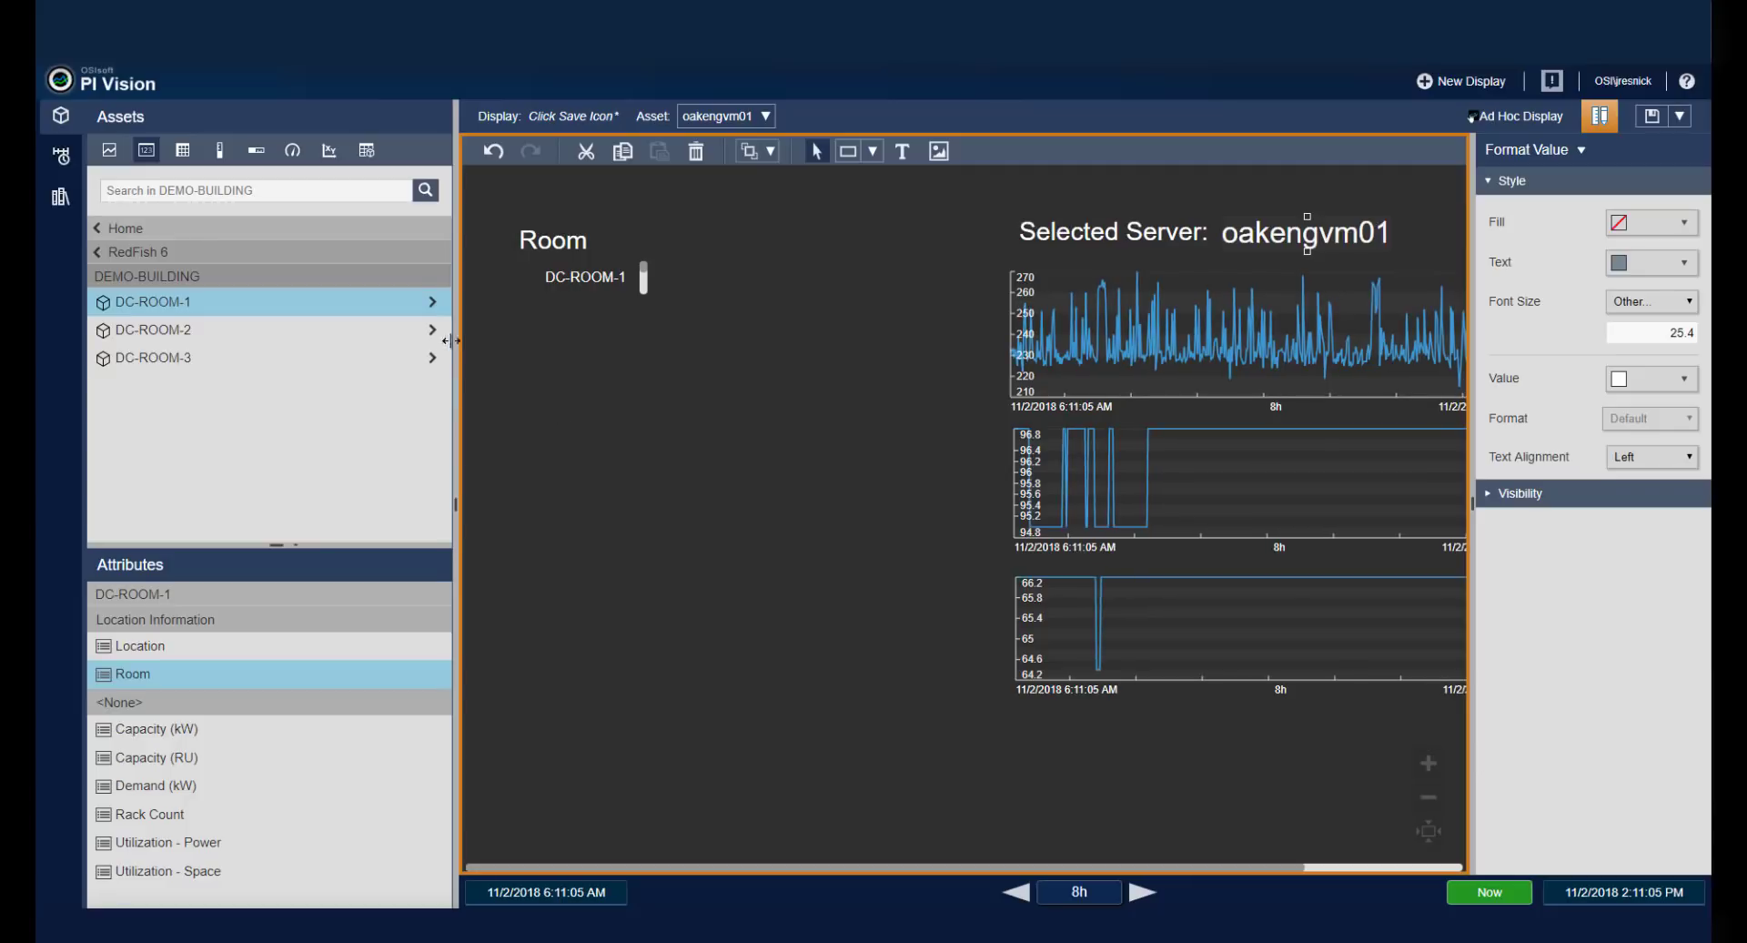
Place RACK-A01's Rack Location value below the room list with label, units and timestamp hidden.
click(434, 306)
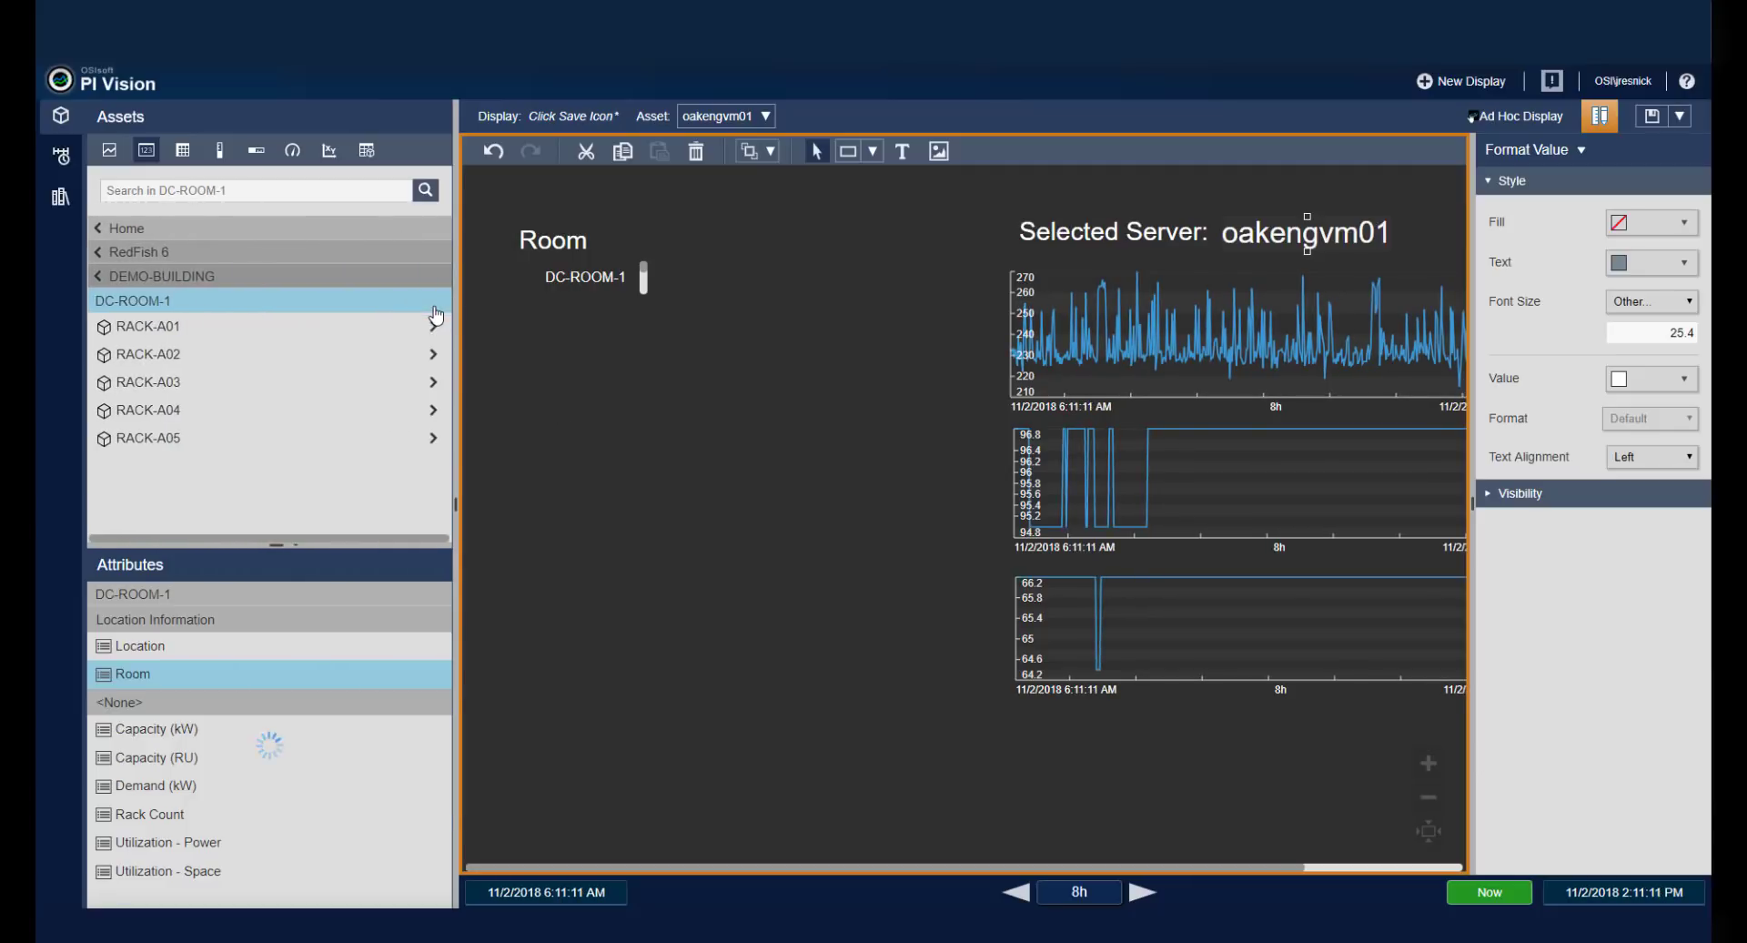
click(190, 337)
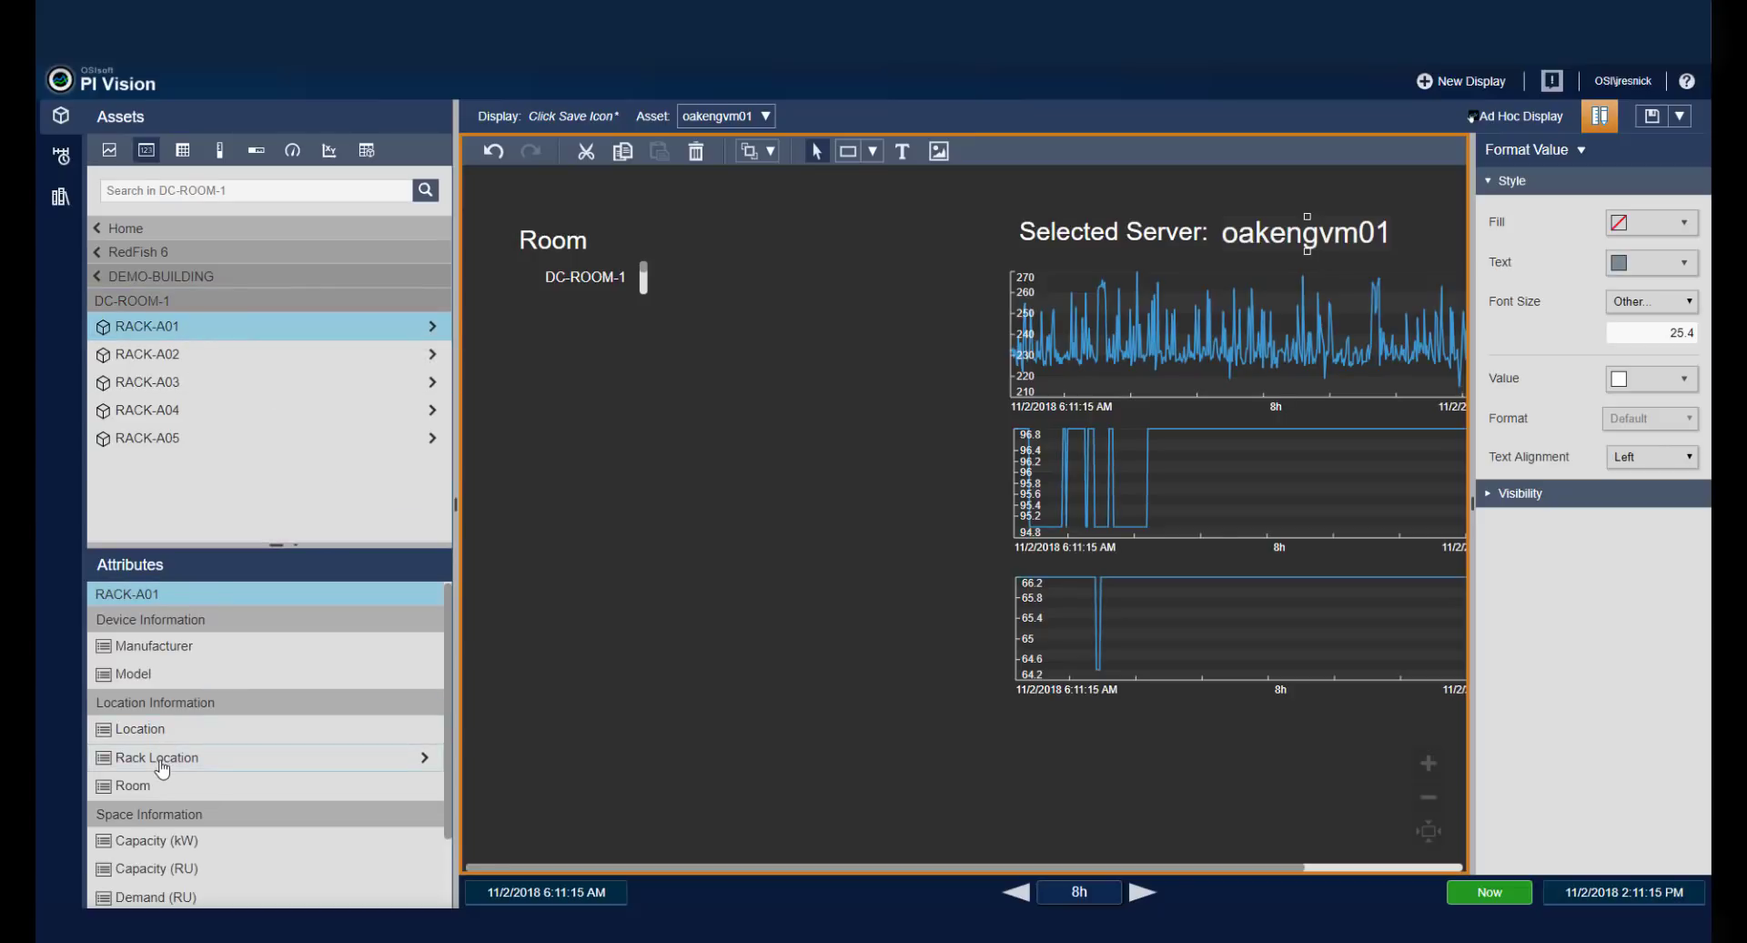
drag(162, 769, 541, 375)
right_click(613, 401)
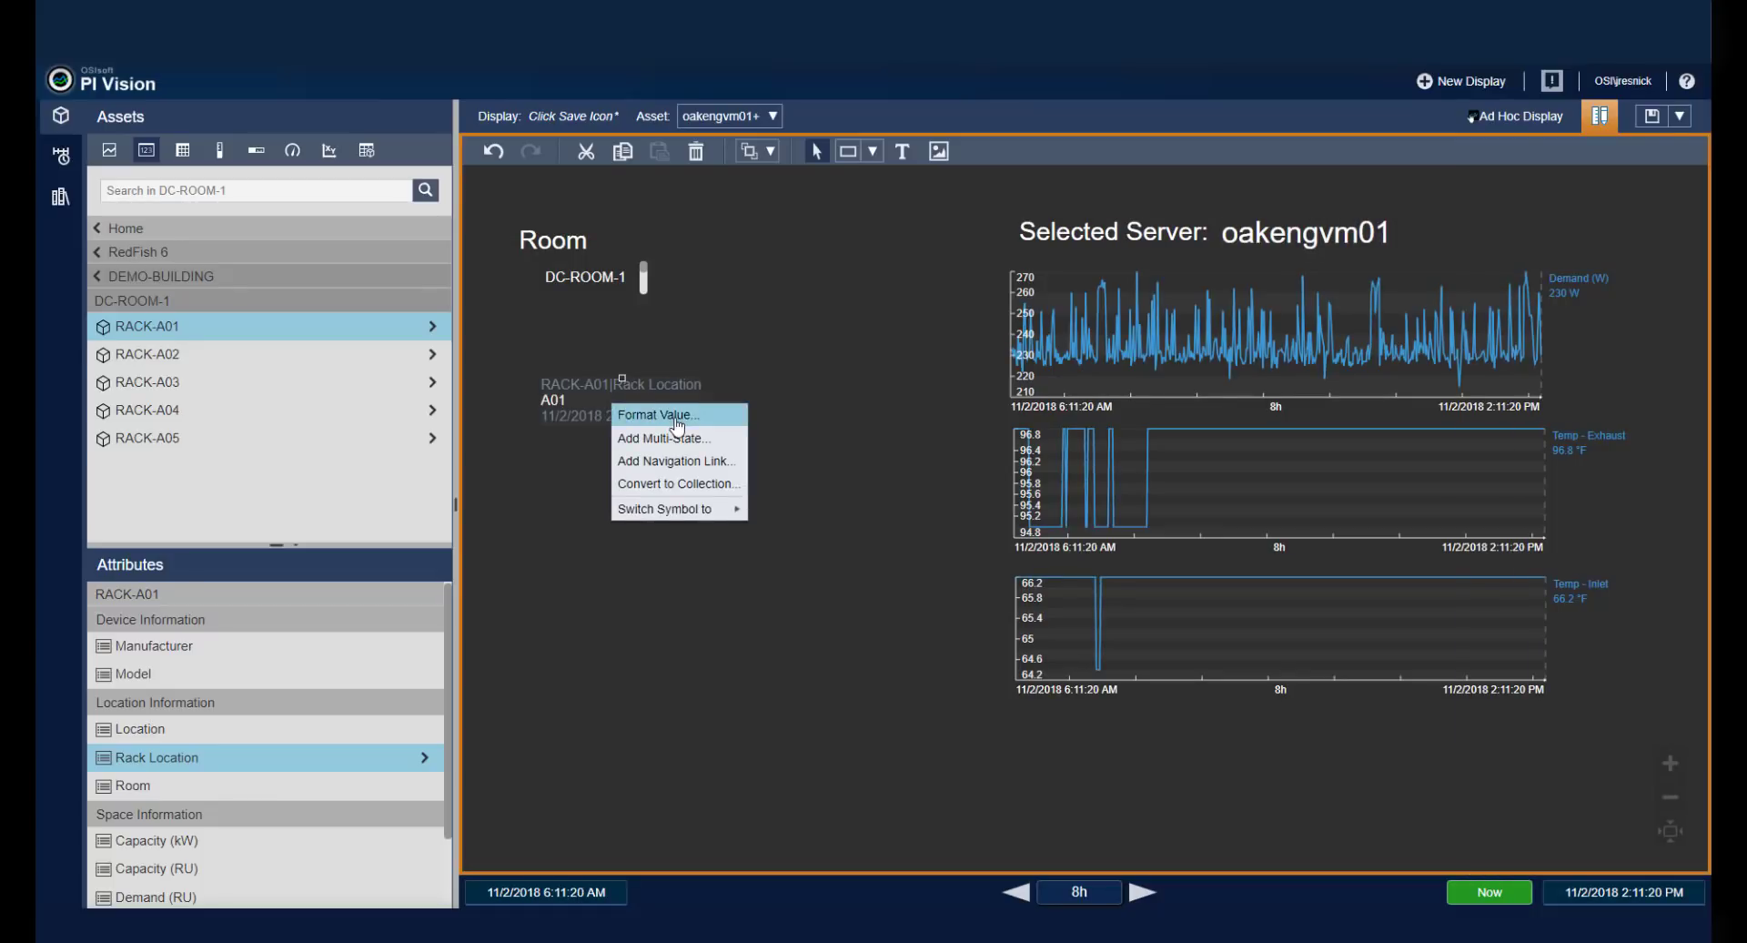
click(696, 410)
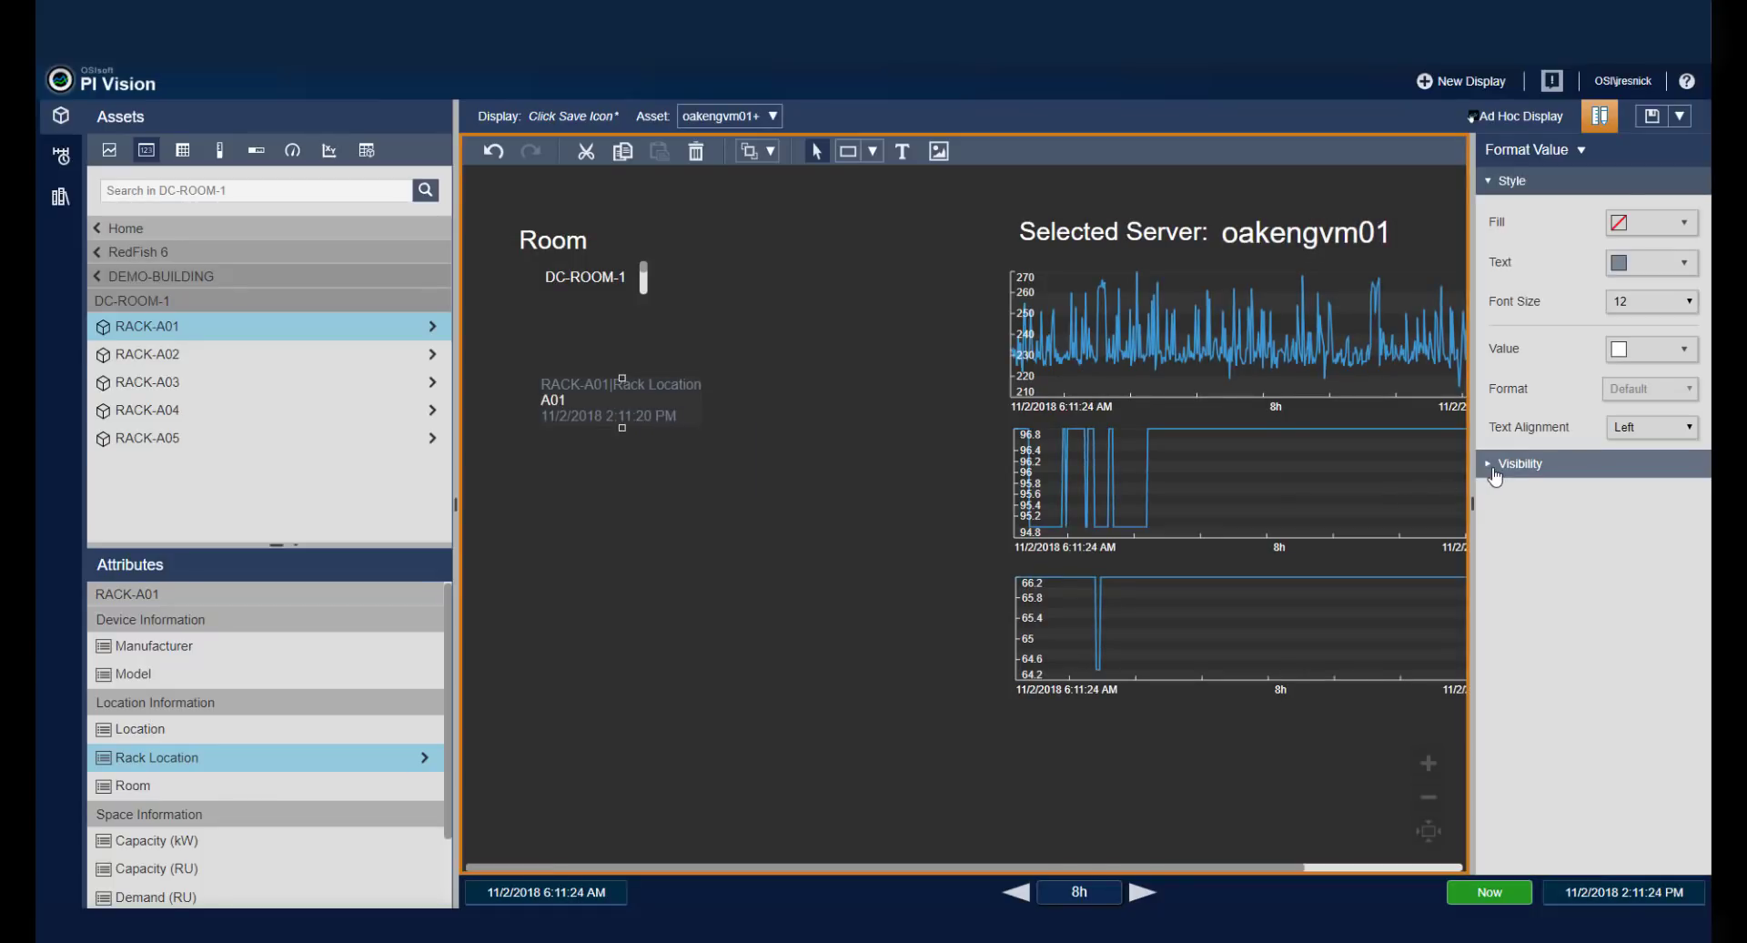
click(1518, 499)
click(1497, 530)
click(1497, 561)
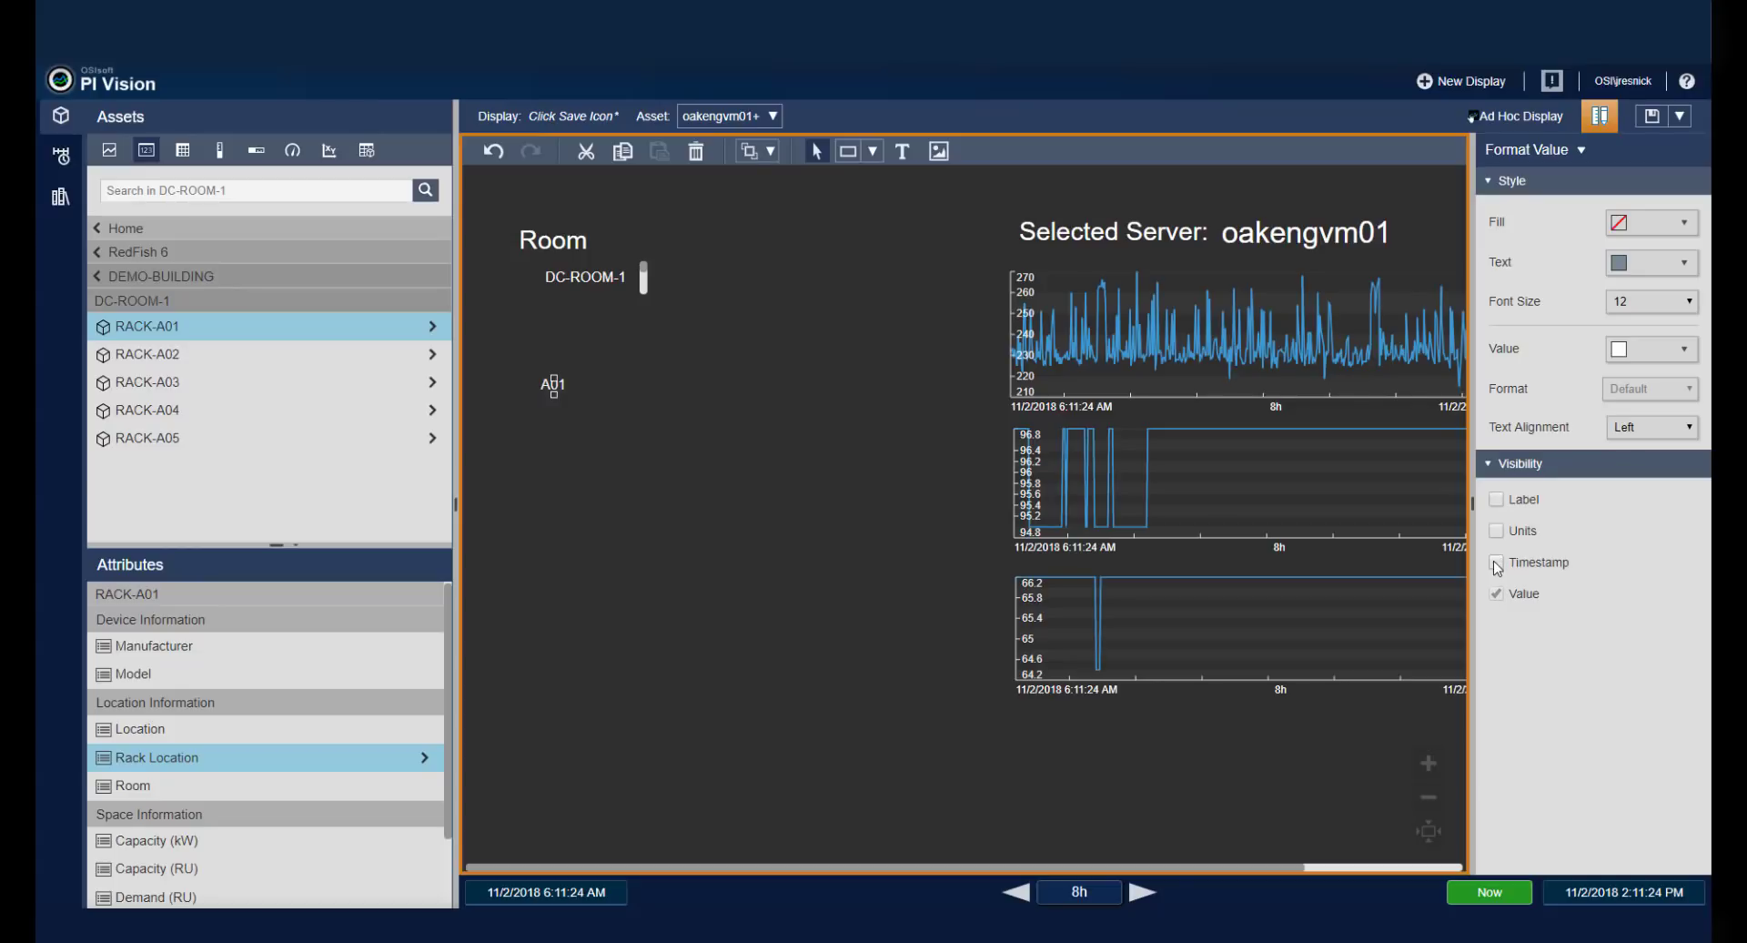
Convert the A01 value into a rack collection sized to show only A01.
drag(555, 386, 563, 393)
right_click(559, 390)
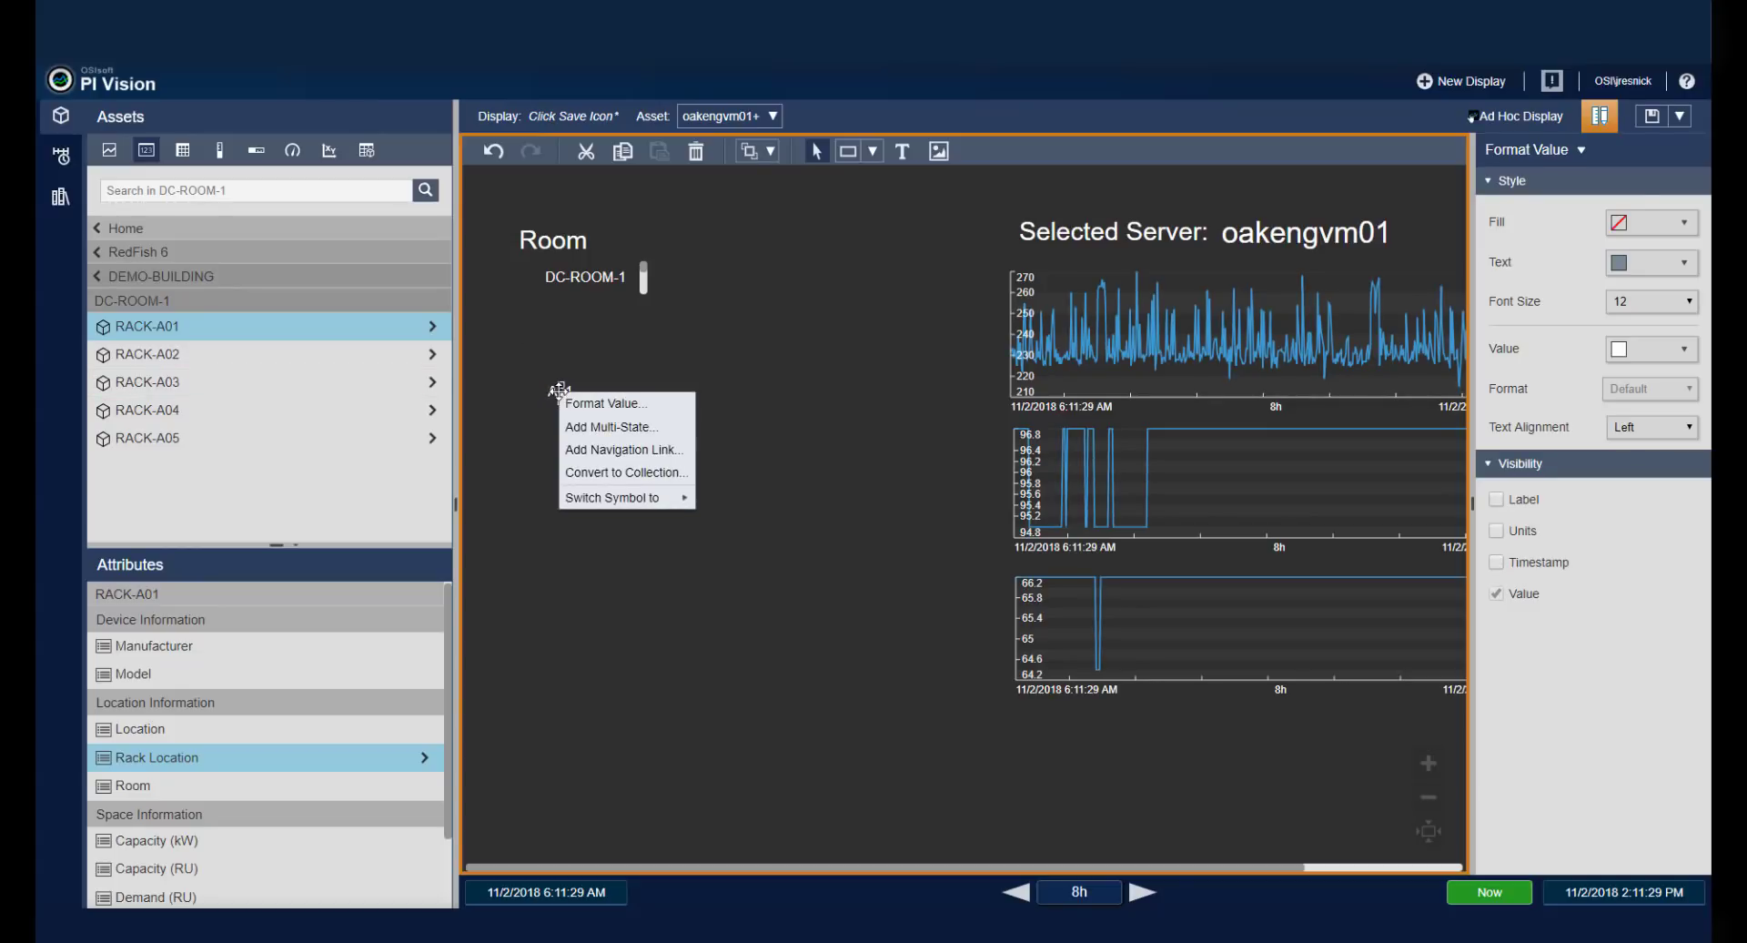
click(656, 474)
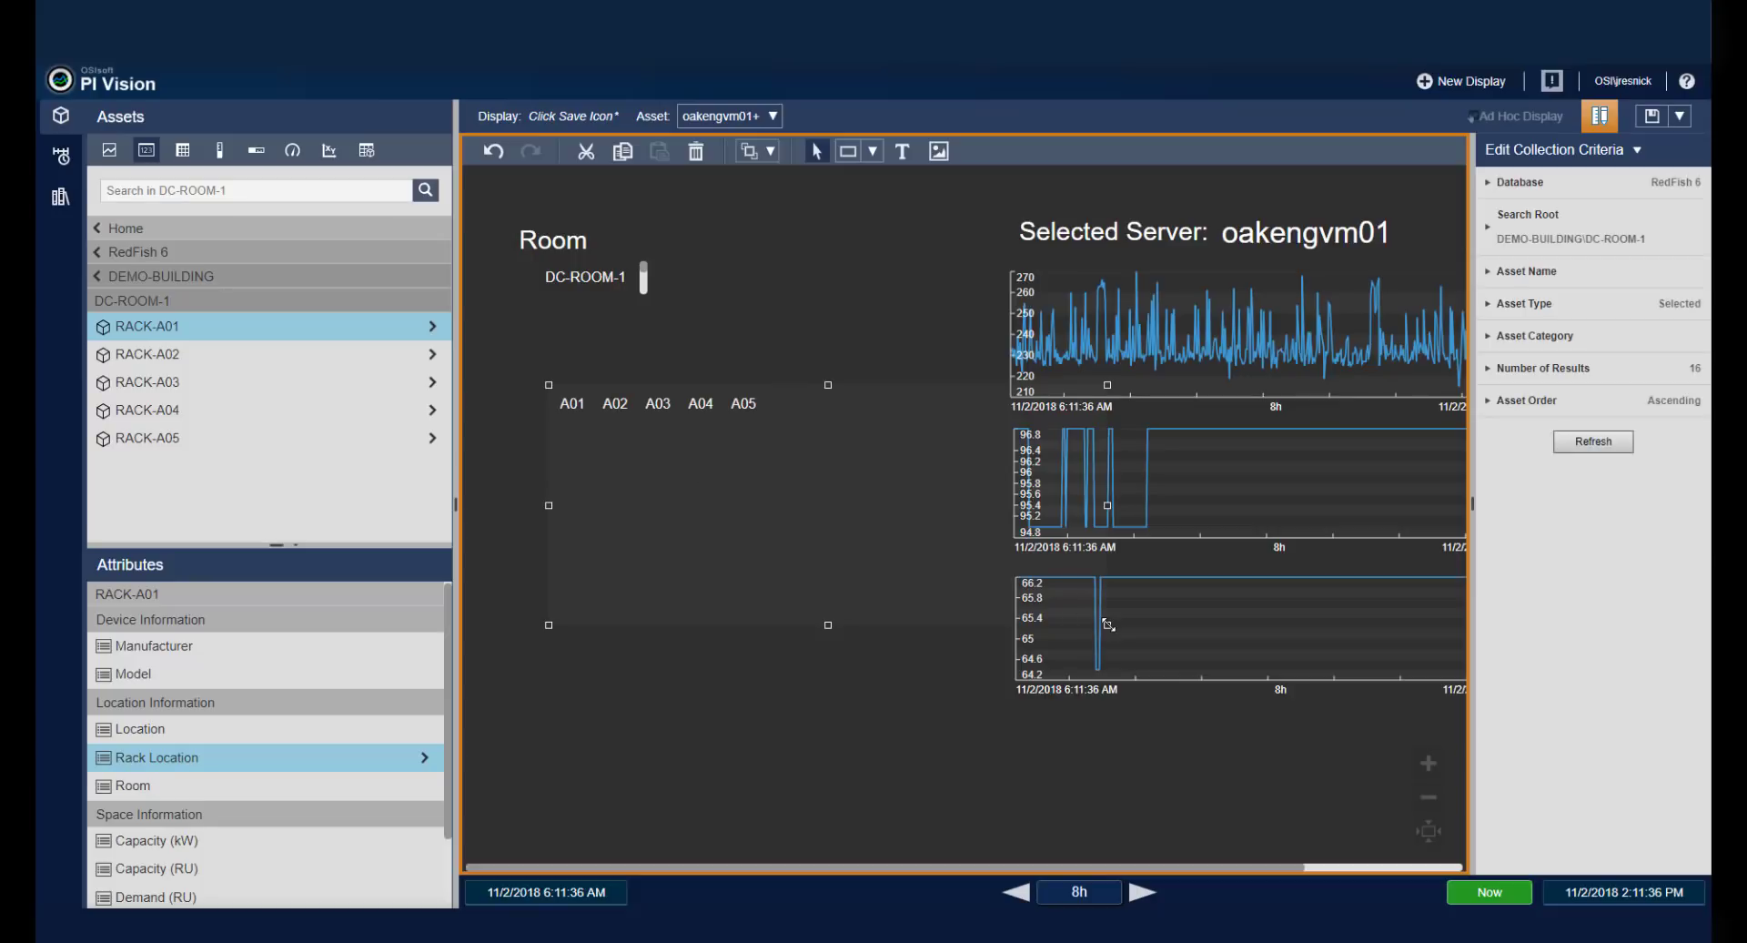
drag(628, 451, 629, 426)
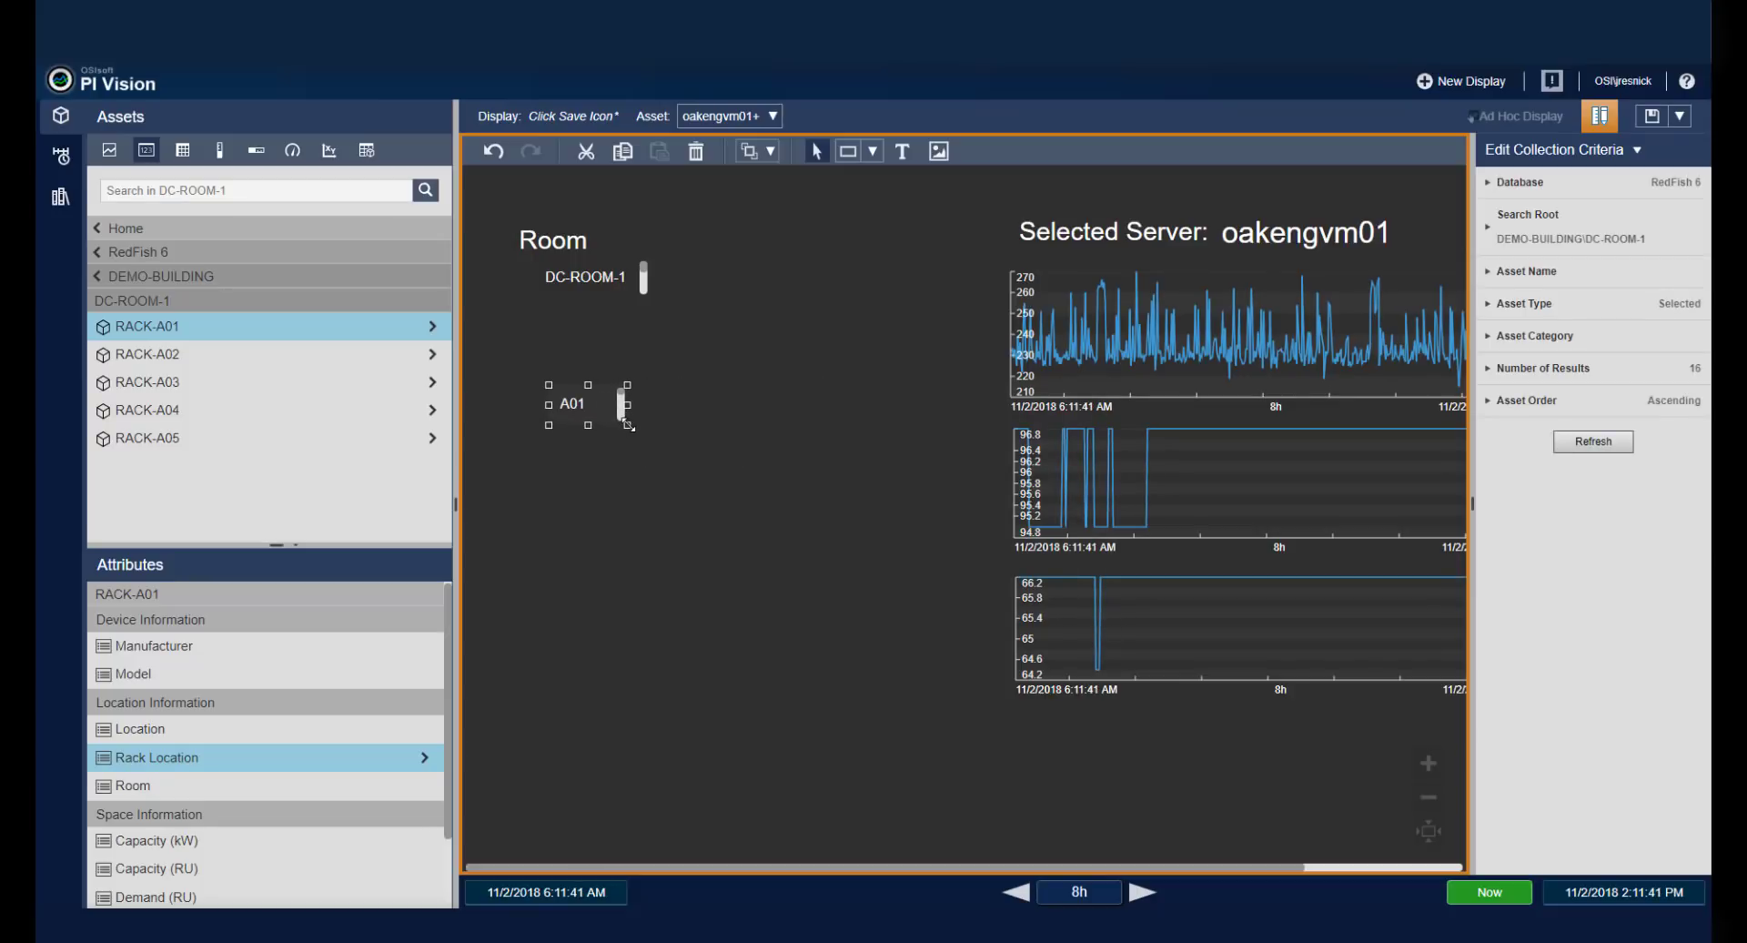
Add a 'Rack' text heading below the Room collection.
click(904, 152)
click(522, 348)
click(1553, 186)
text(Rack)
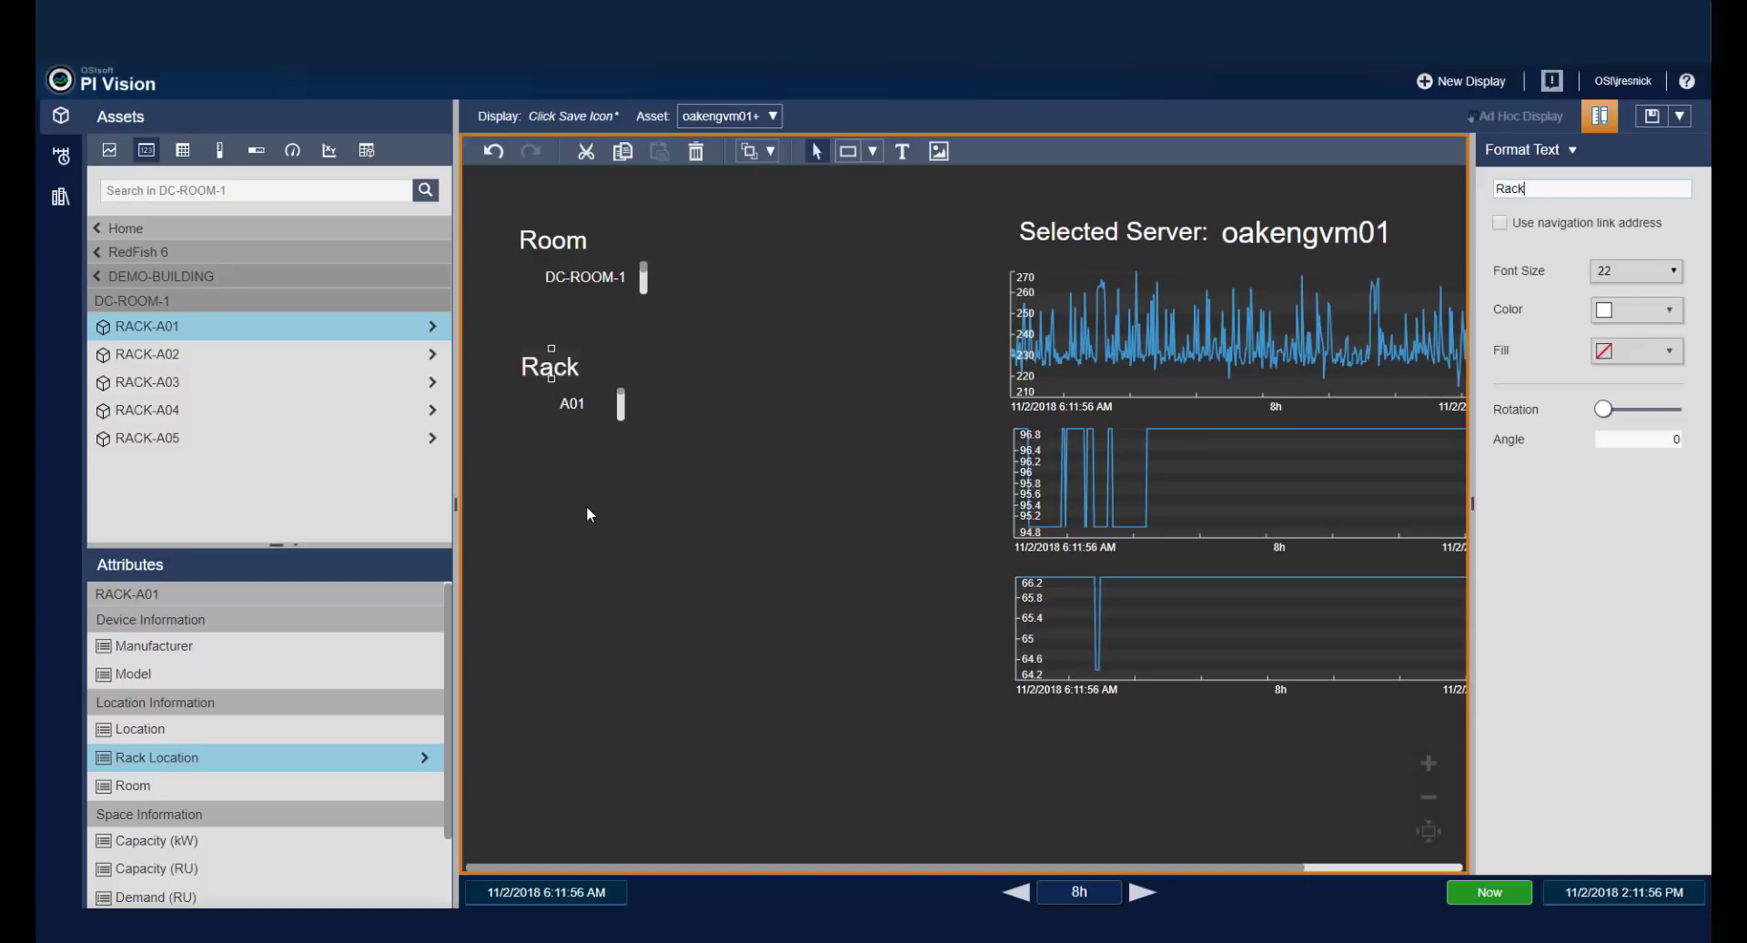
Place oakengvm01's Element Name below the Rack list with label, units and timestamp hidden.
click(535, 497)
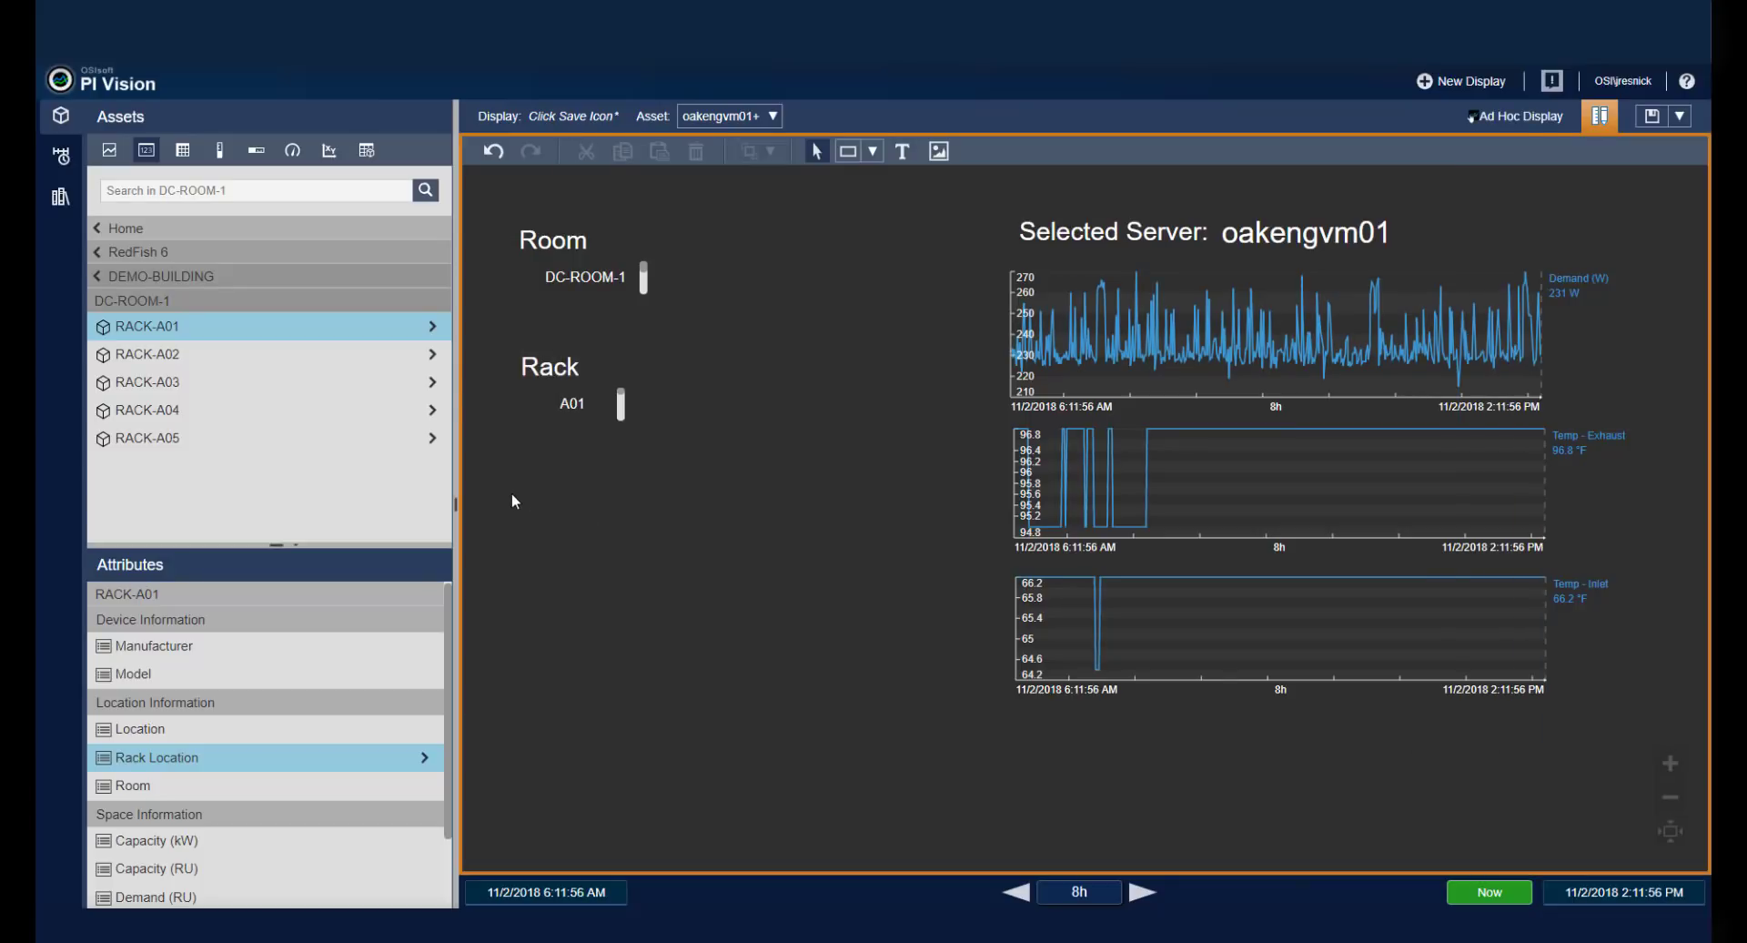
click(434, 330)
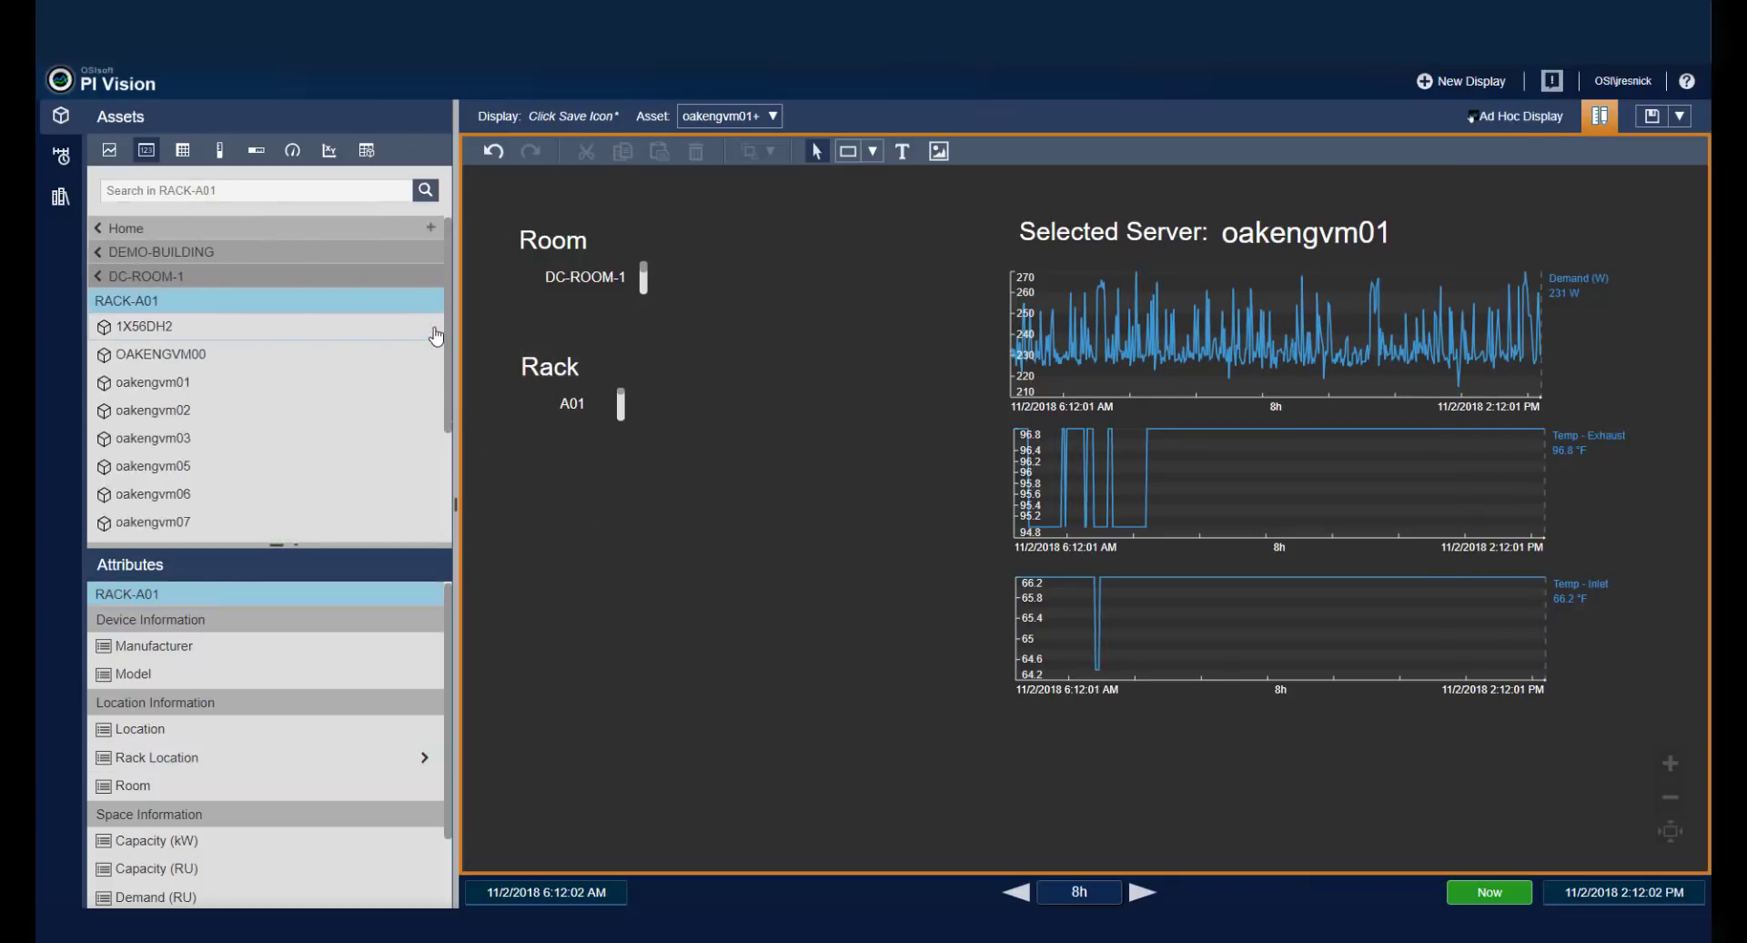
click(205, 384)
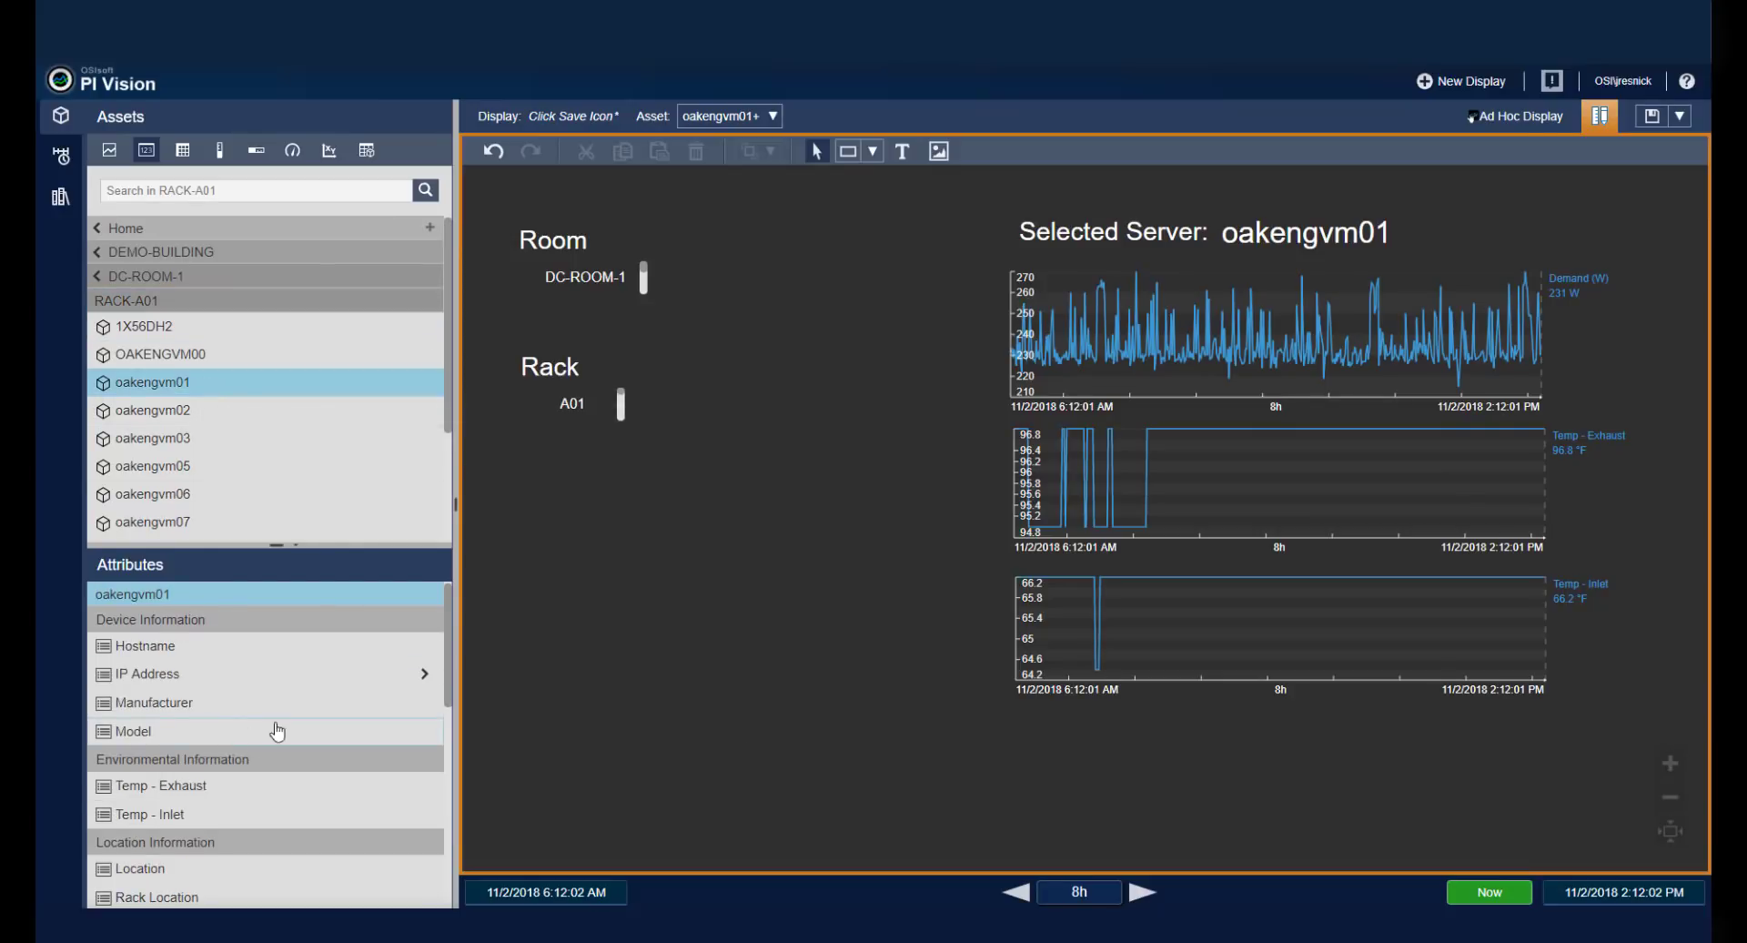
scroll(278, 728, down, 6)
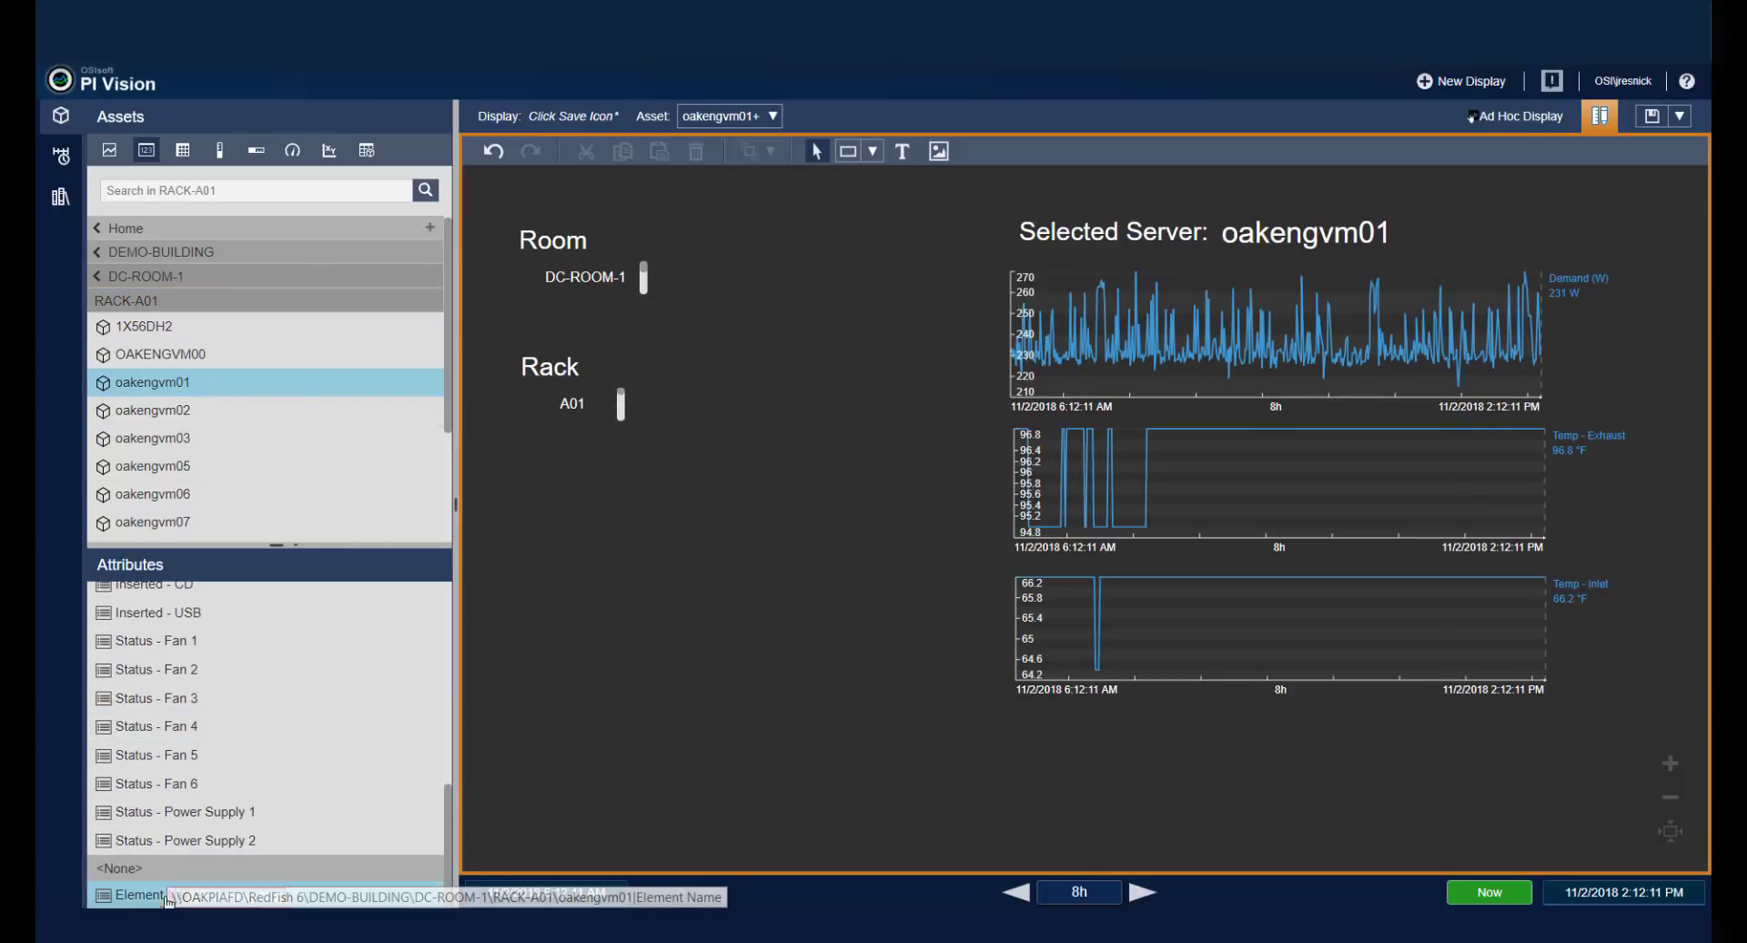
drag(182, 895, 503, 583)
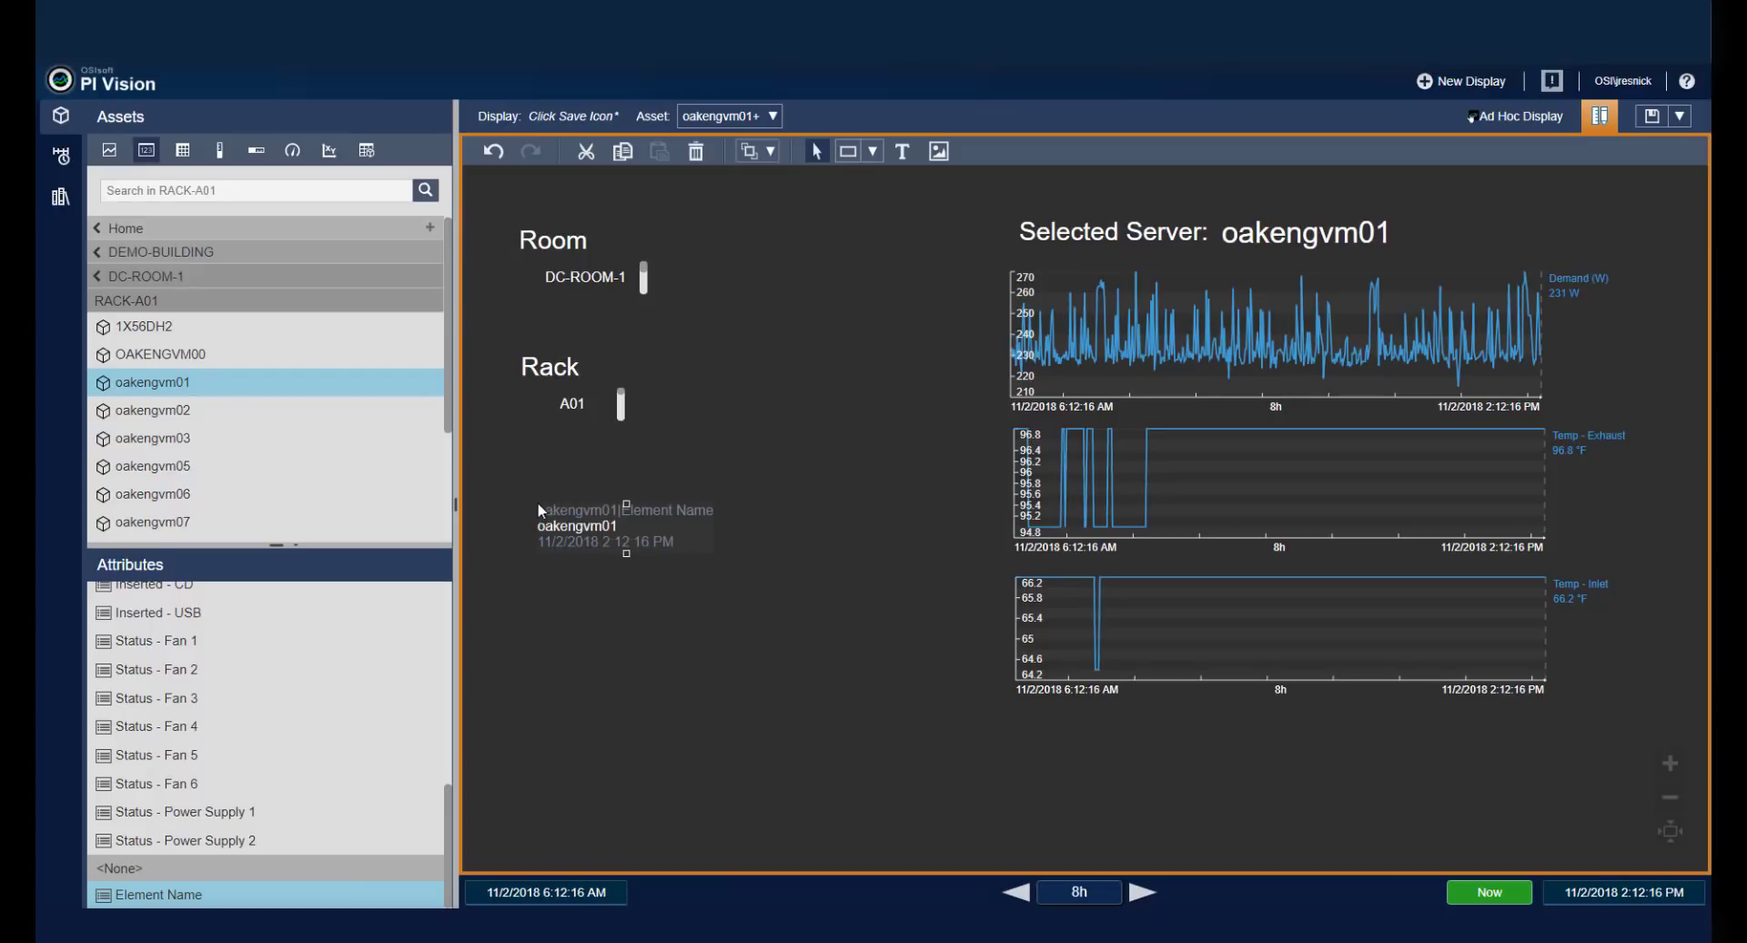
right_click(650, 530)
click(697, 541)
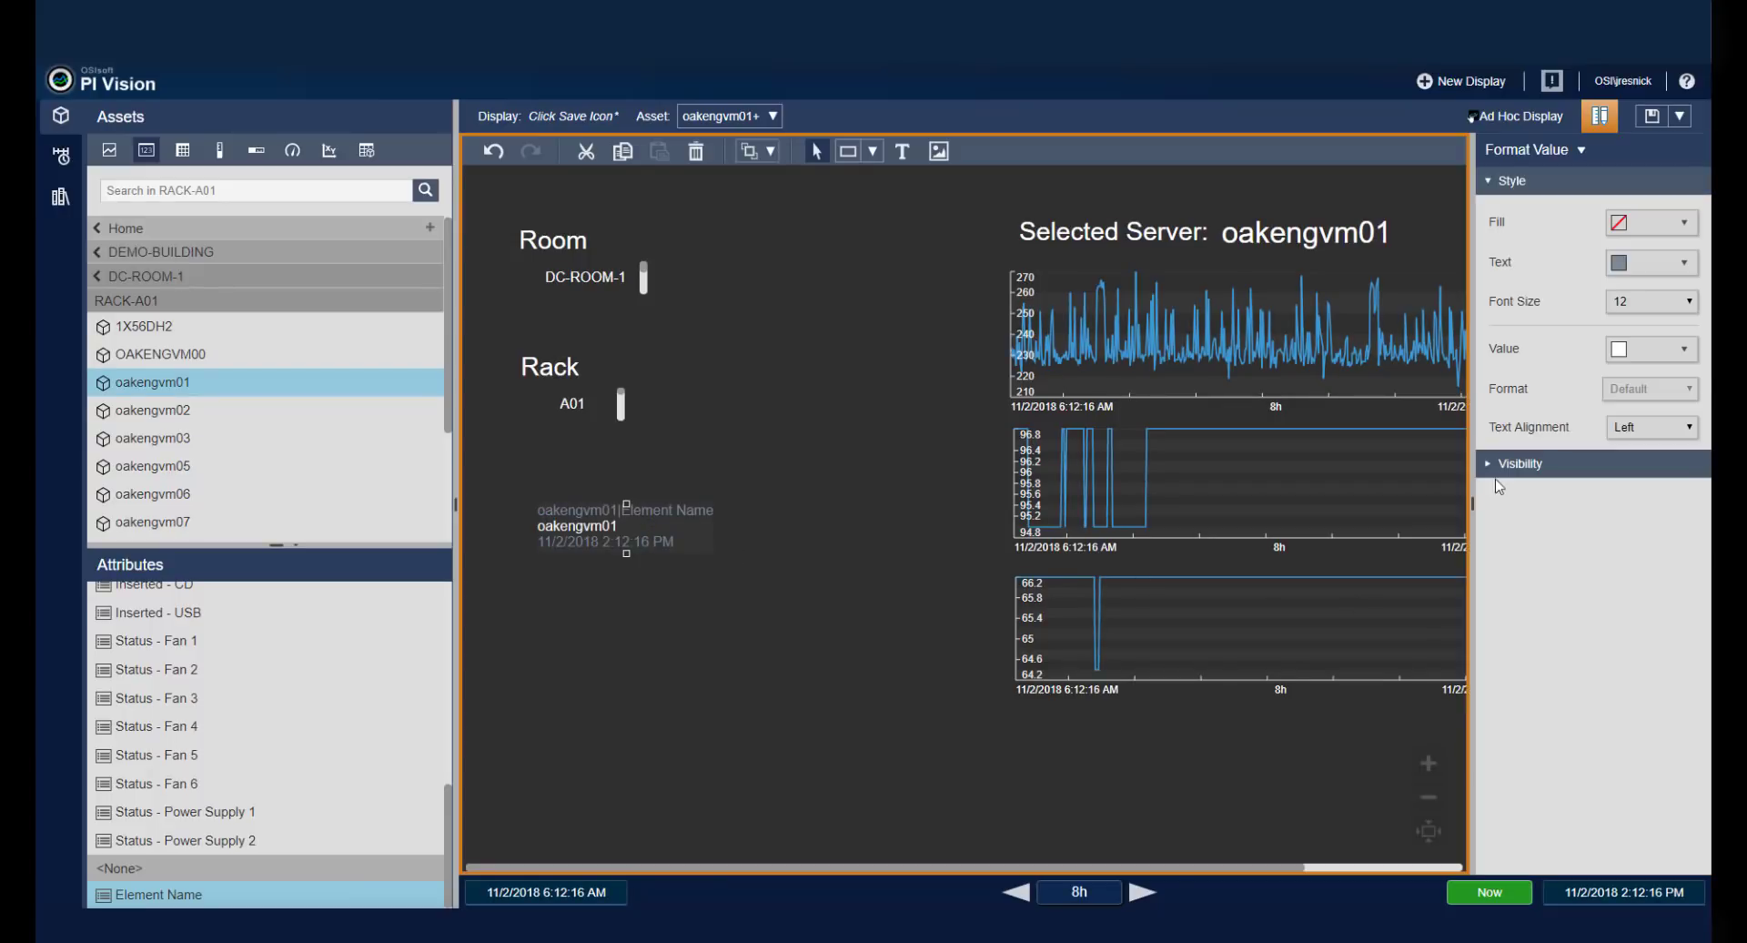
click(1496, 500)
click(1496, 531)
click(1497, 562)
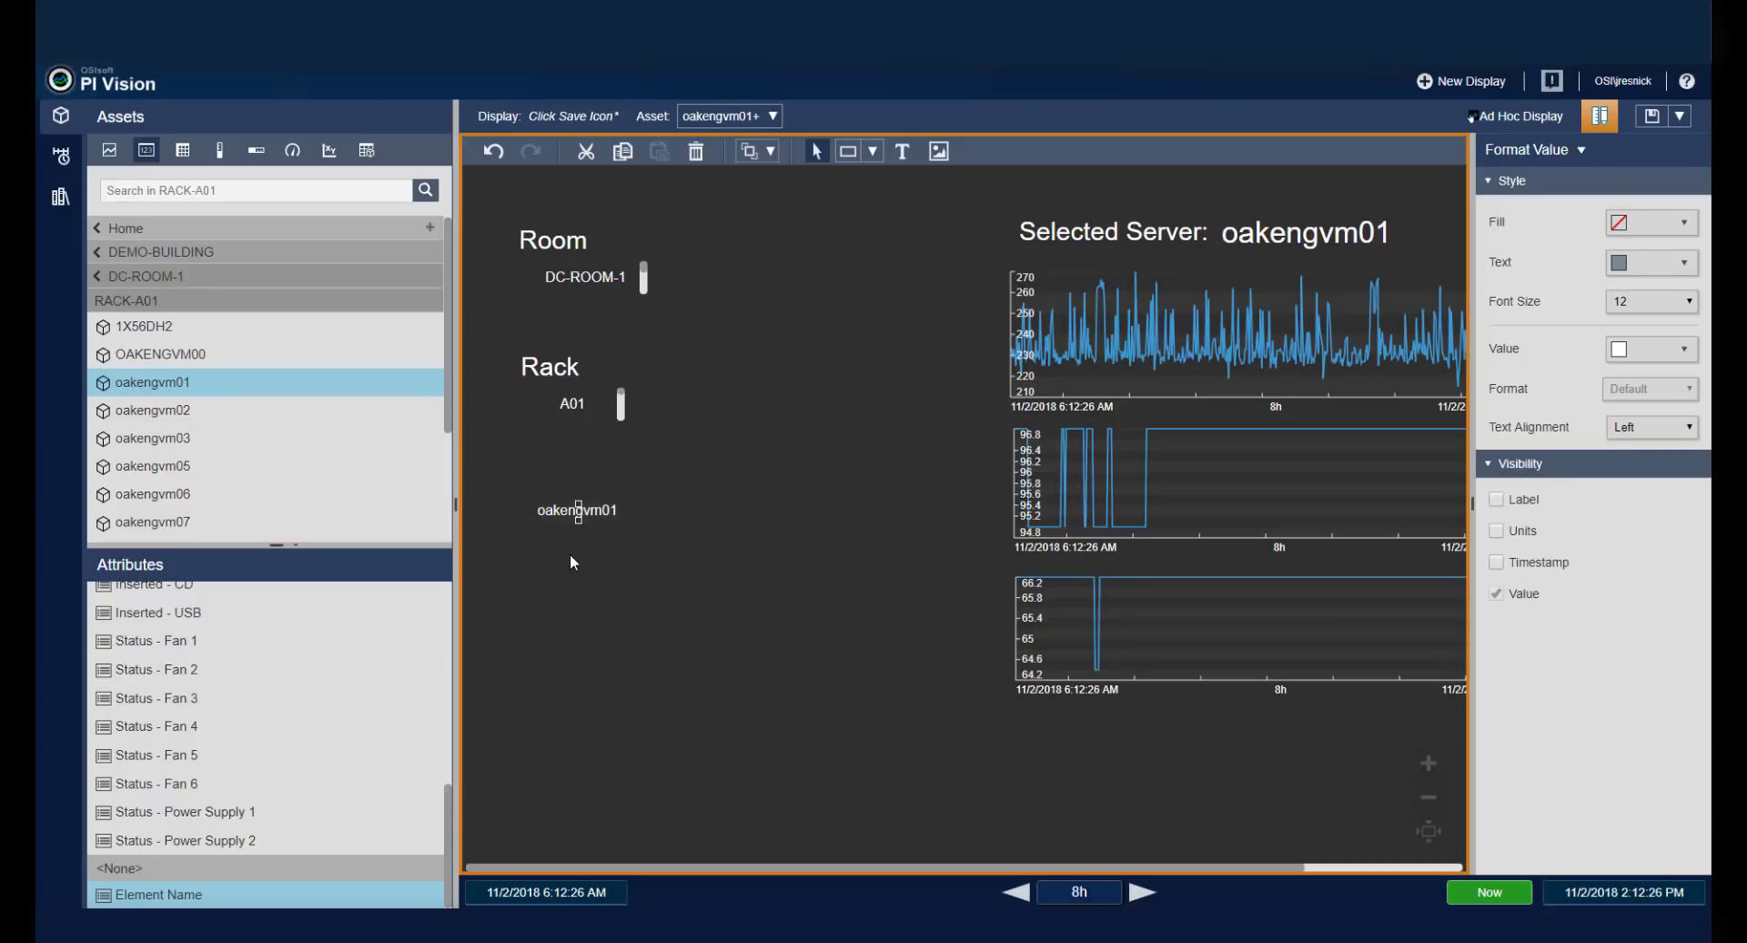
Add a 'Server' text heading above the oakengvm01 value.
click(902, 152)
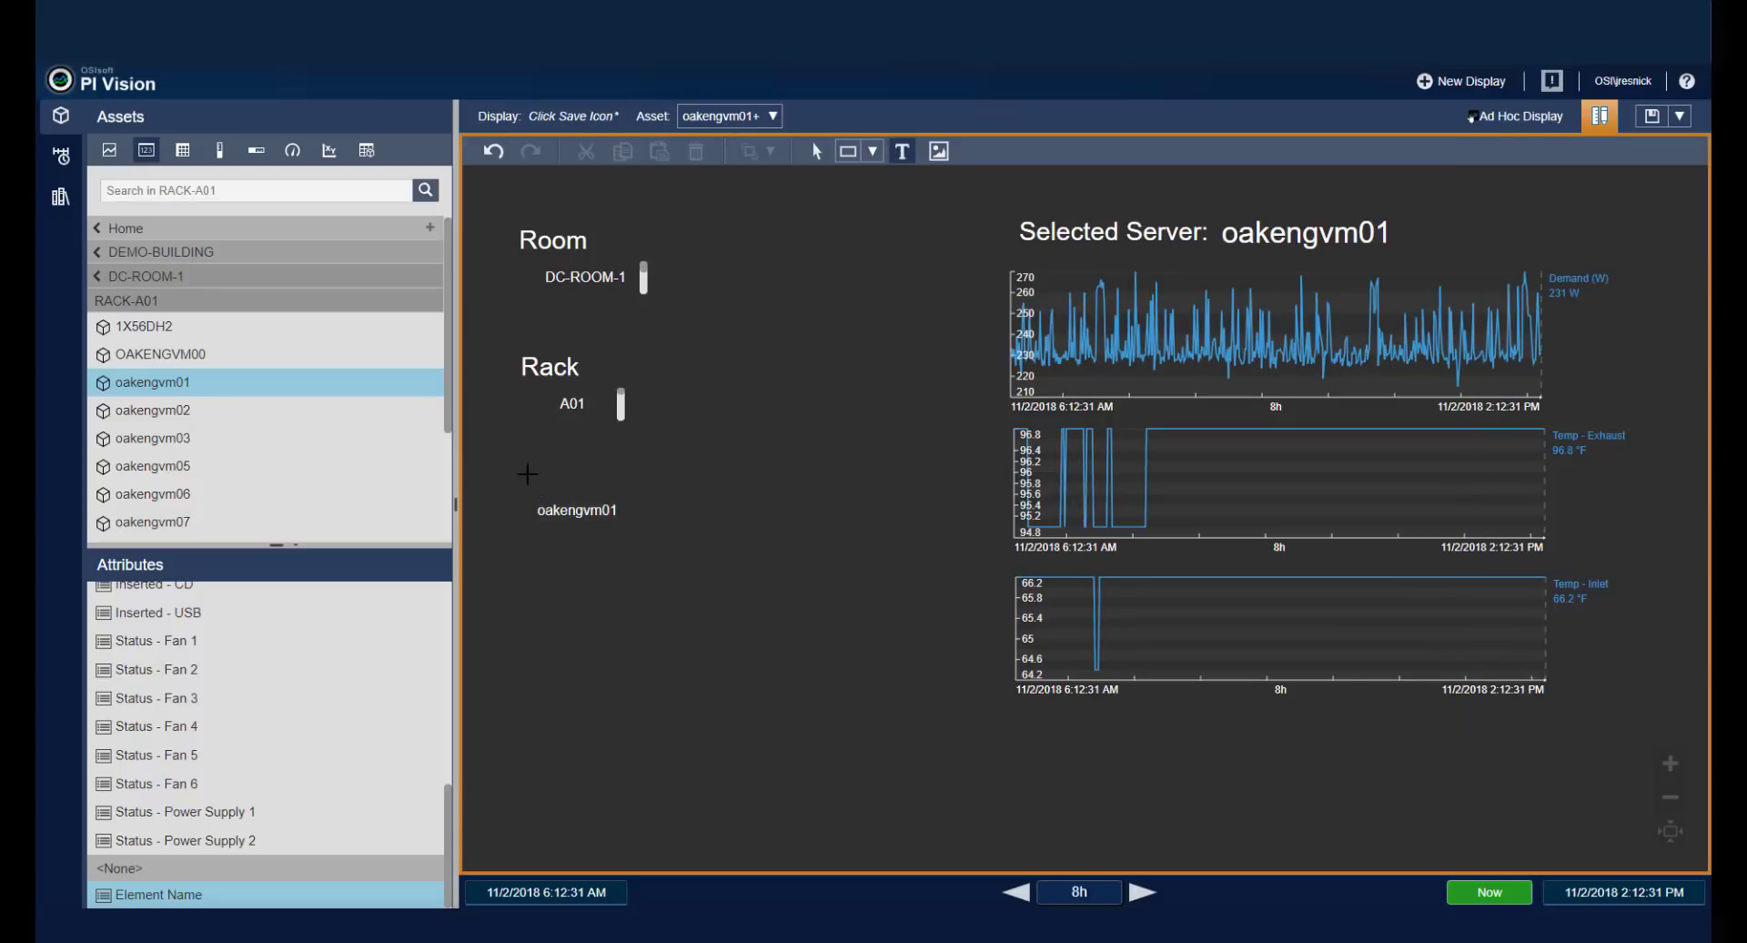
click(569, 480)
text(Server)
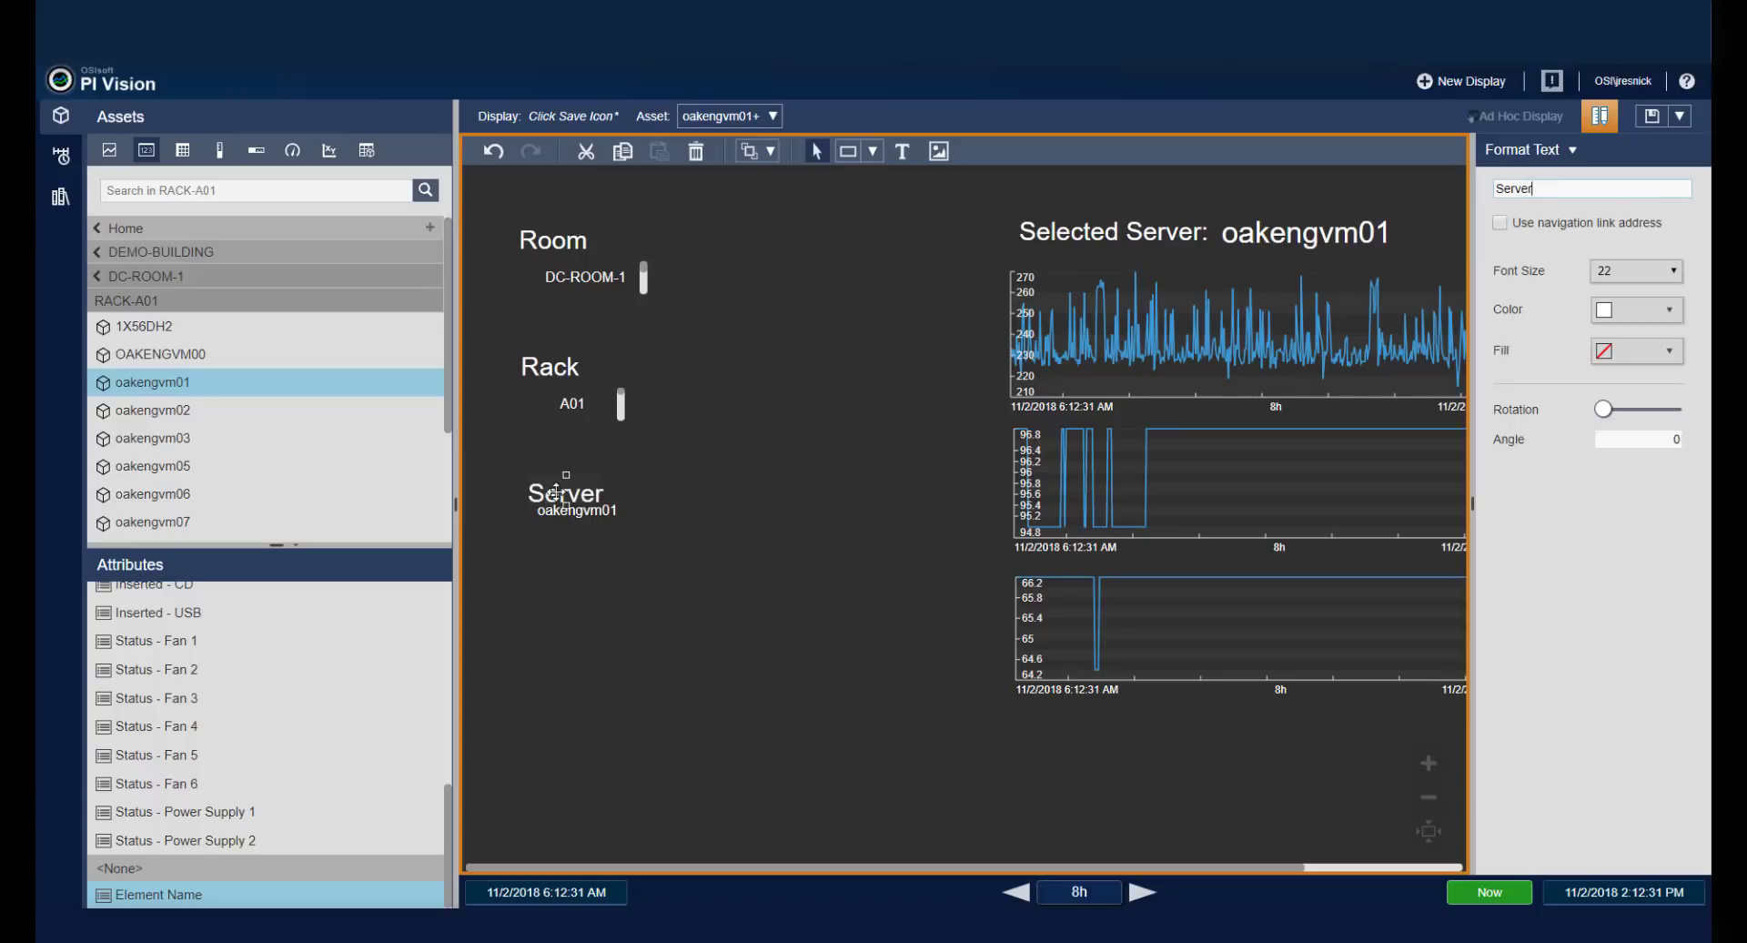
drag(557, 494, 590, 528)
Convert the oakengvm01 value into a server collection shrunk to a single item.
right_click(589, 528)
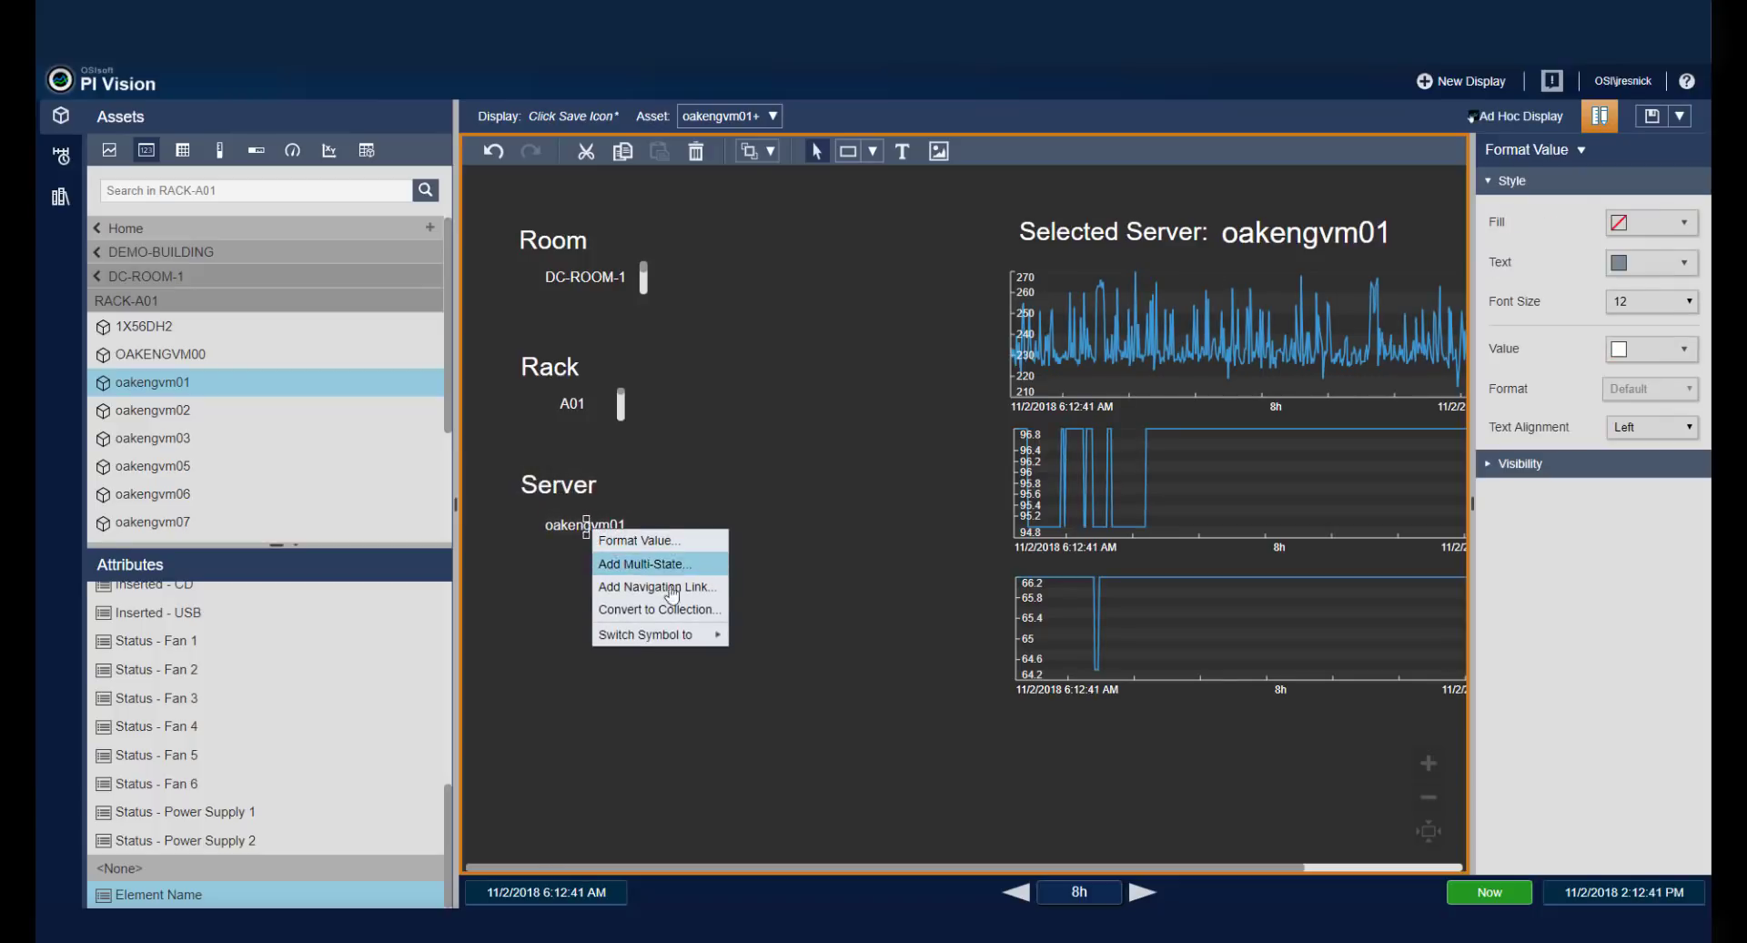
click(674, 614)
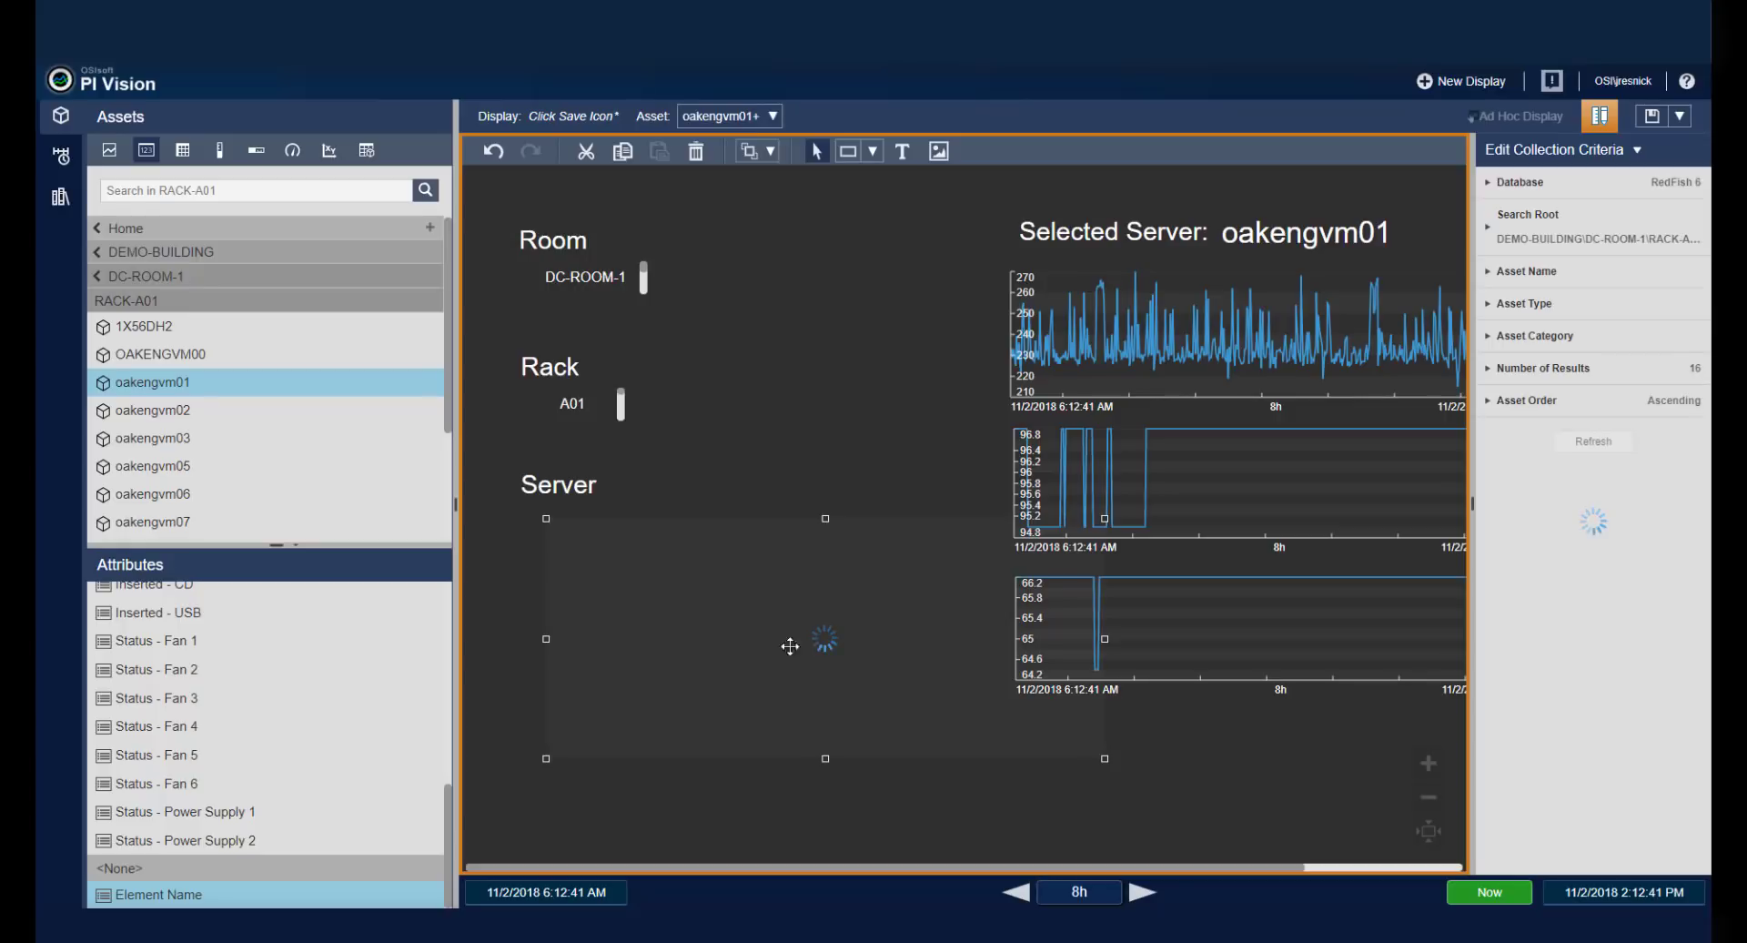
drag(1105, 758, 695, 565)
scroll(687, 533, down, 1)
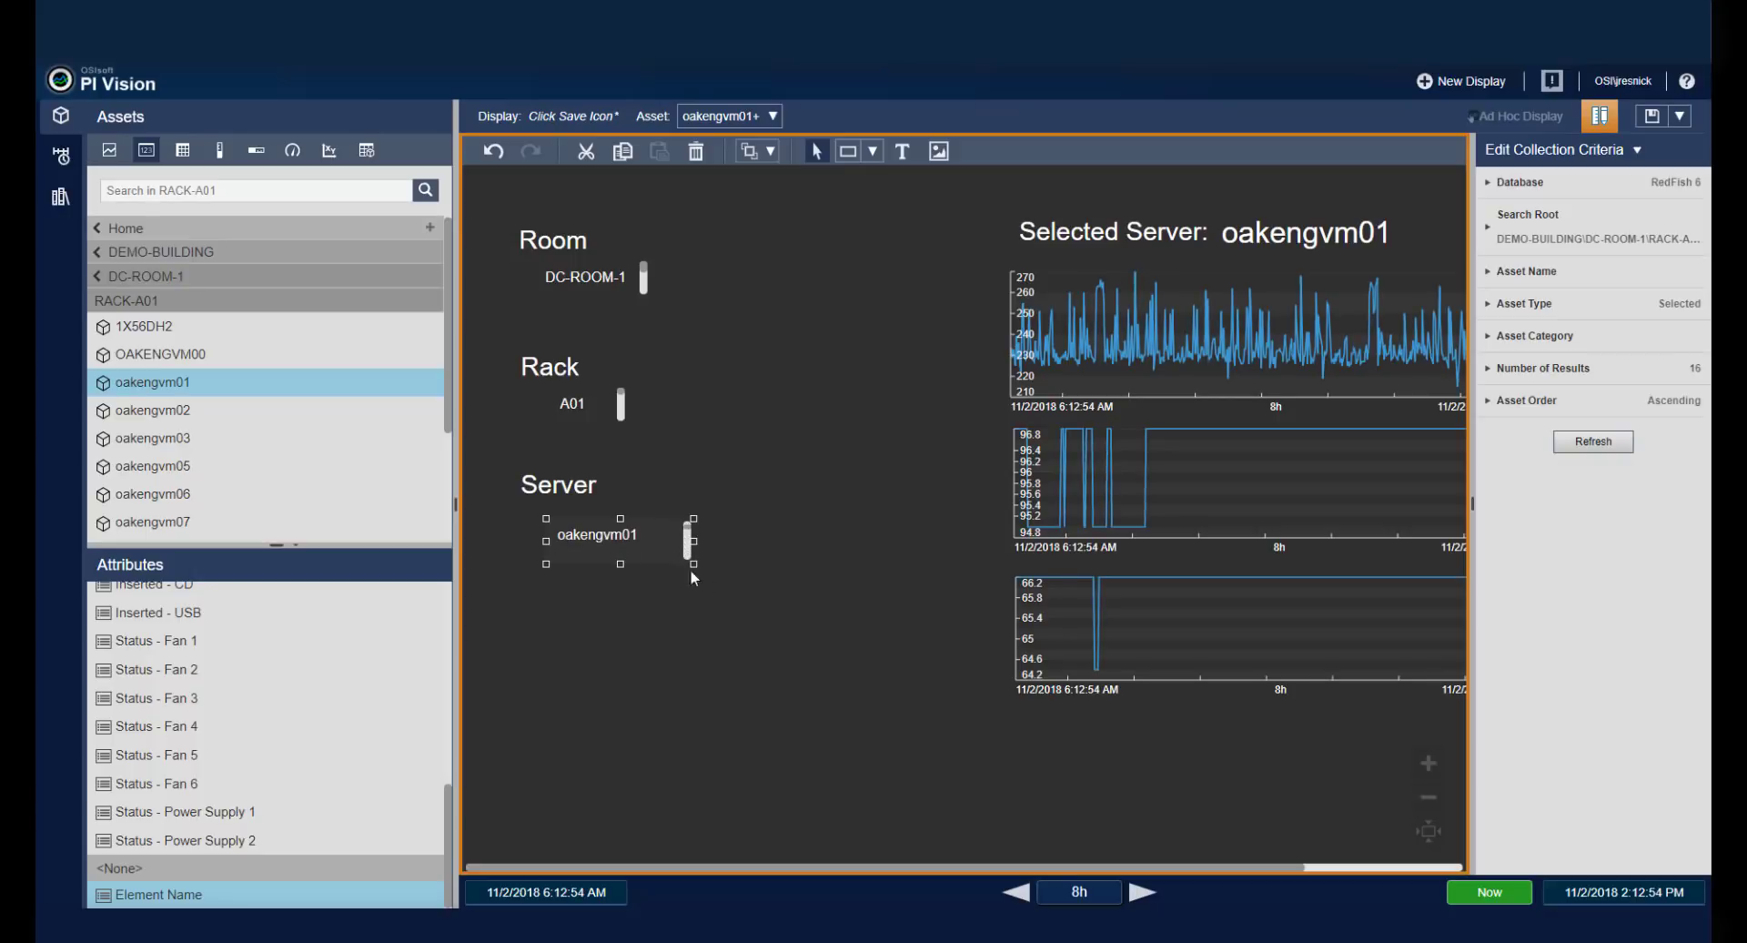
click(794, 641)
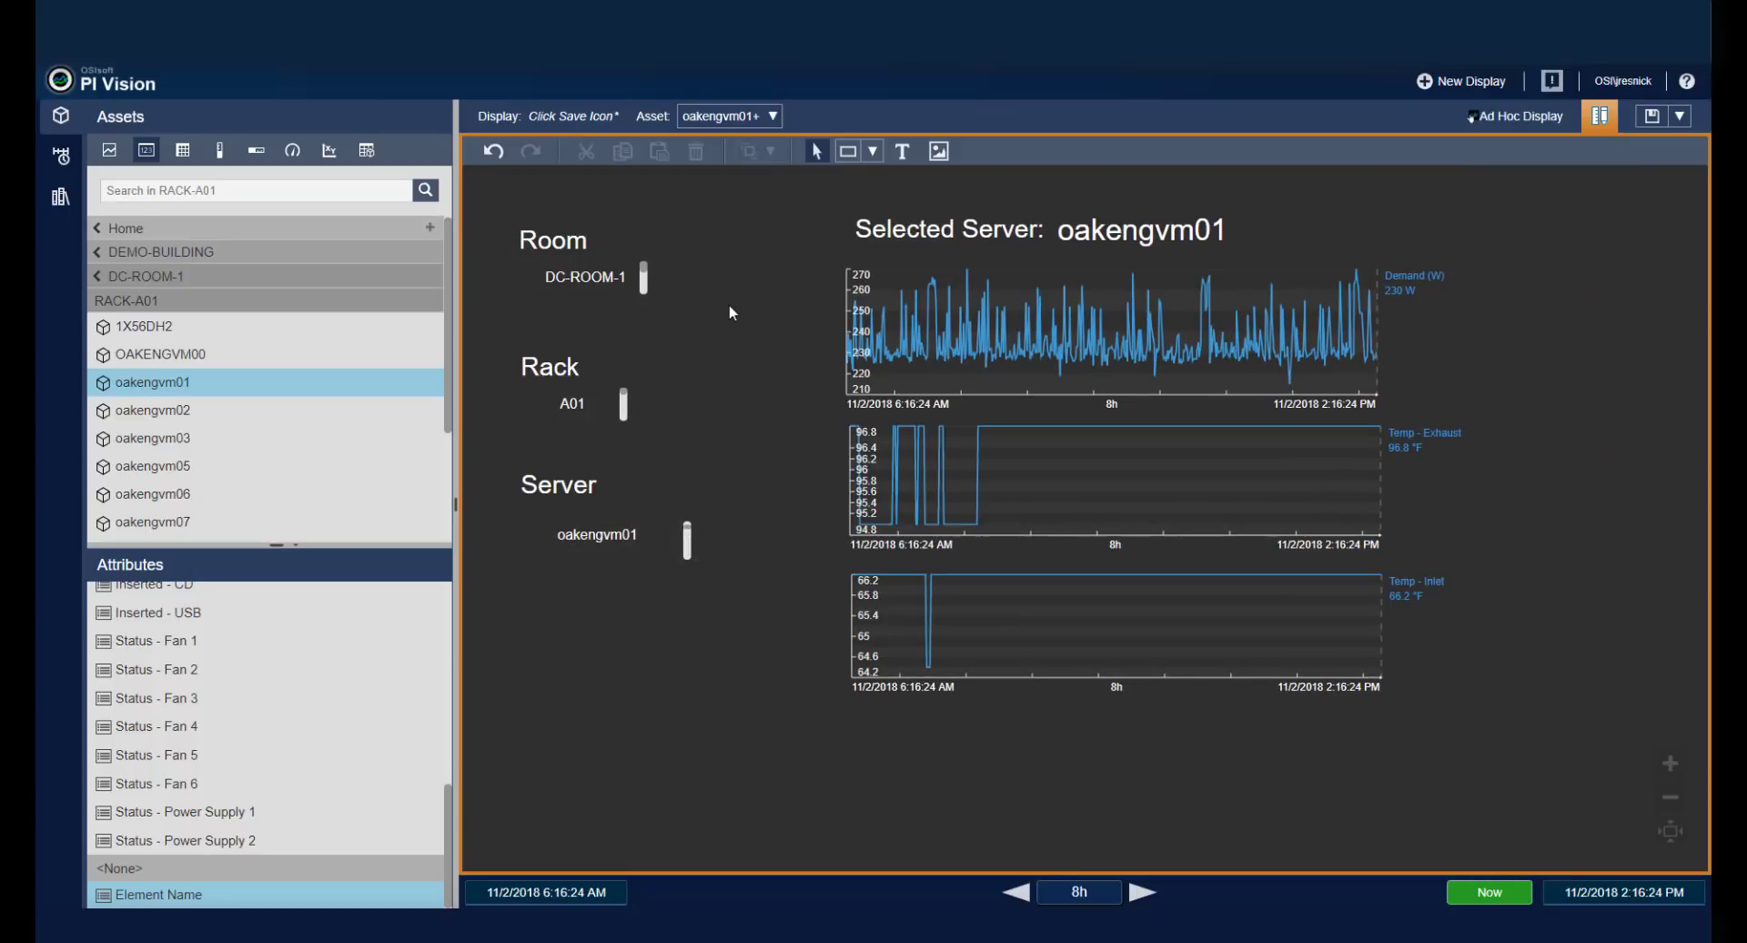
Edit the room collection template and give DC-ROOM-1 a 'Change context of current display' navigation link.
right_click(607, 278)
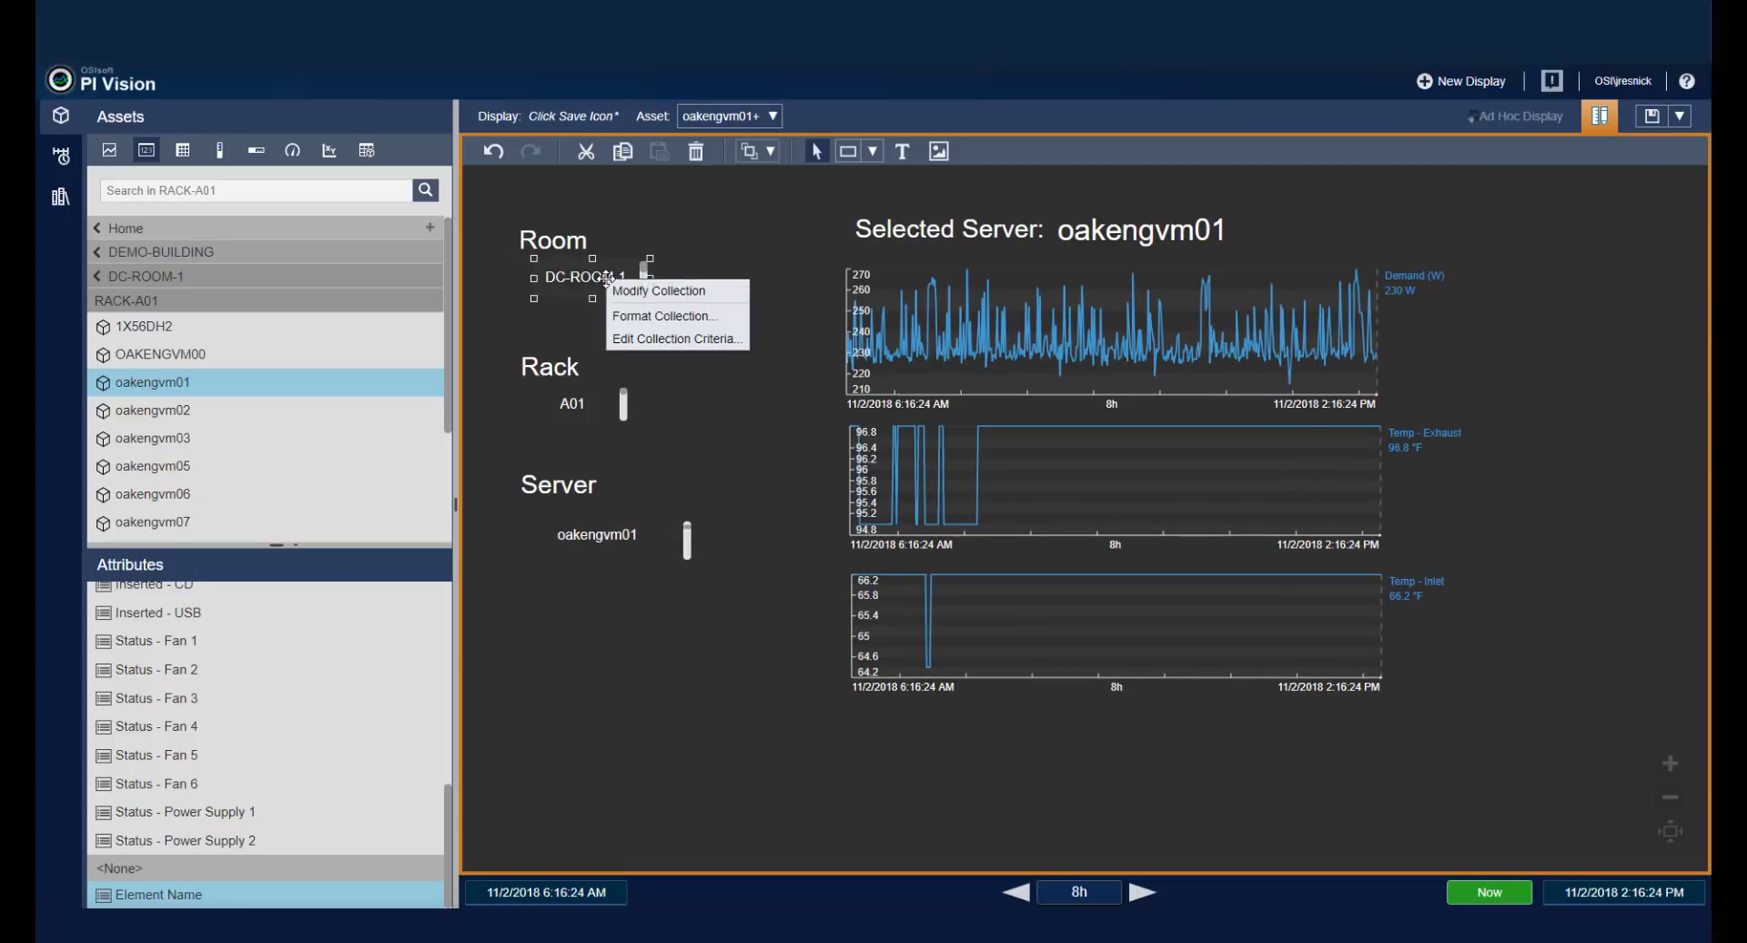
click(676, 291)
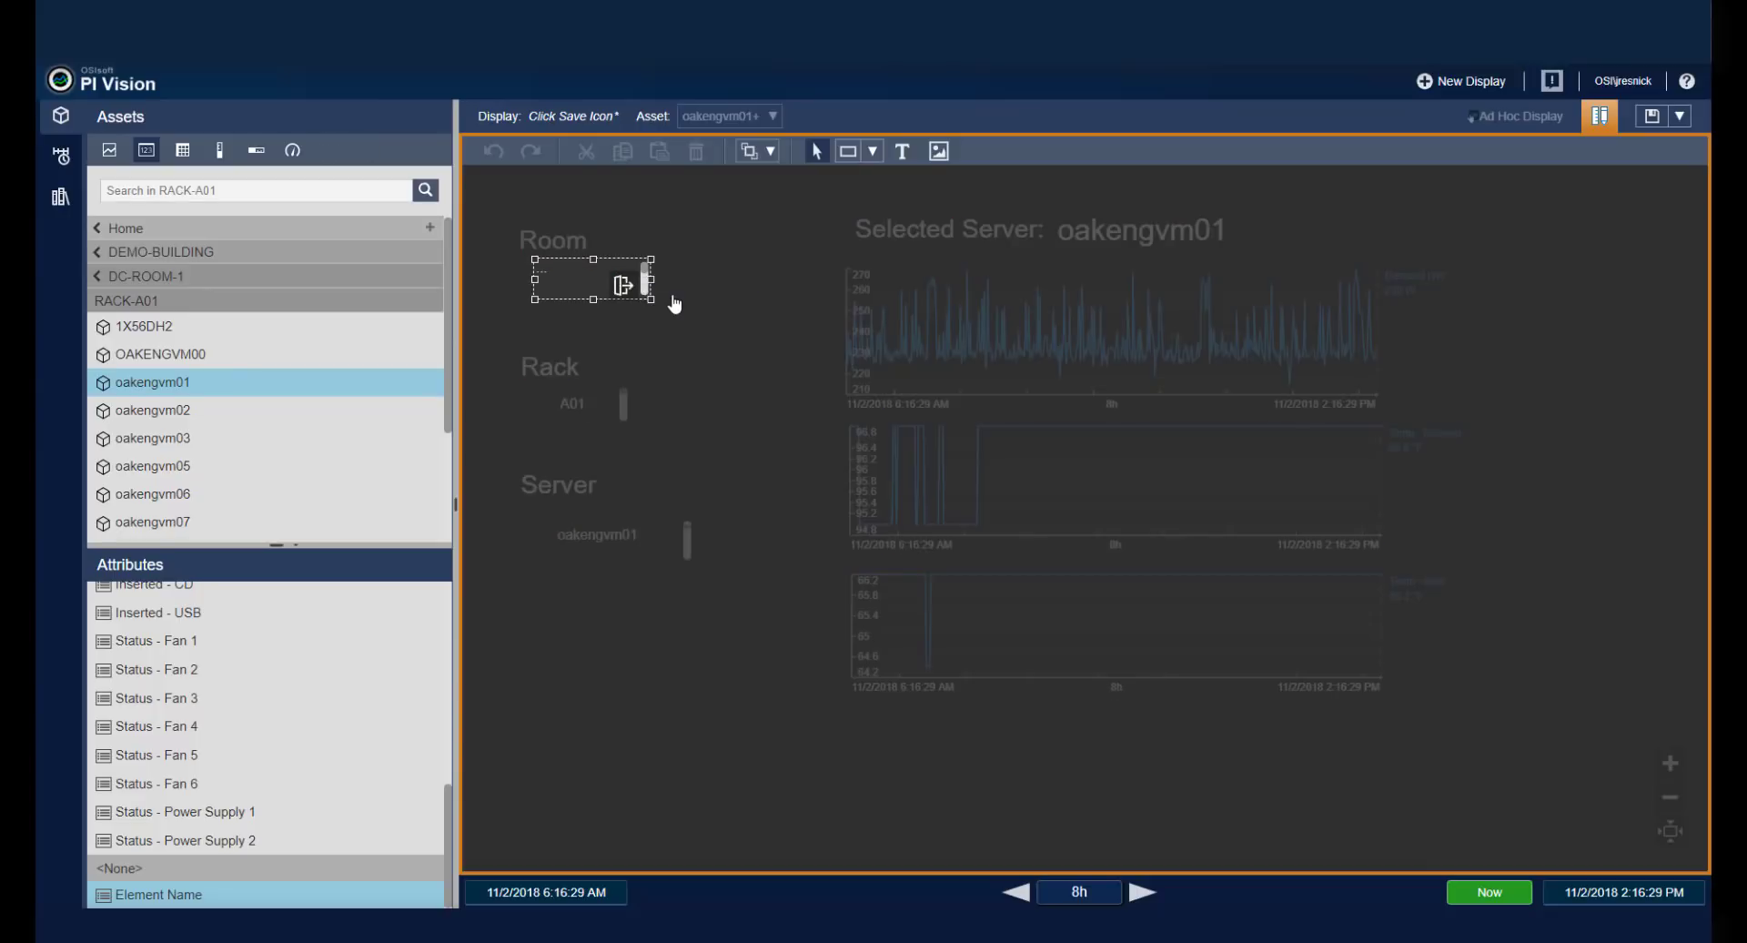
click(573, 267)
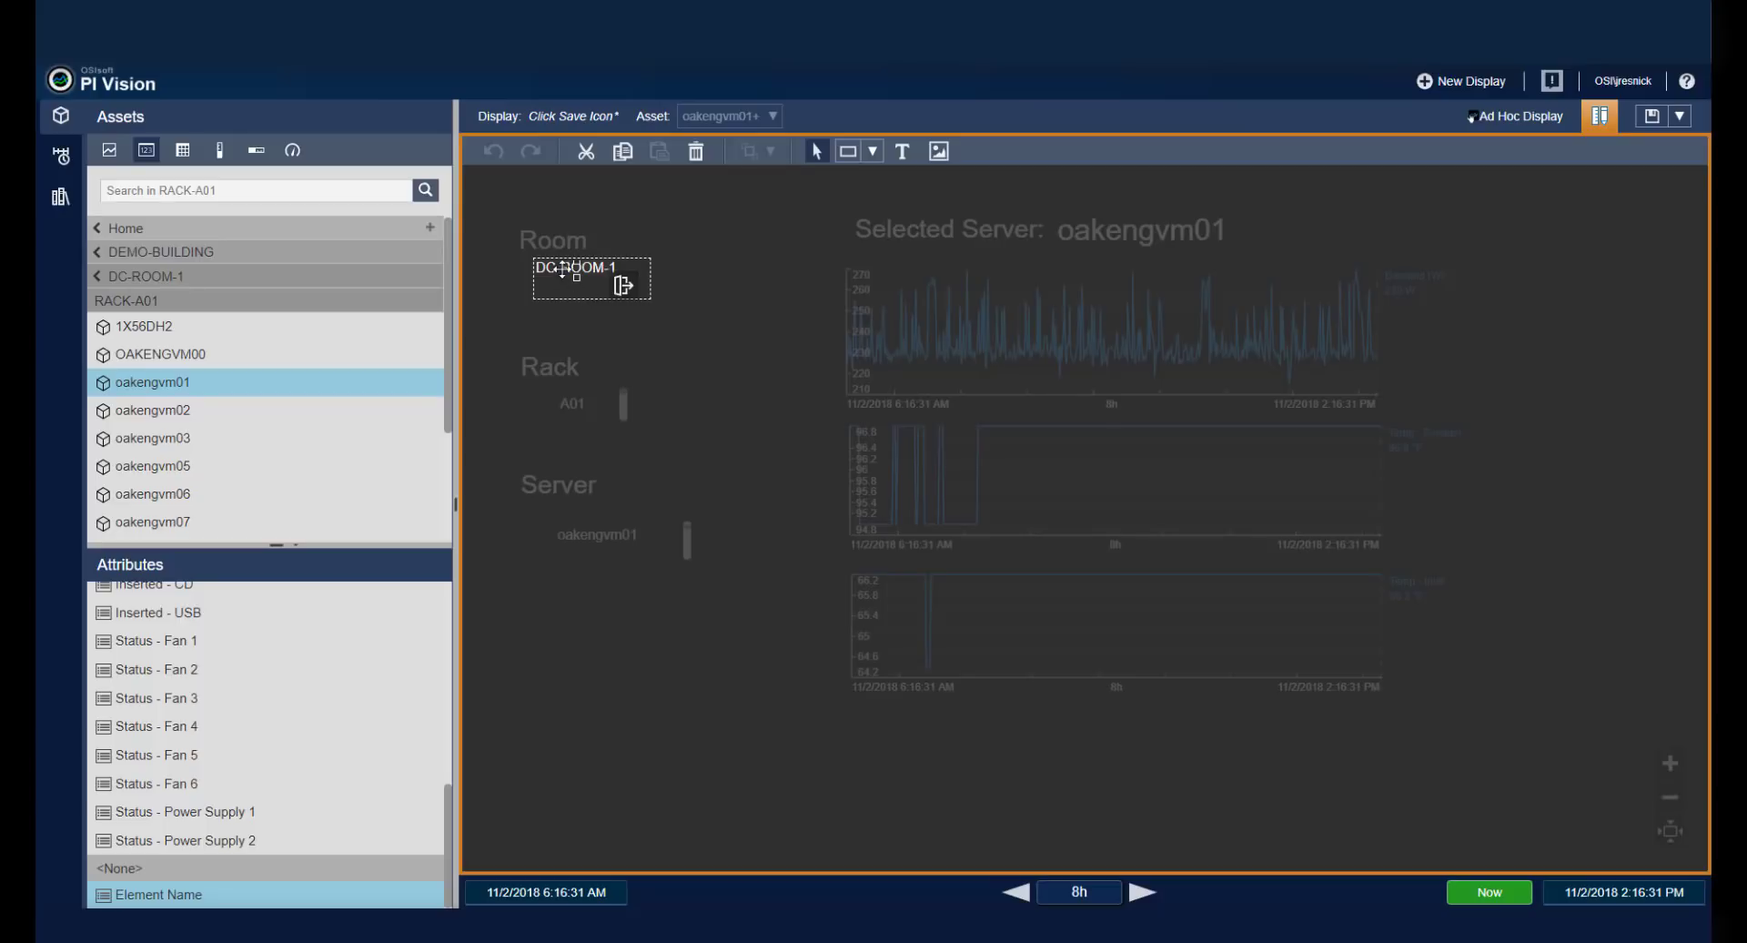
right_click(561, 269)
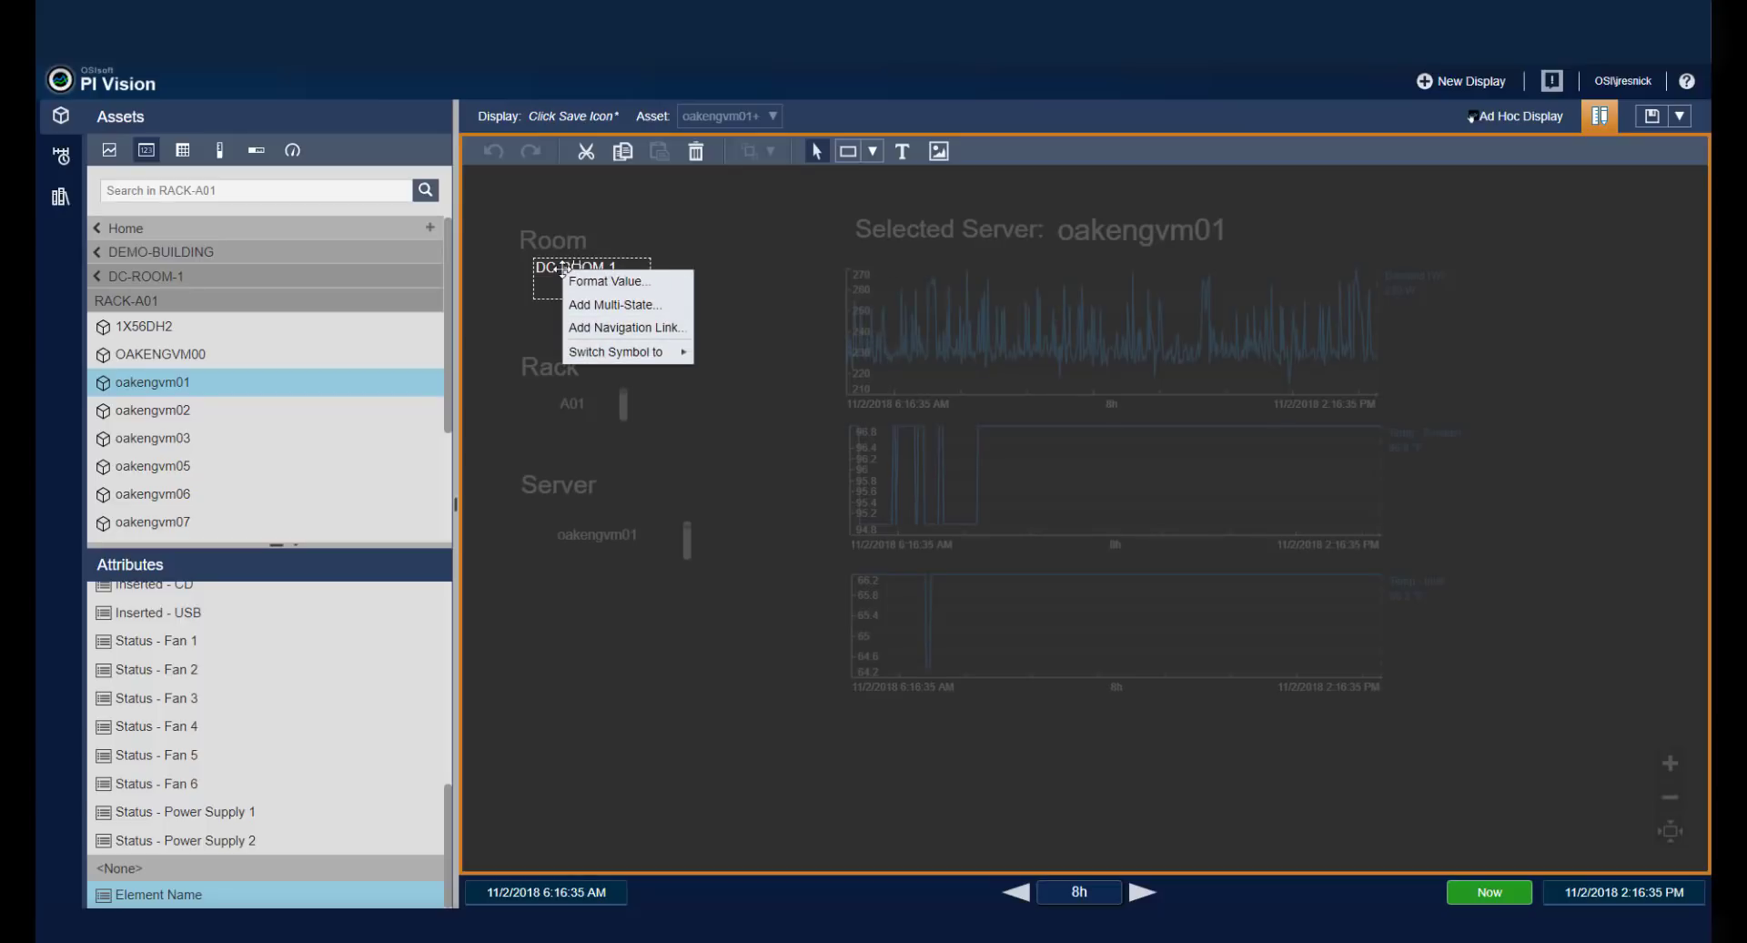
click(662, 330)
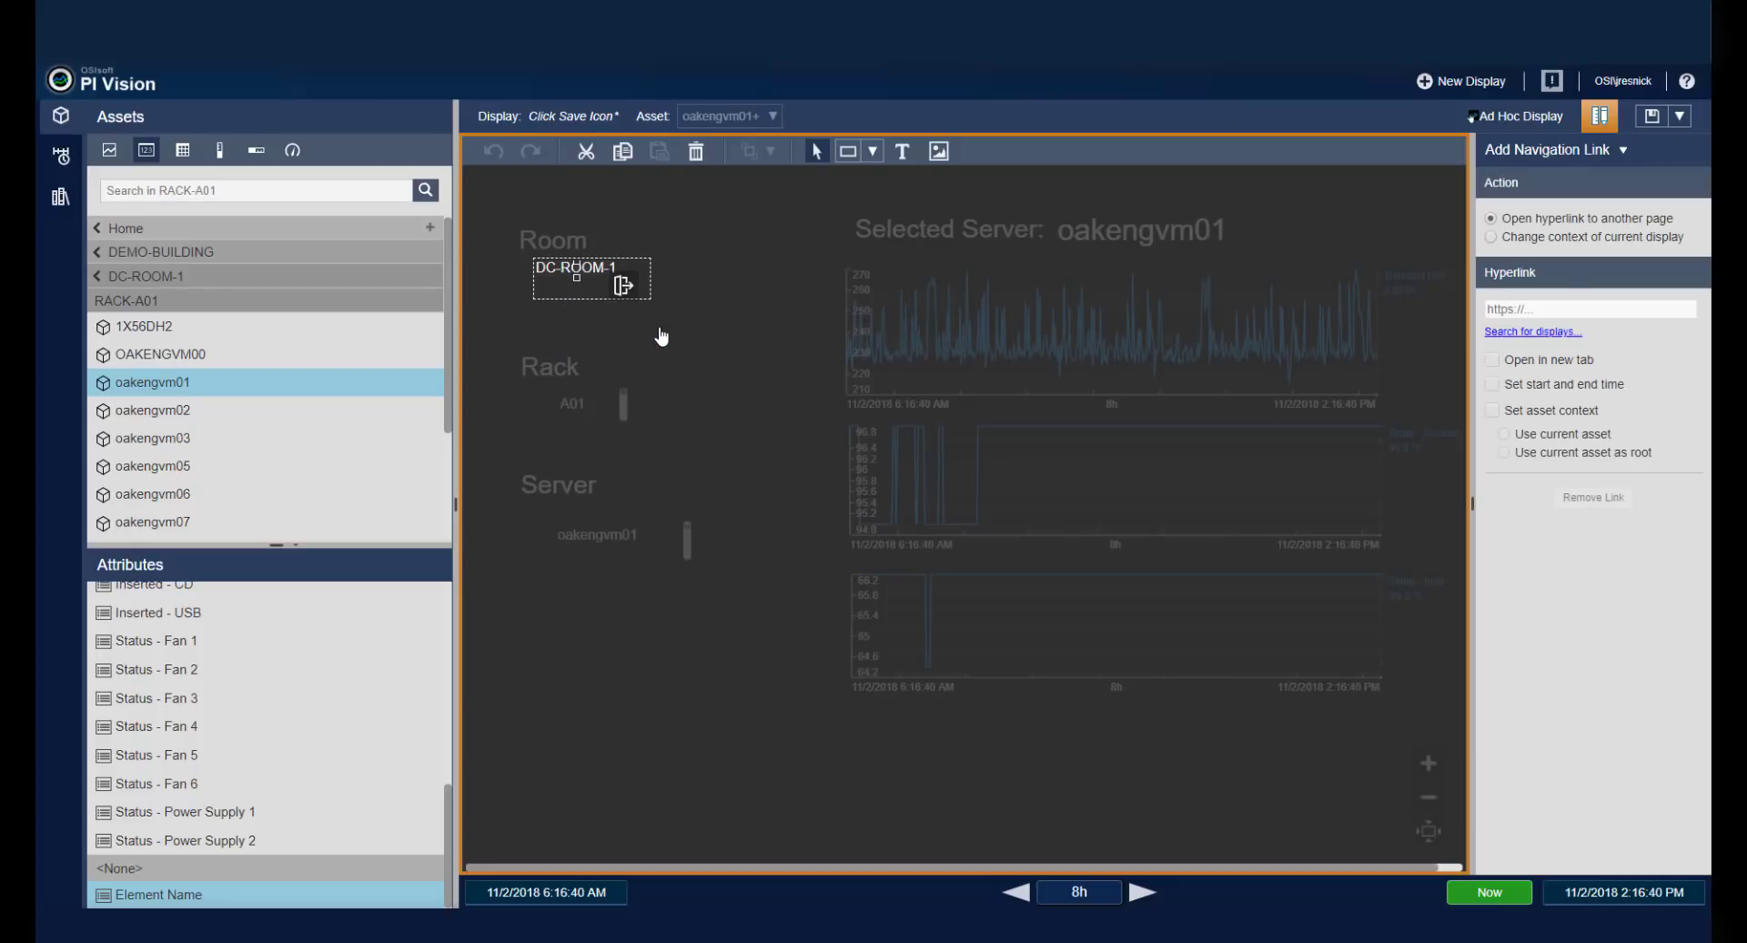
click(1491, 238)
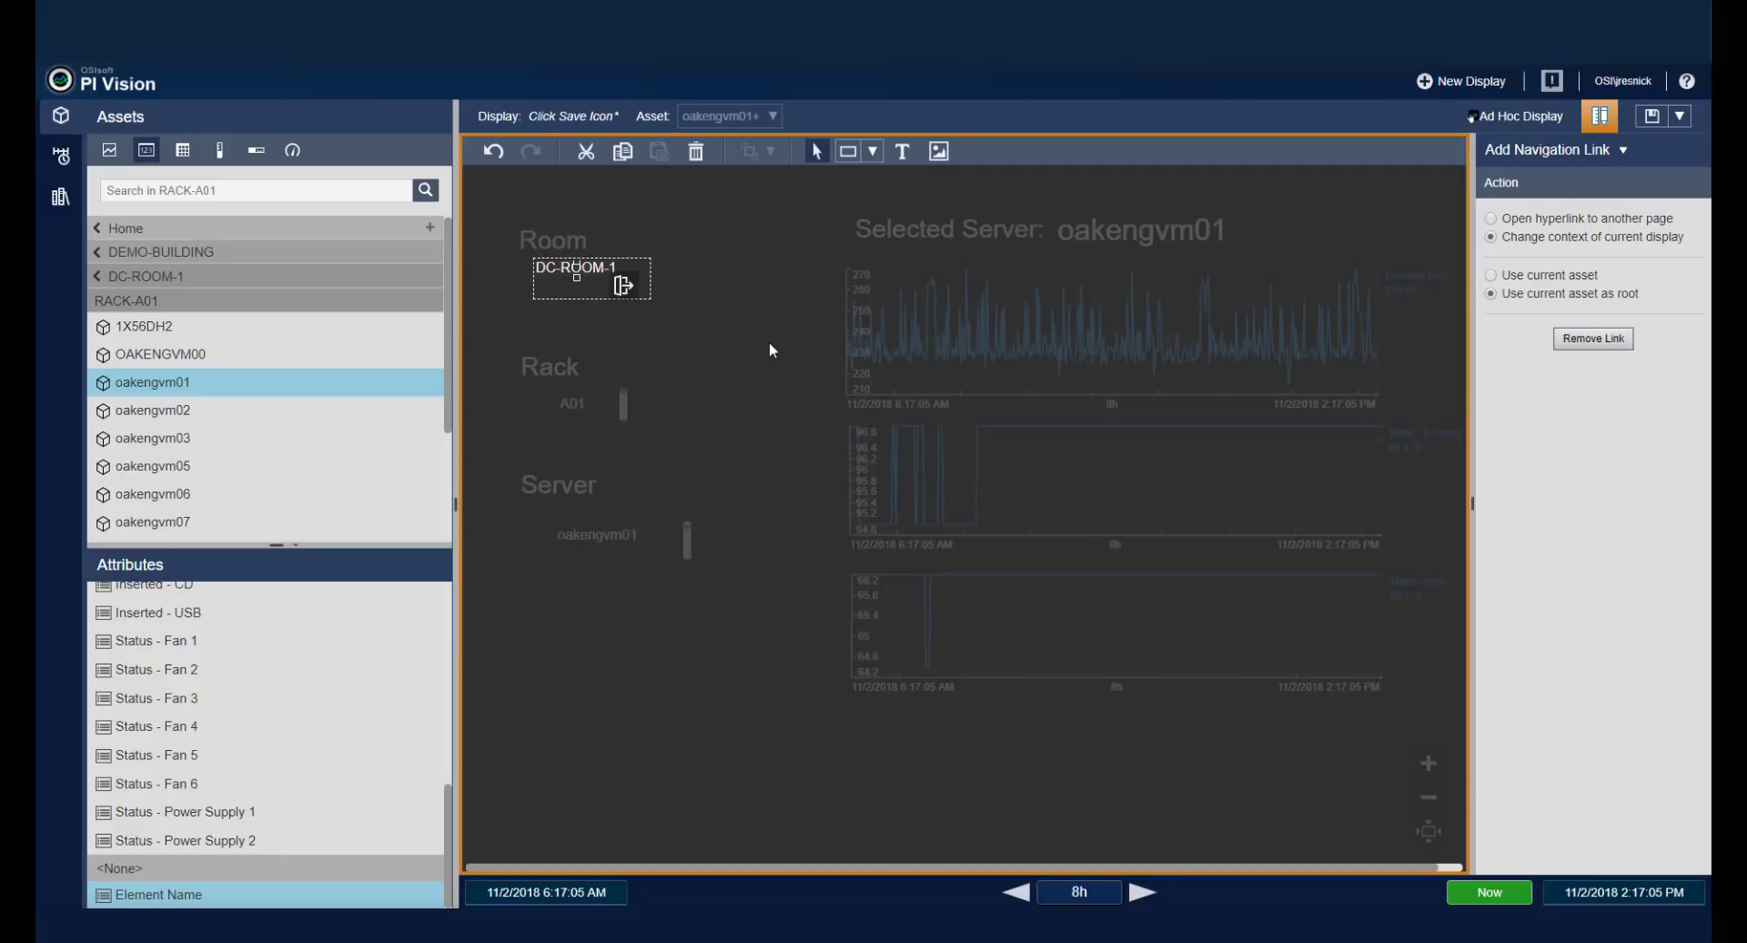
Leave collection editing and widen the DC-ROOM-1 collection box slightly.
click(770, 349)
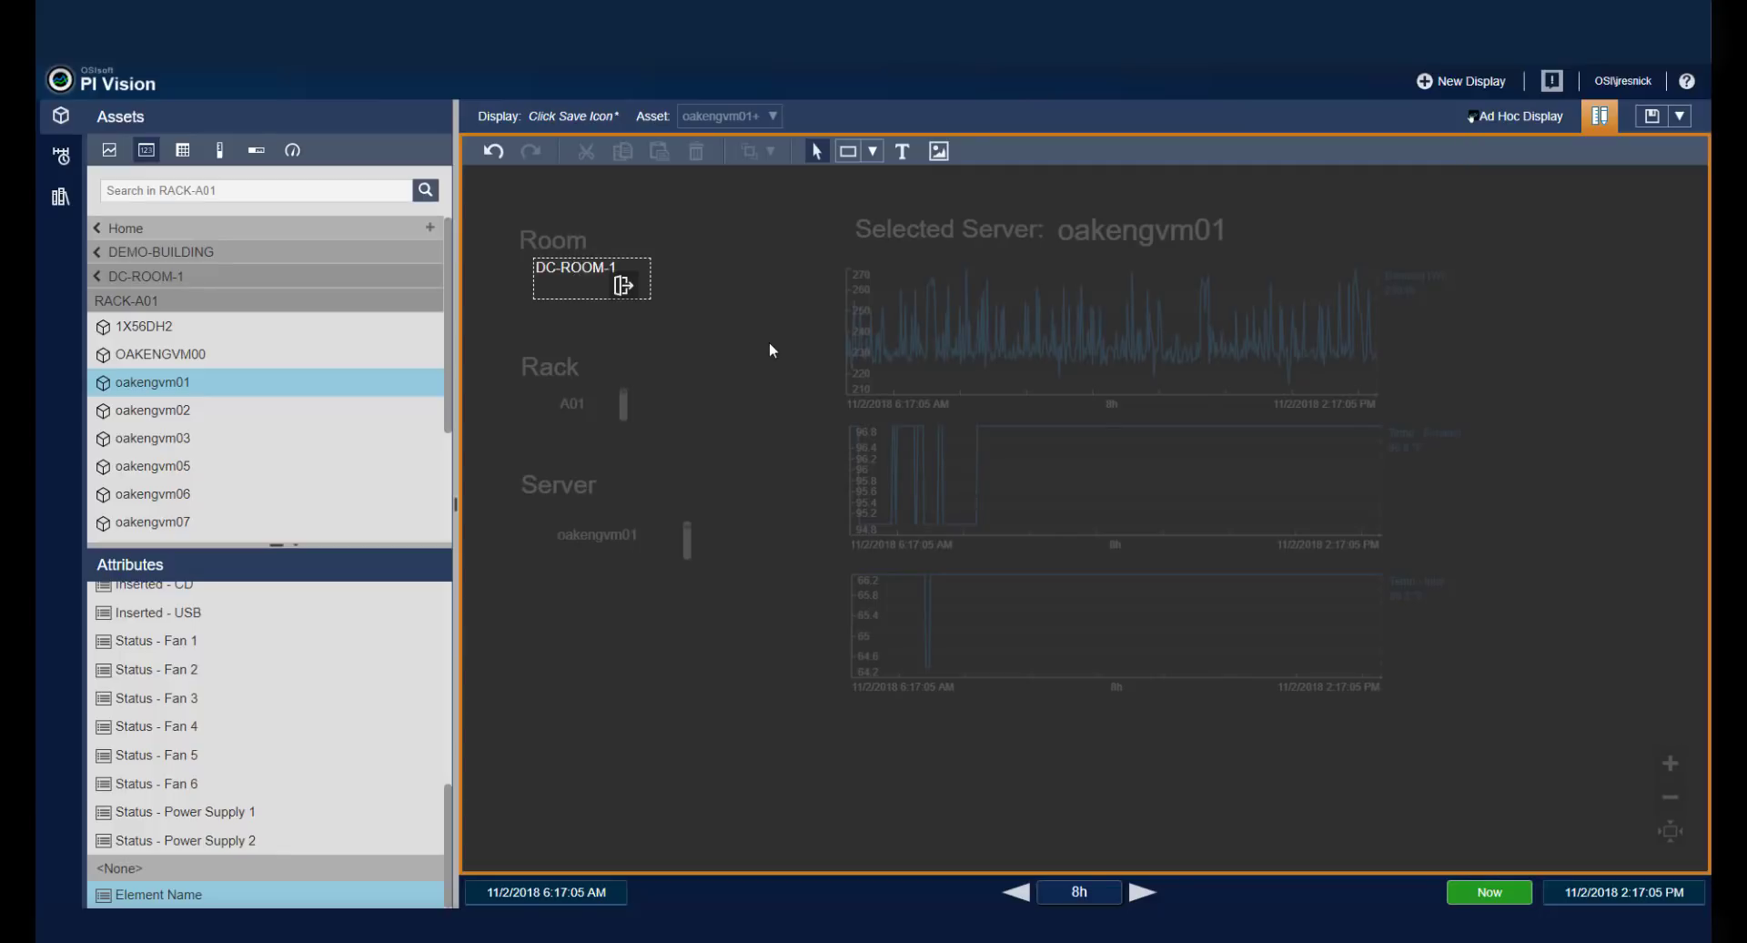
click(625, 287)
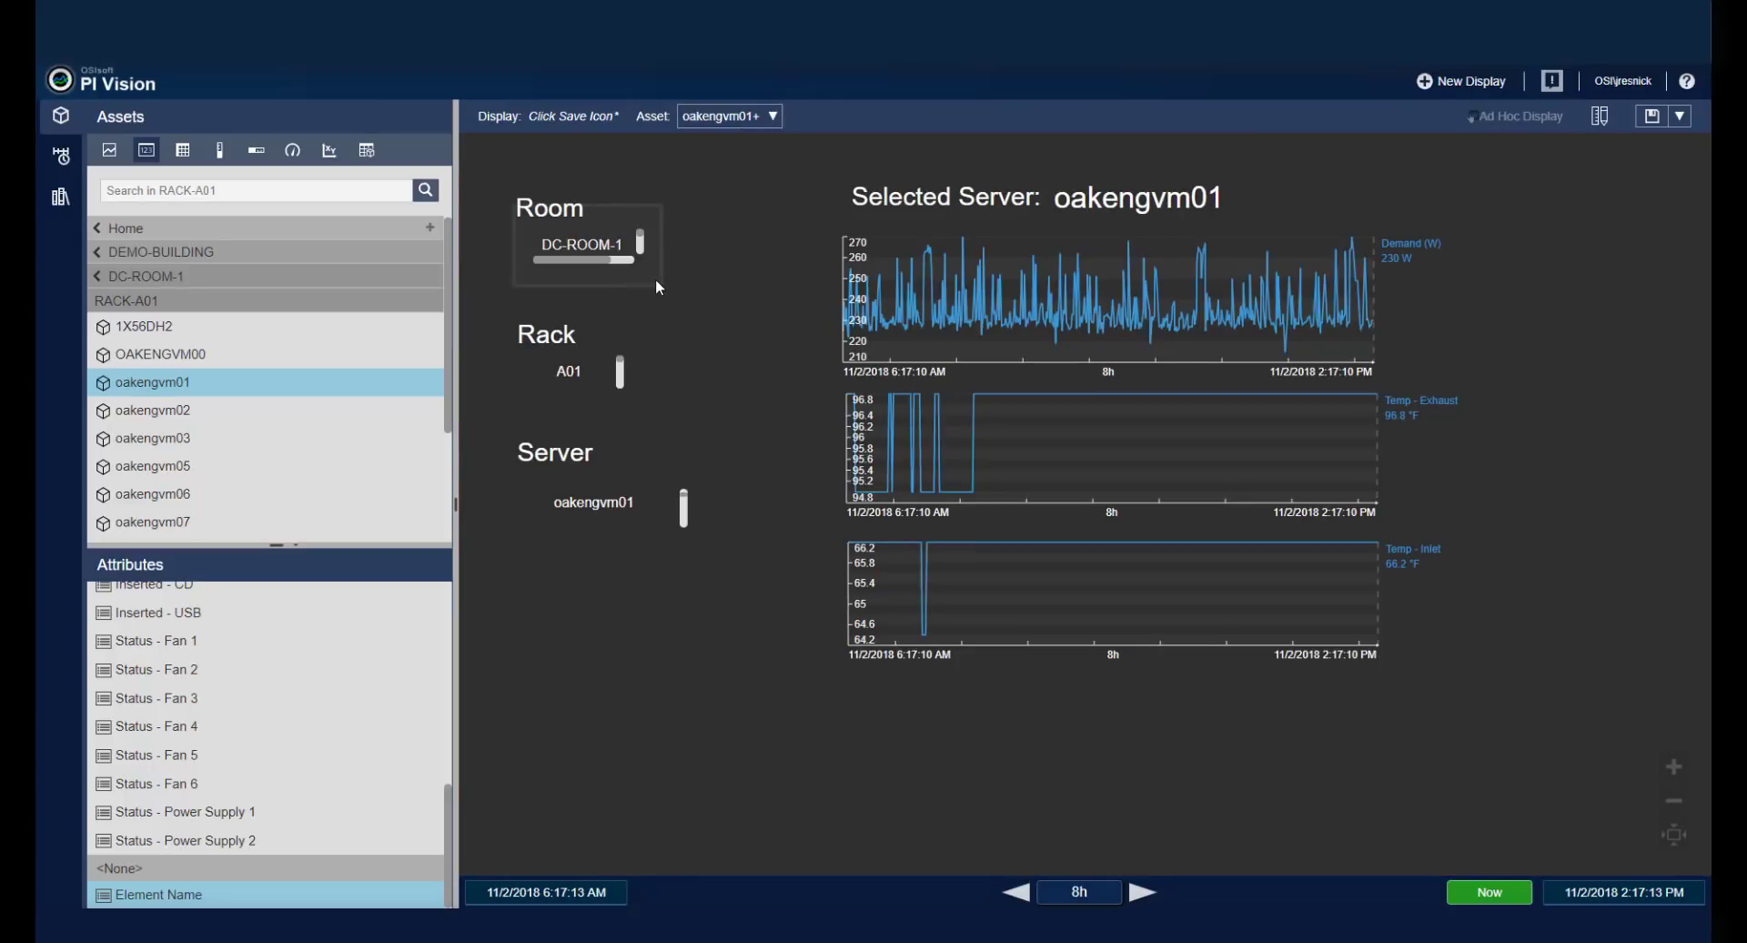
click(1600, 115)
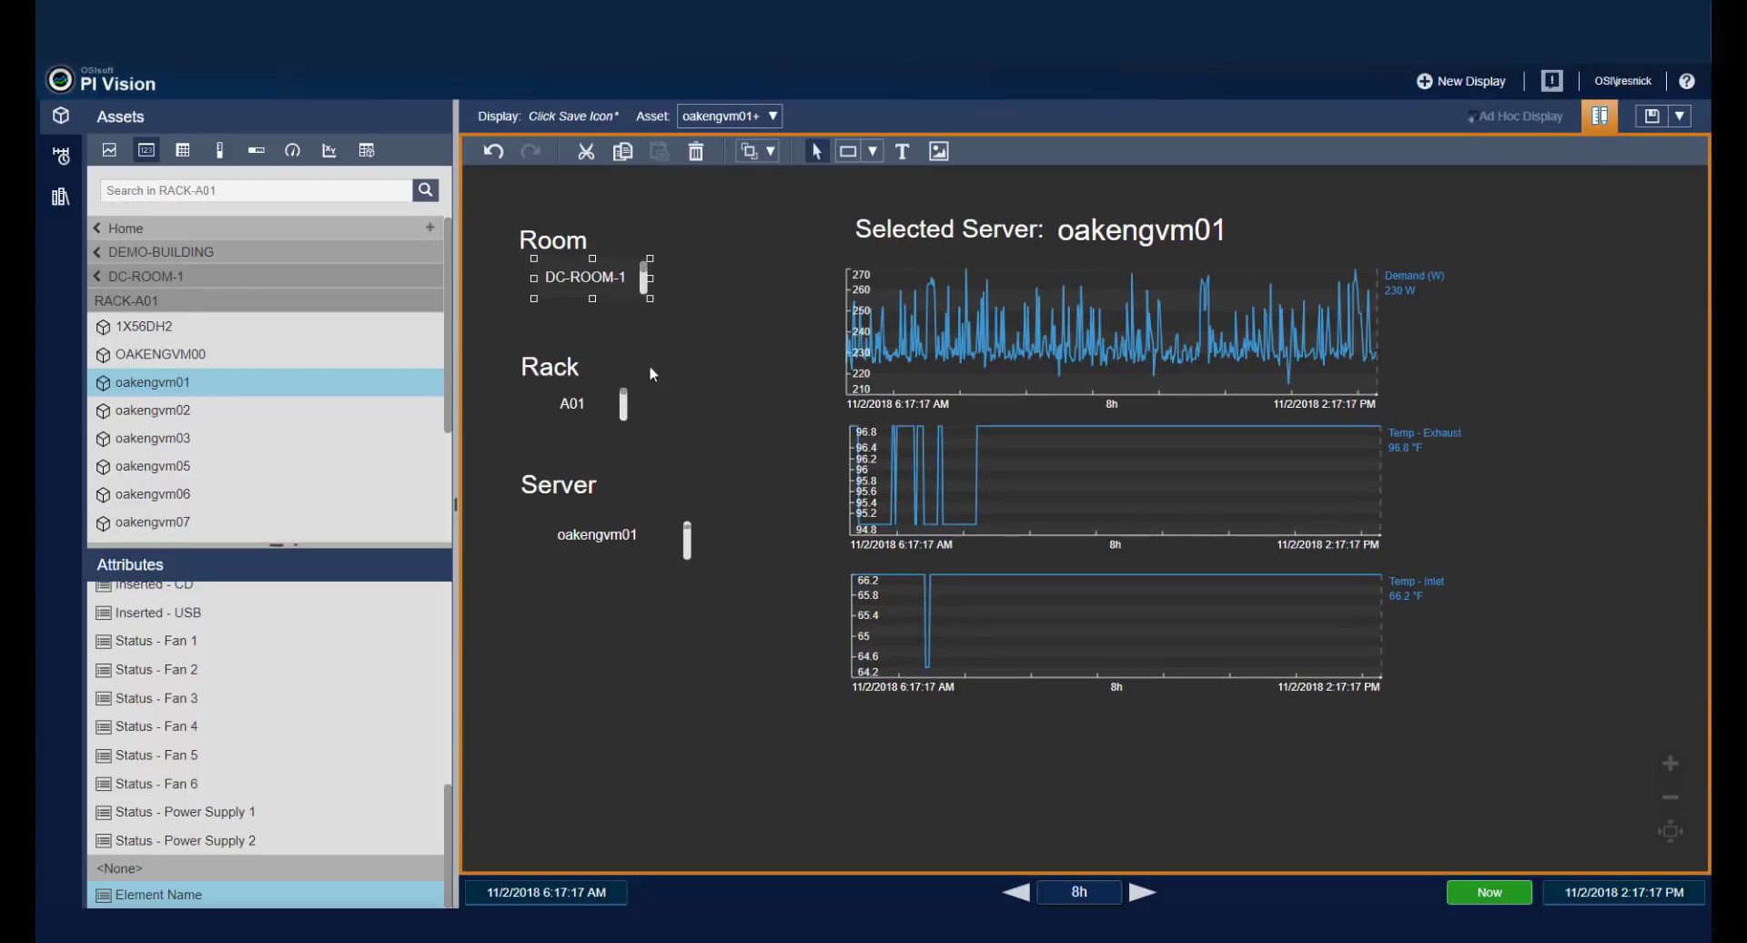
drag(652, 299, 695, 304)
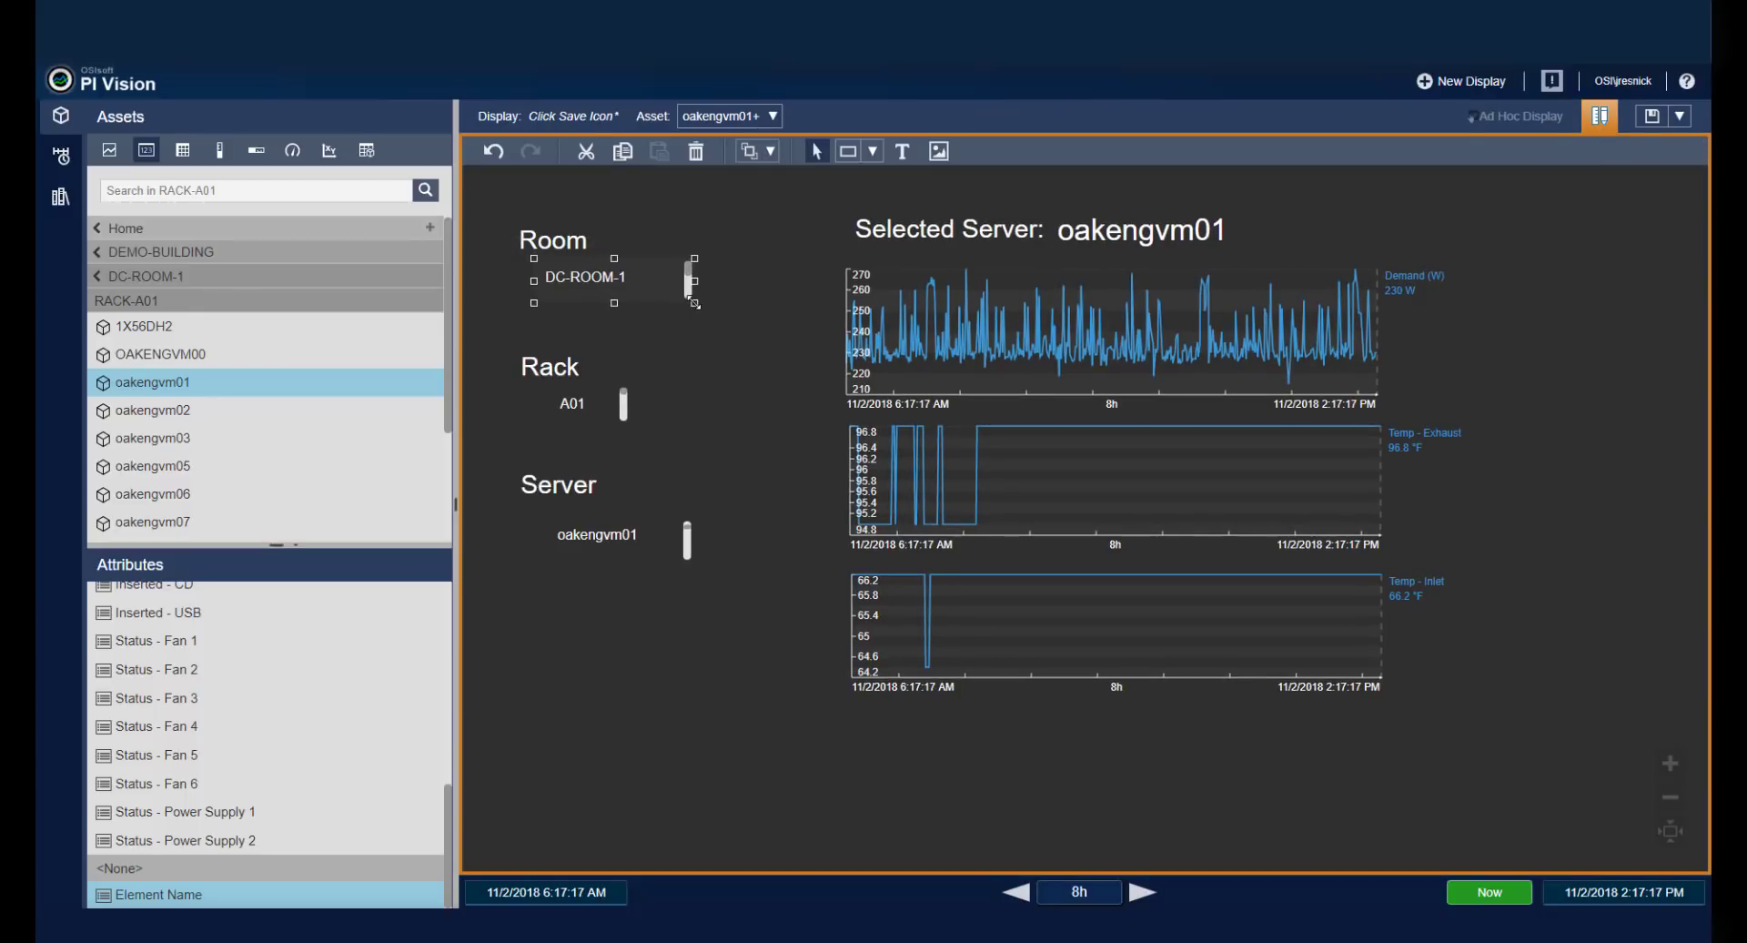
Give the A01 rack value a navigation link that changes the current display's context.
click(600, 410)
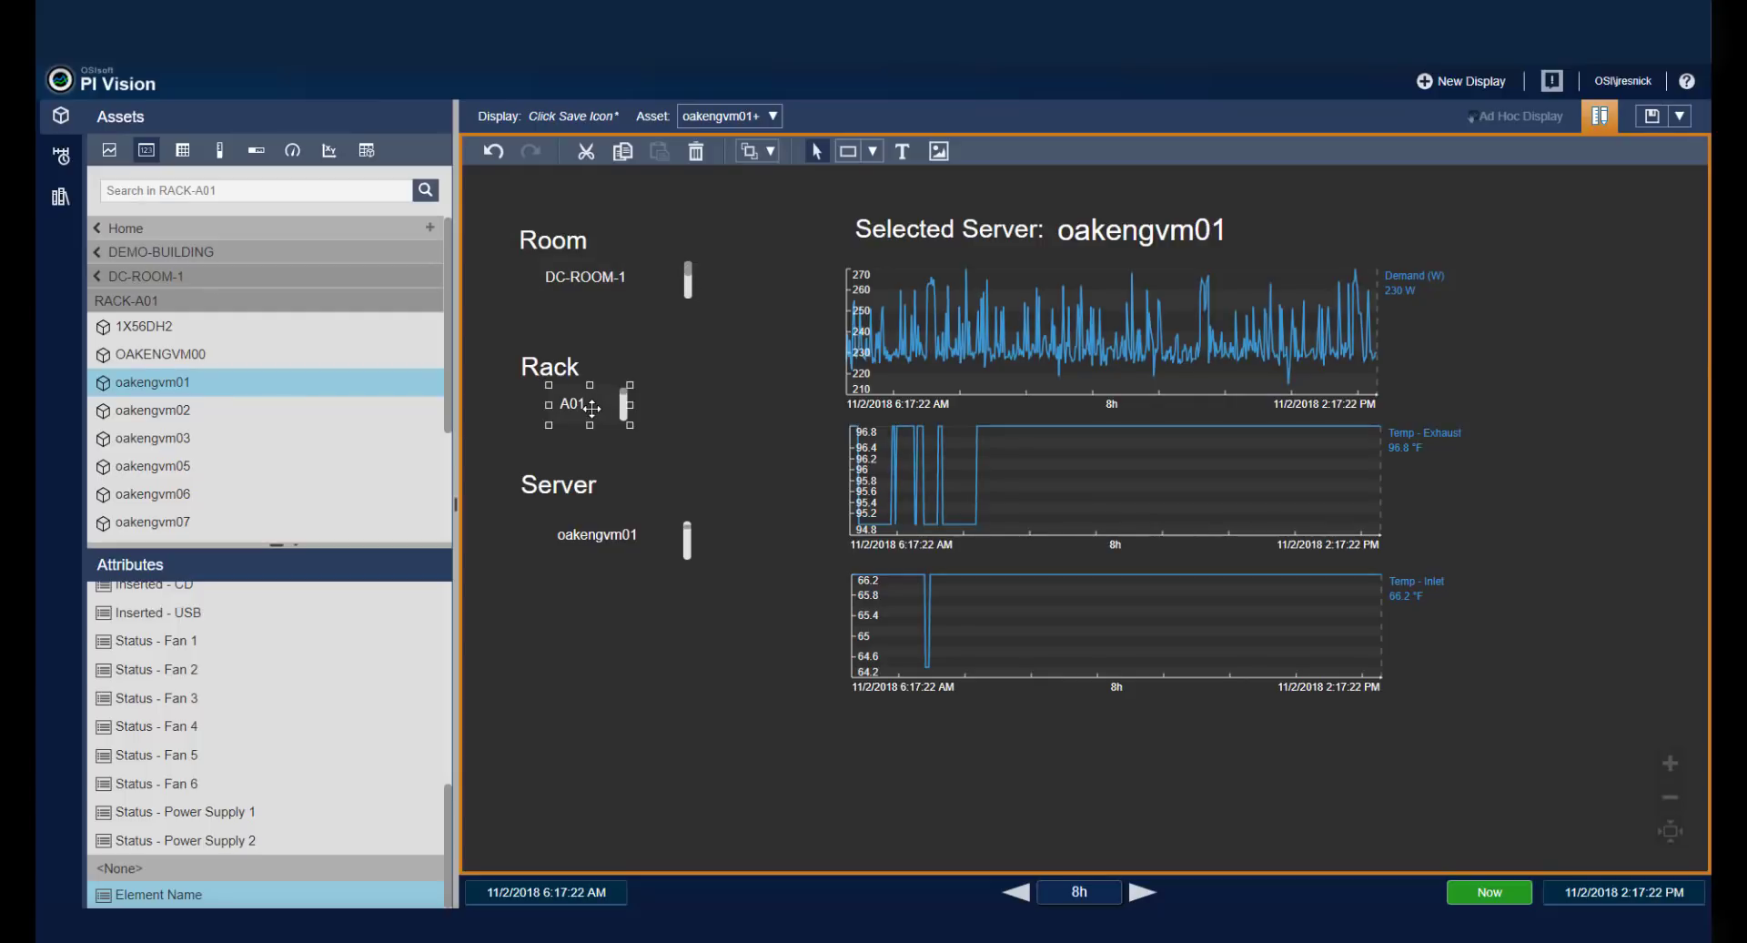
right_click(592, 408)
click(646, 424)
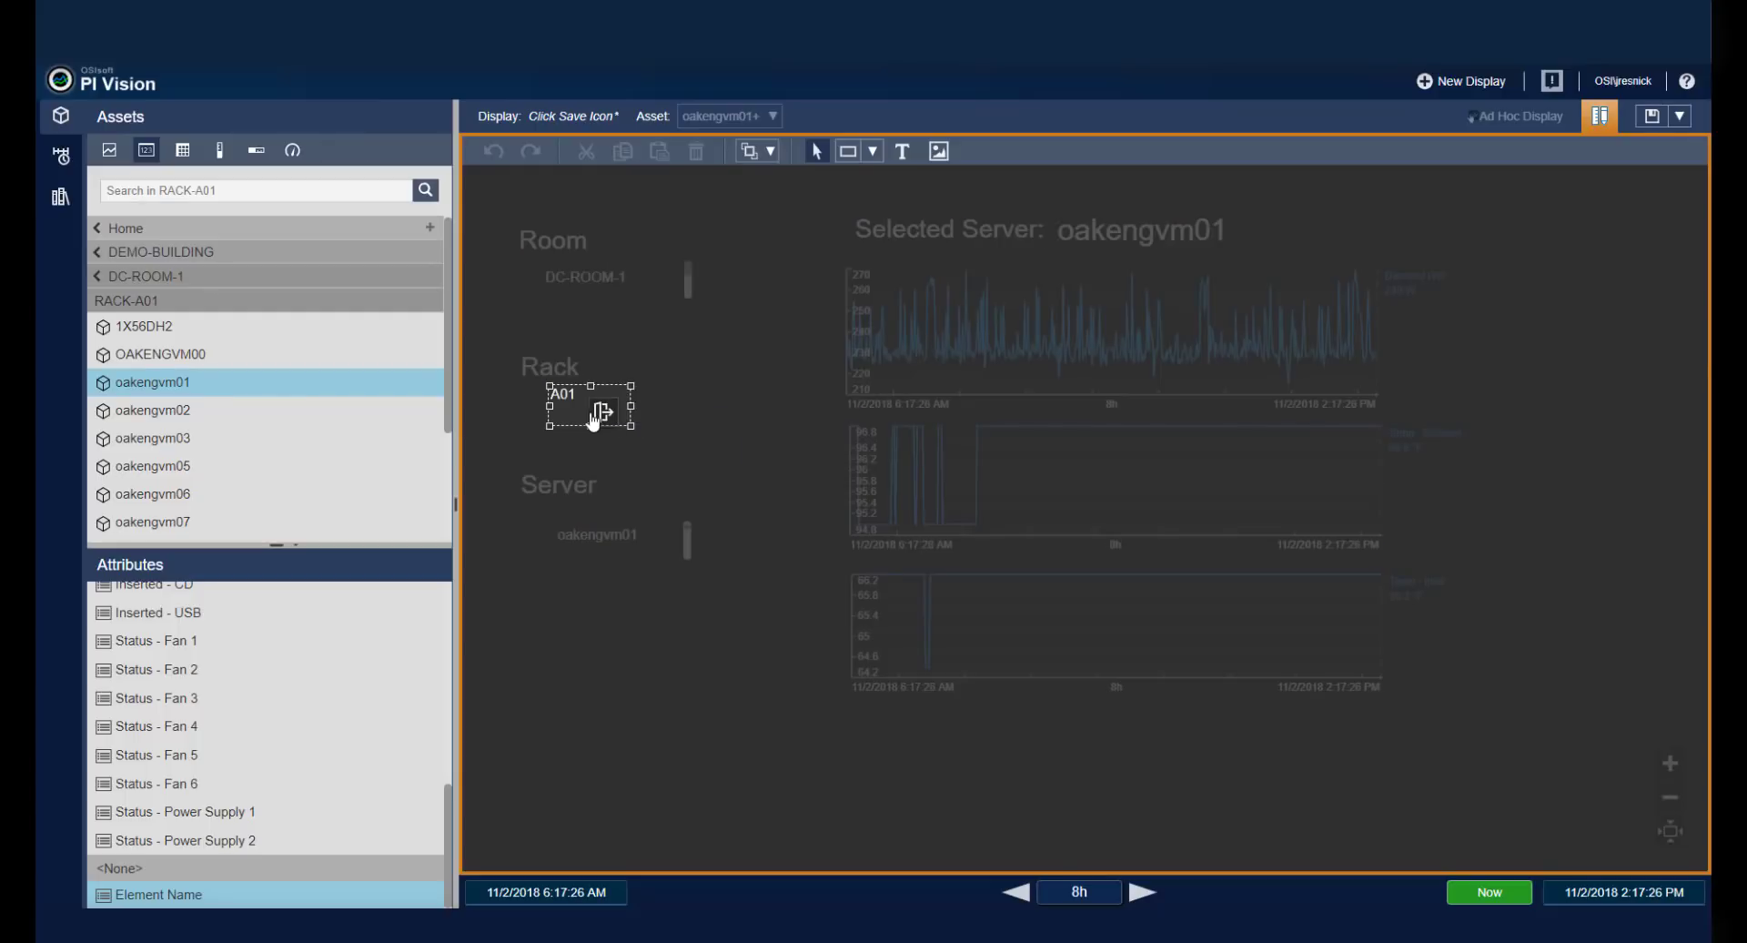
click(564, 397)
right_click(564, 397)
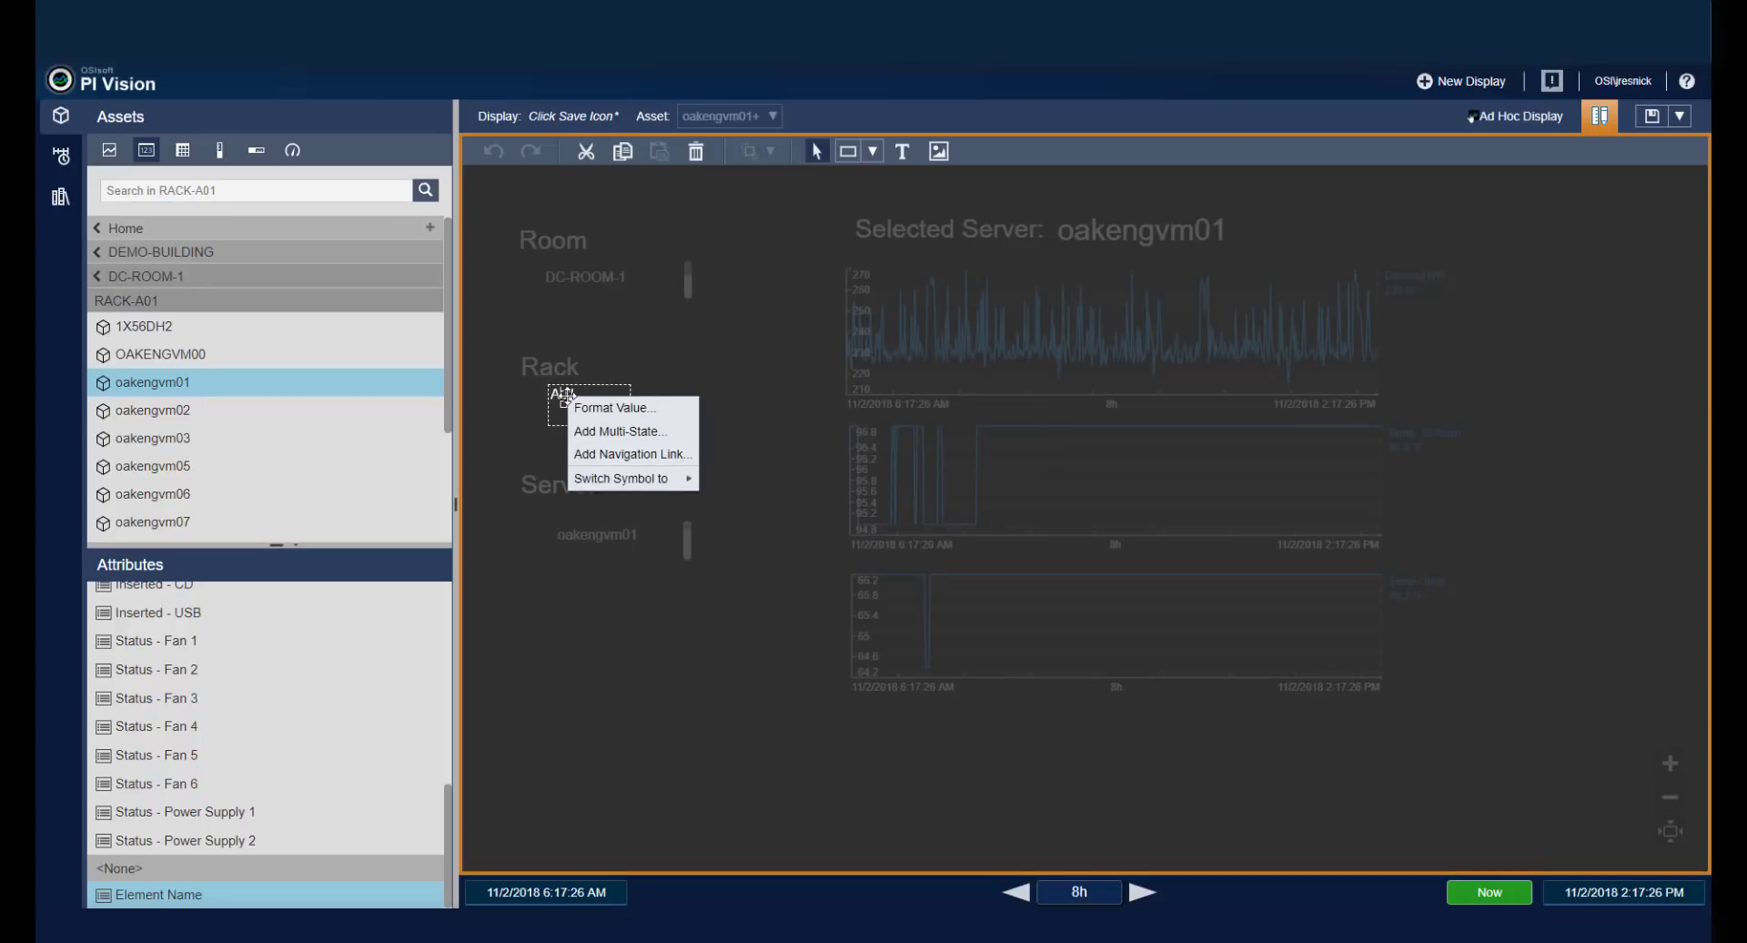
click(622, 455)
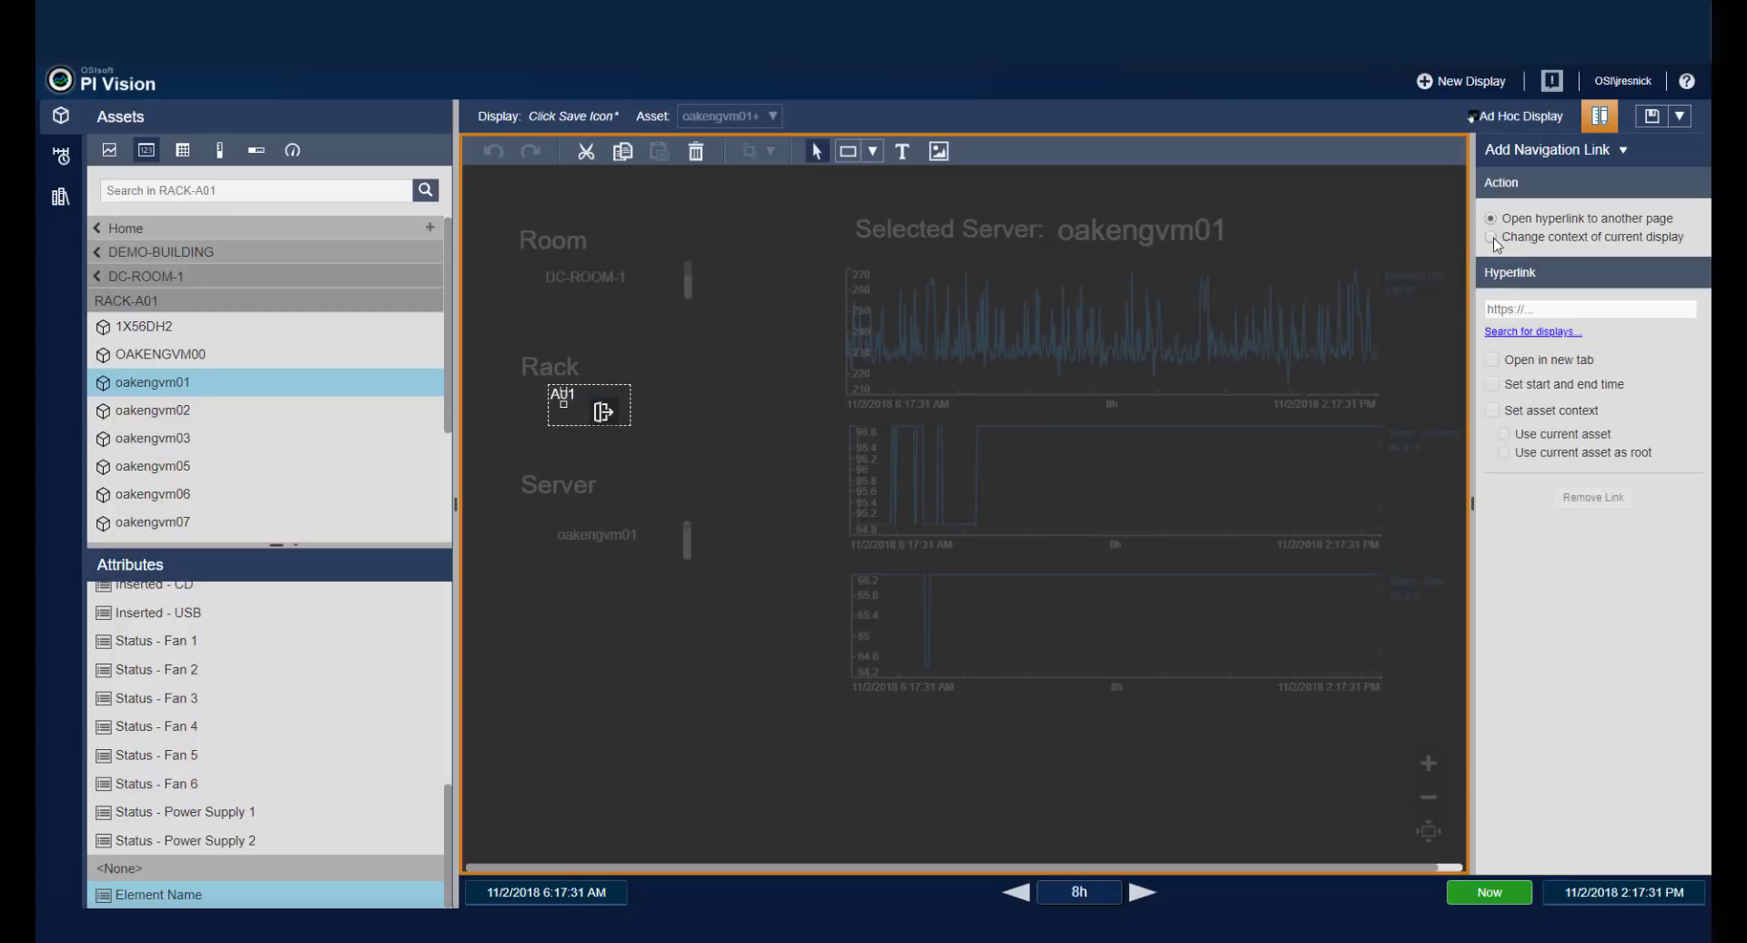
click(1493, 238)
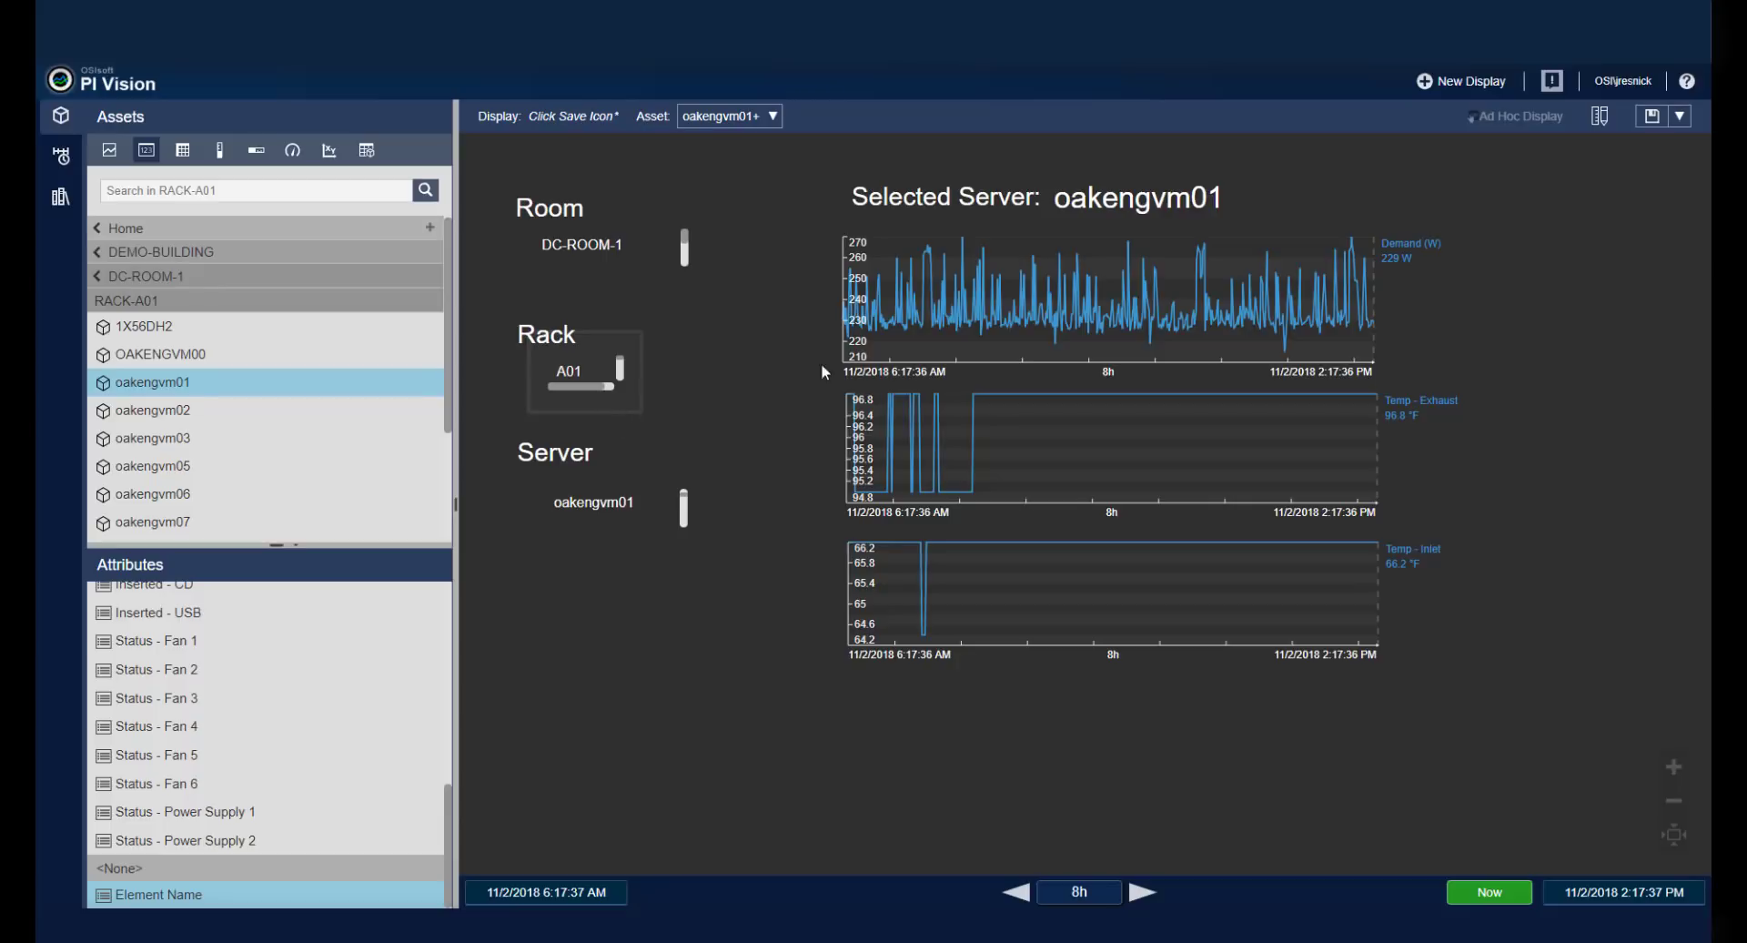
Back in edit mode, widen the Rack collection symbol and select the Server collection.
click(1600, 115)
drag(628, 424, 648, 425)
click(622, 541)
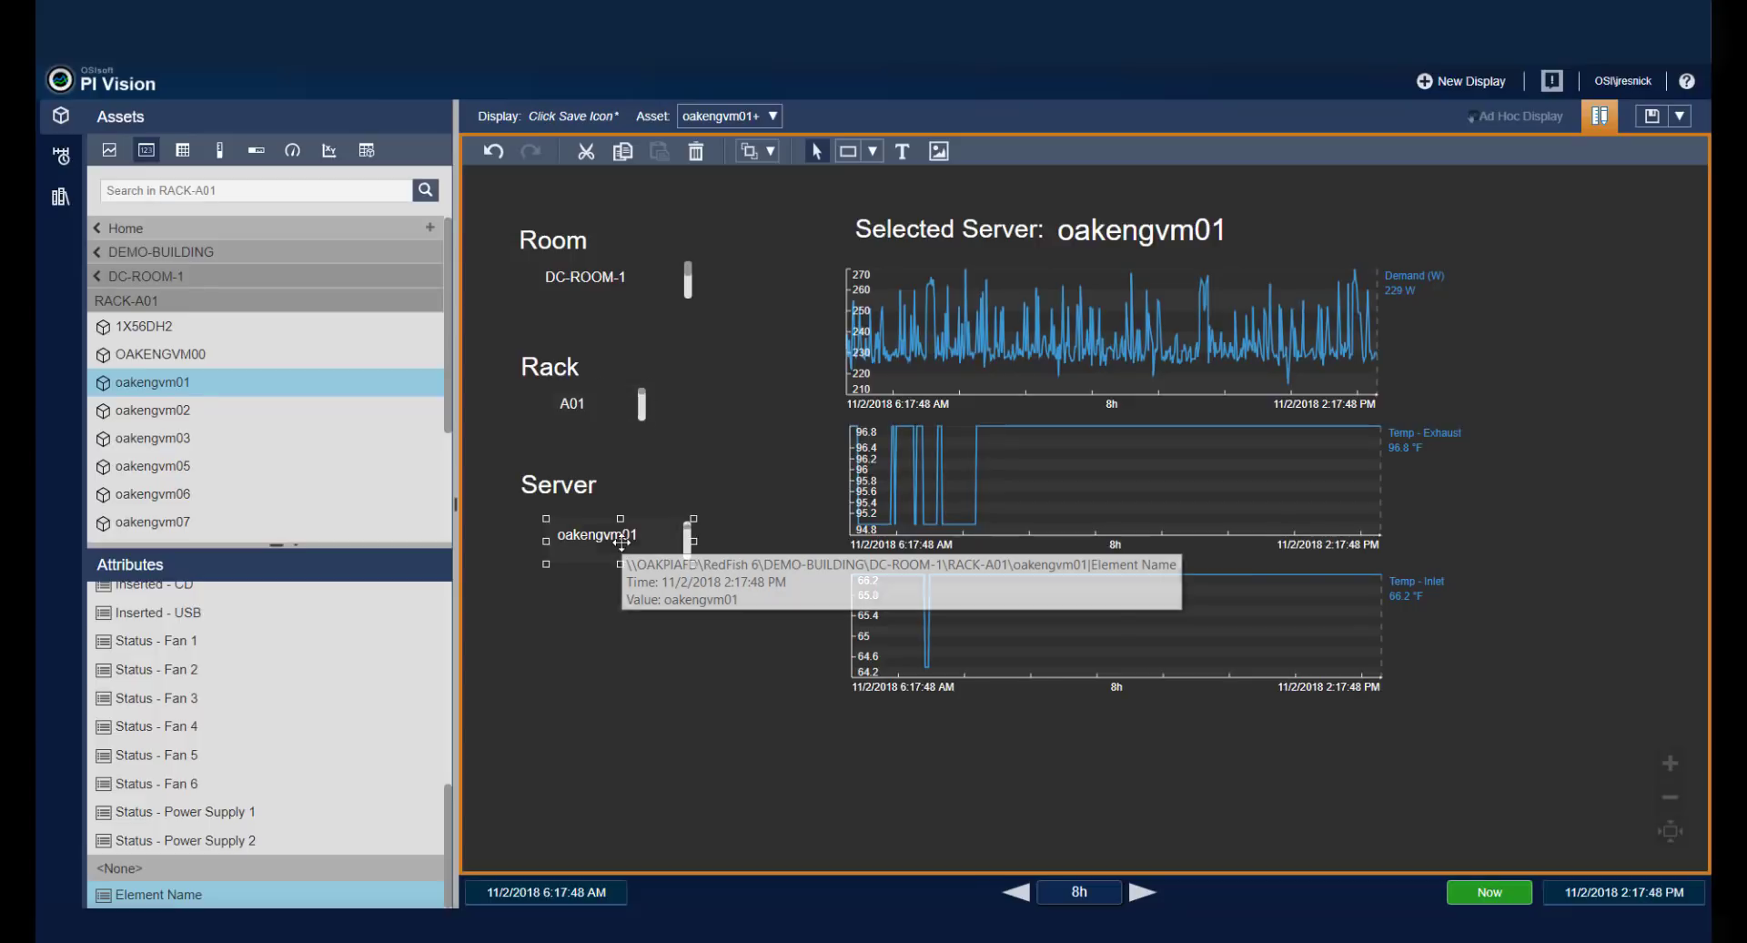
Give the Server collection's server value a navigation link that changes the current display's asset context.
right_click(617, 541)
click(637, 554)
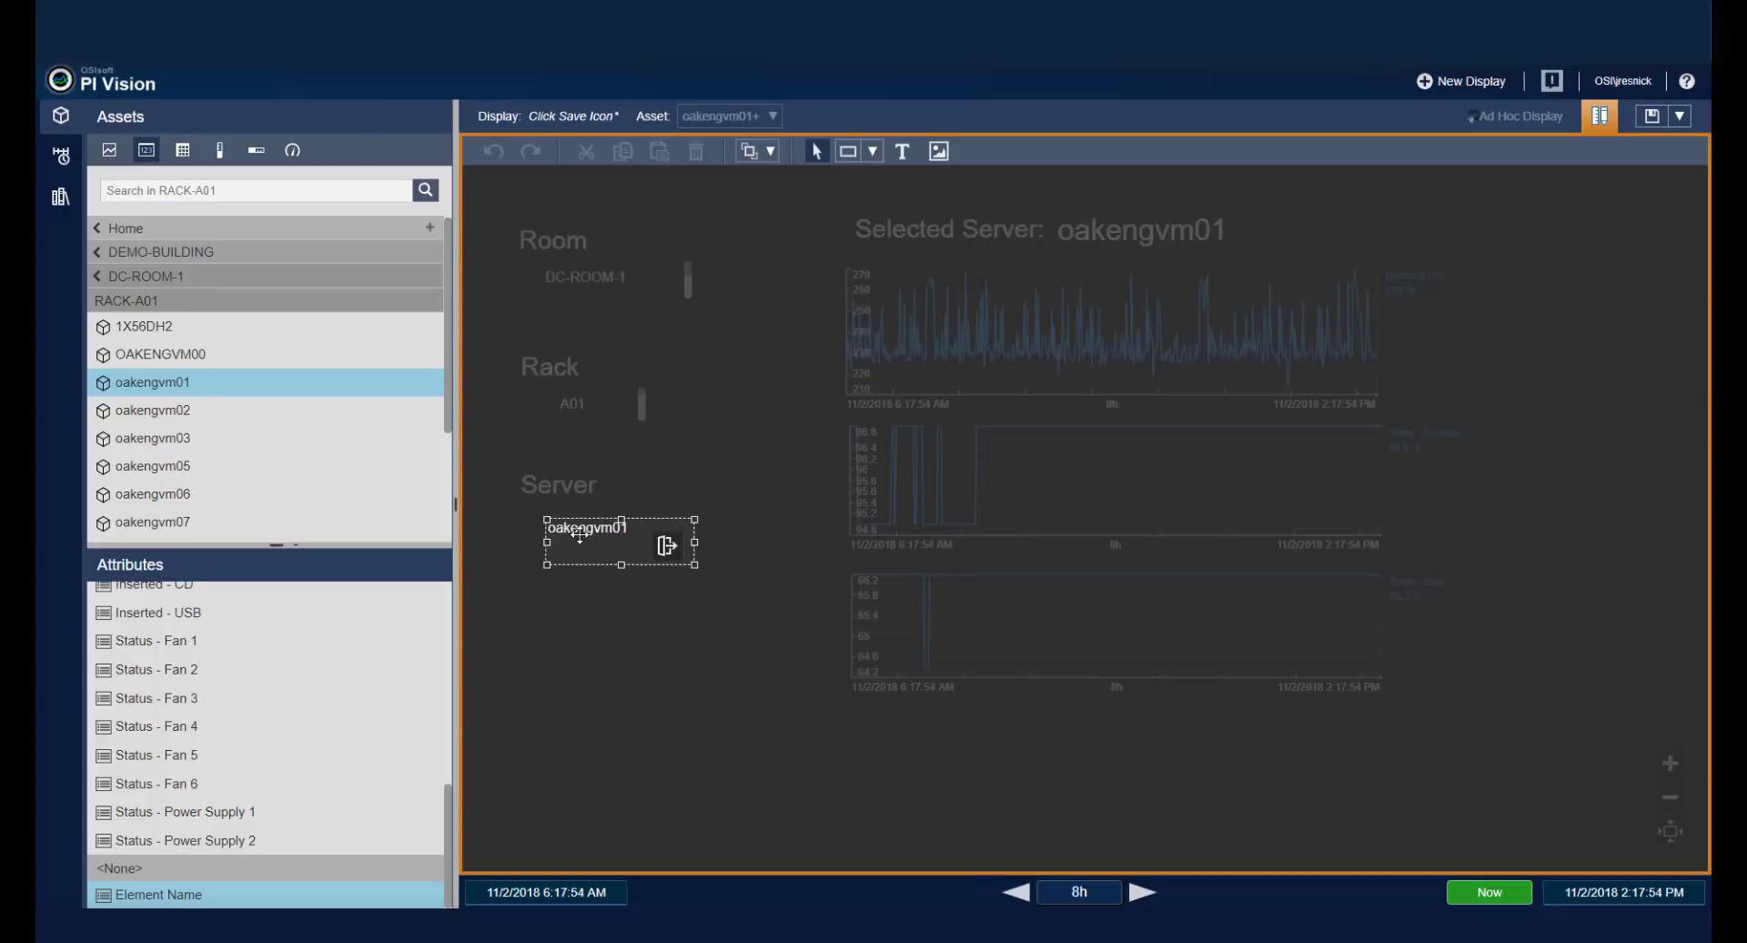
click(580, 531)
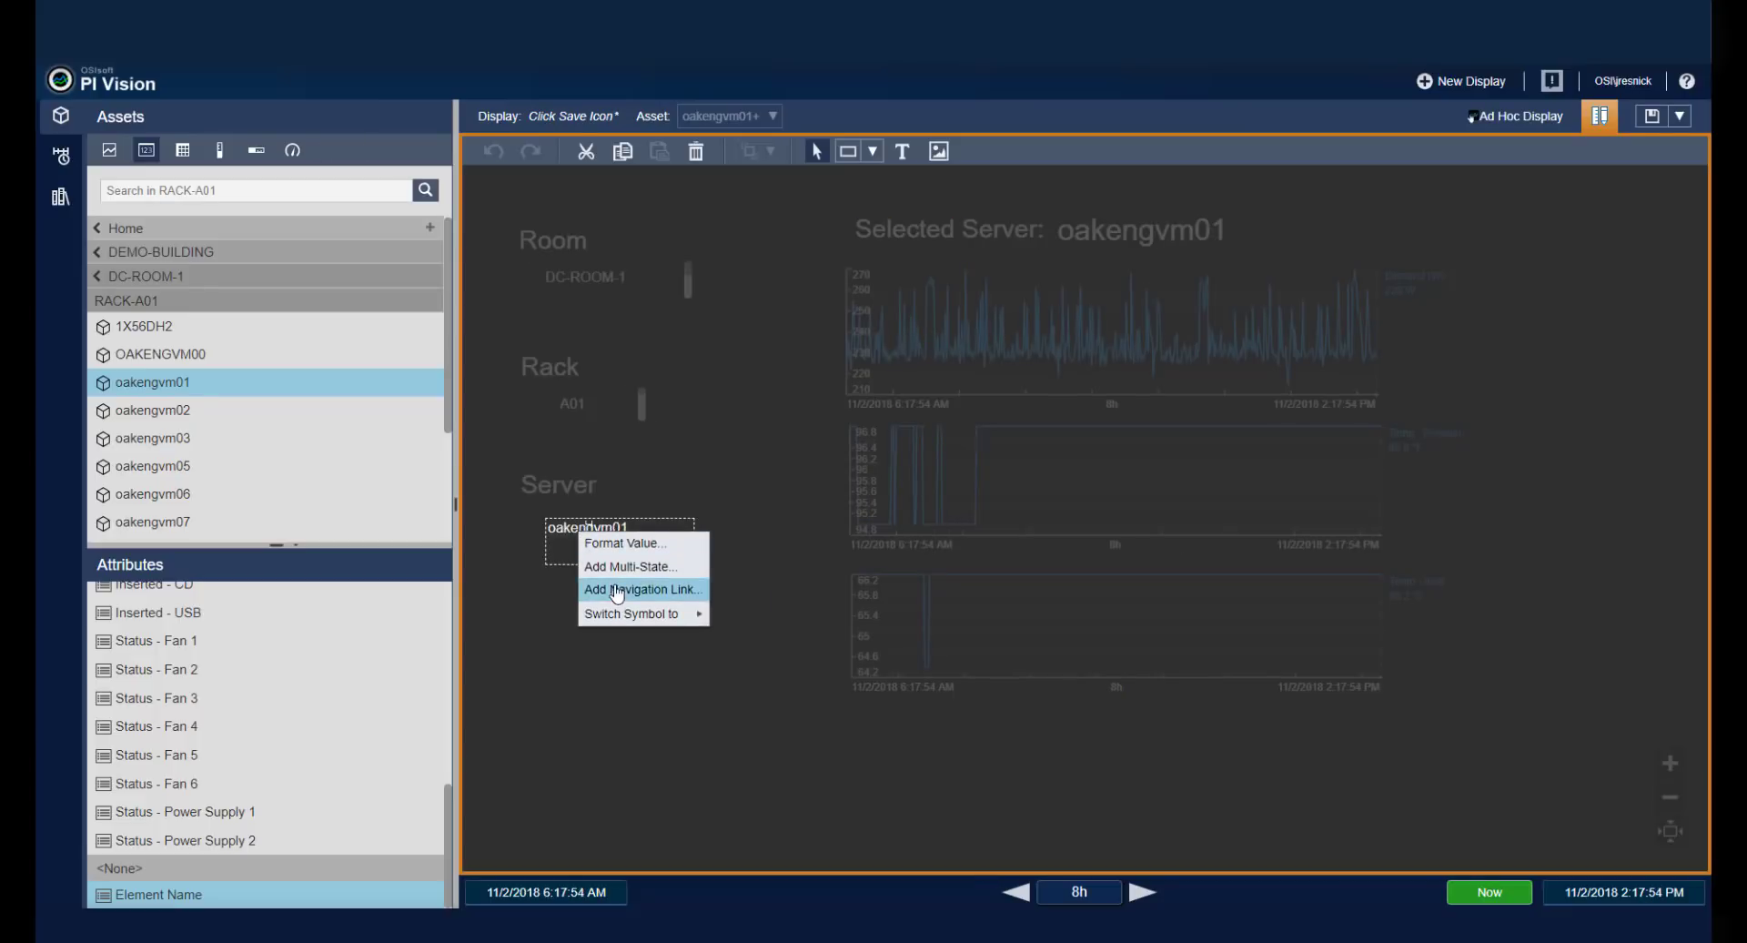
click(628, 593)
click(1490, 238)
click(1491, 293)
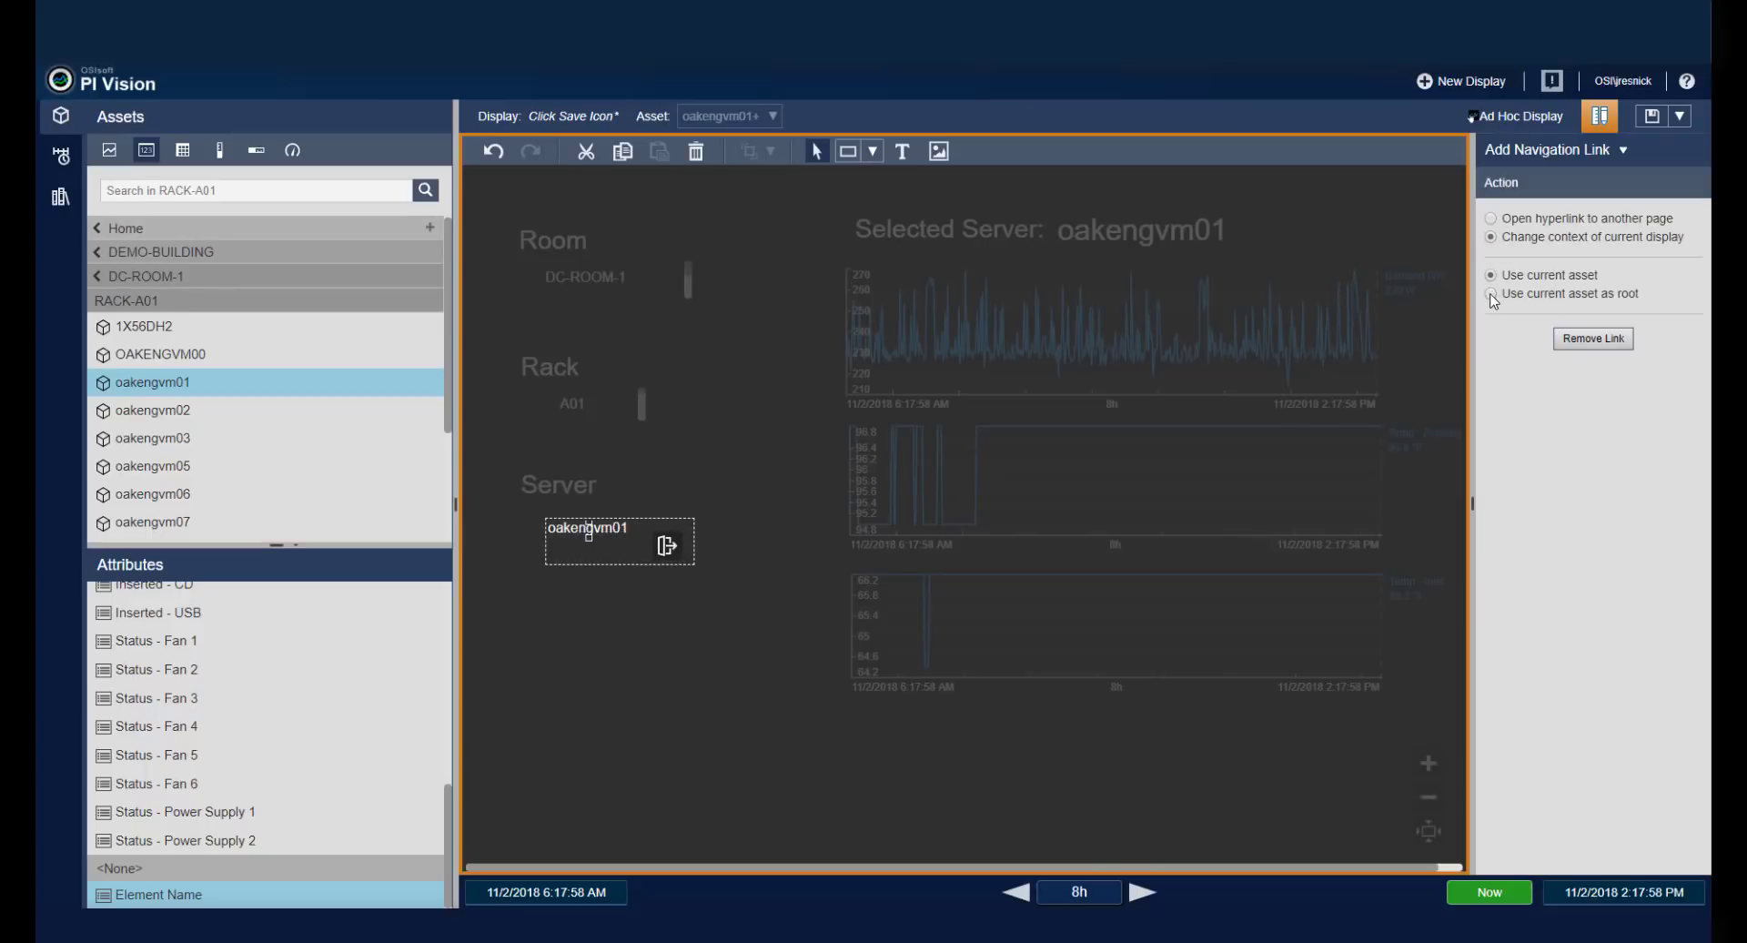
click(747, 541)
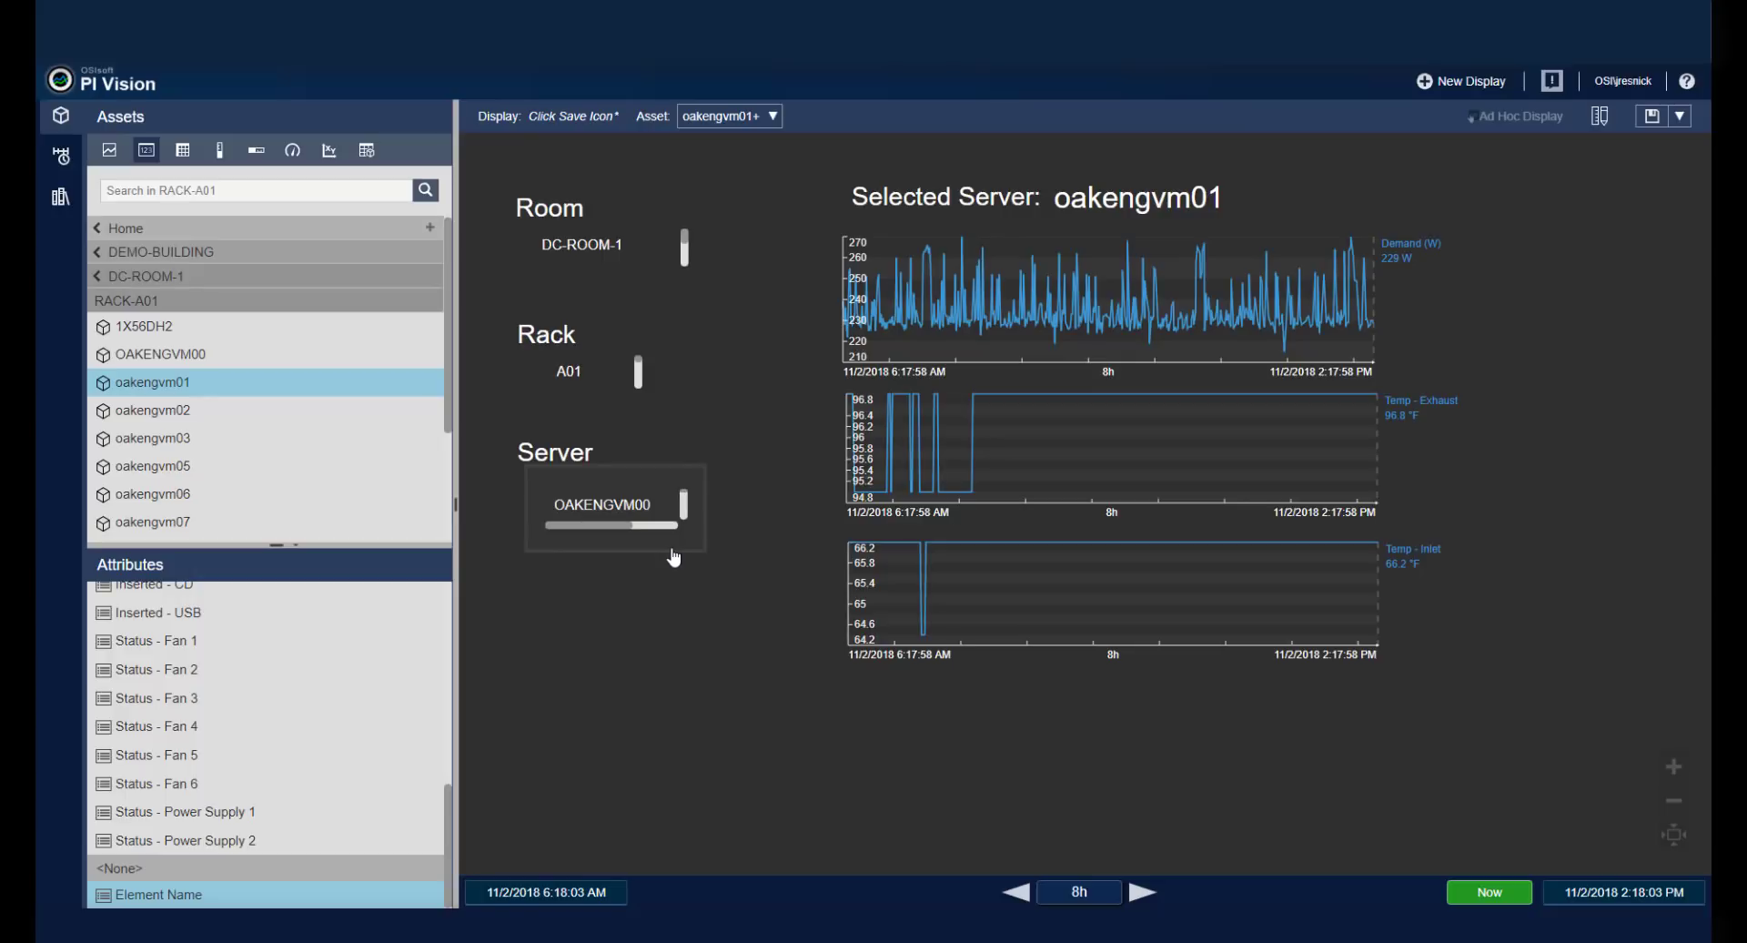
Return to edit mode and select, then deselect, the Server collection symbol.
click(1600, 116)
click(728, 557)
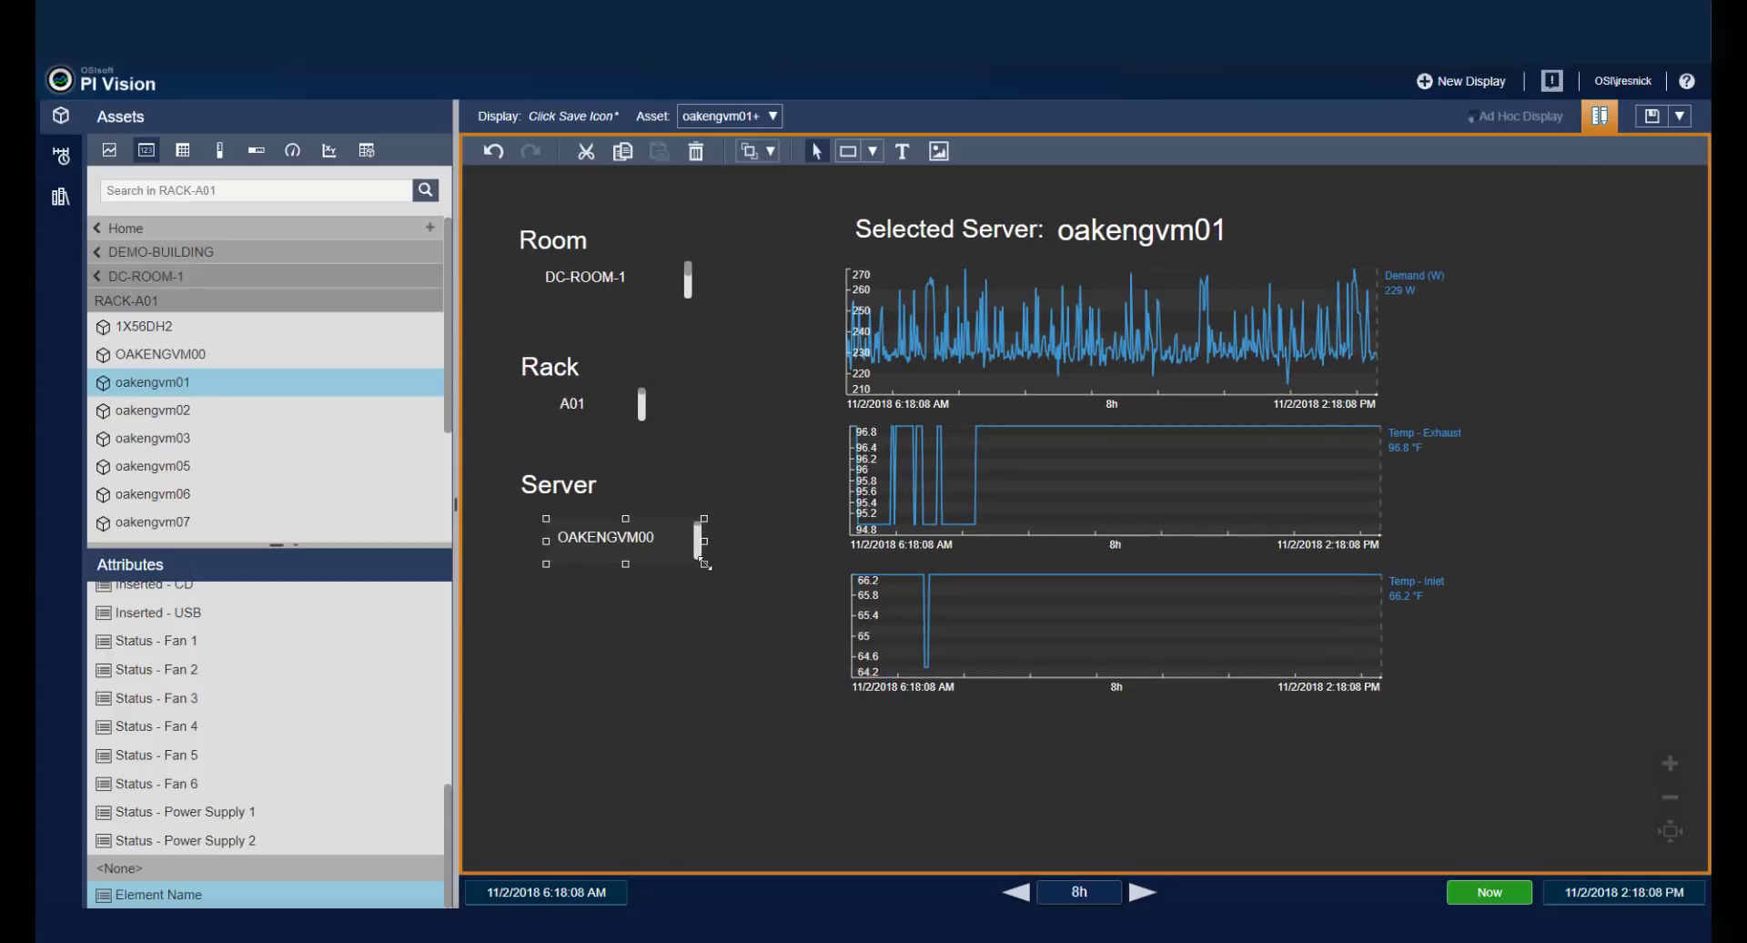
click(770, 562)
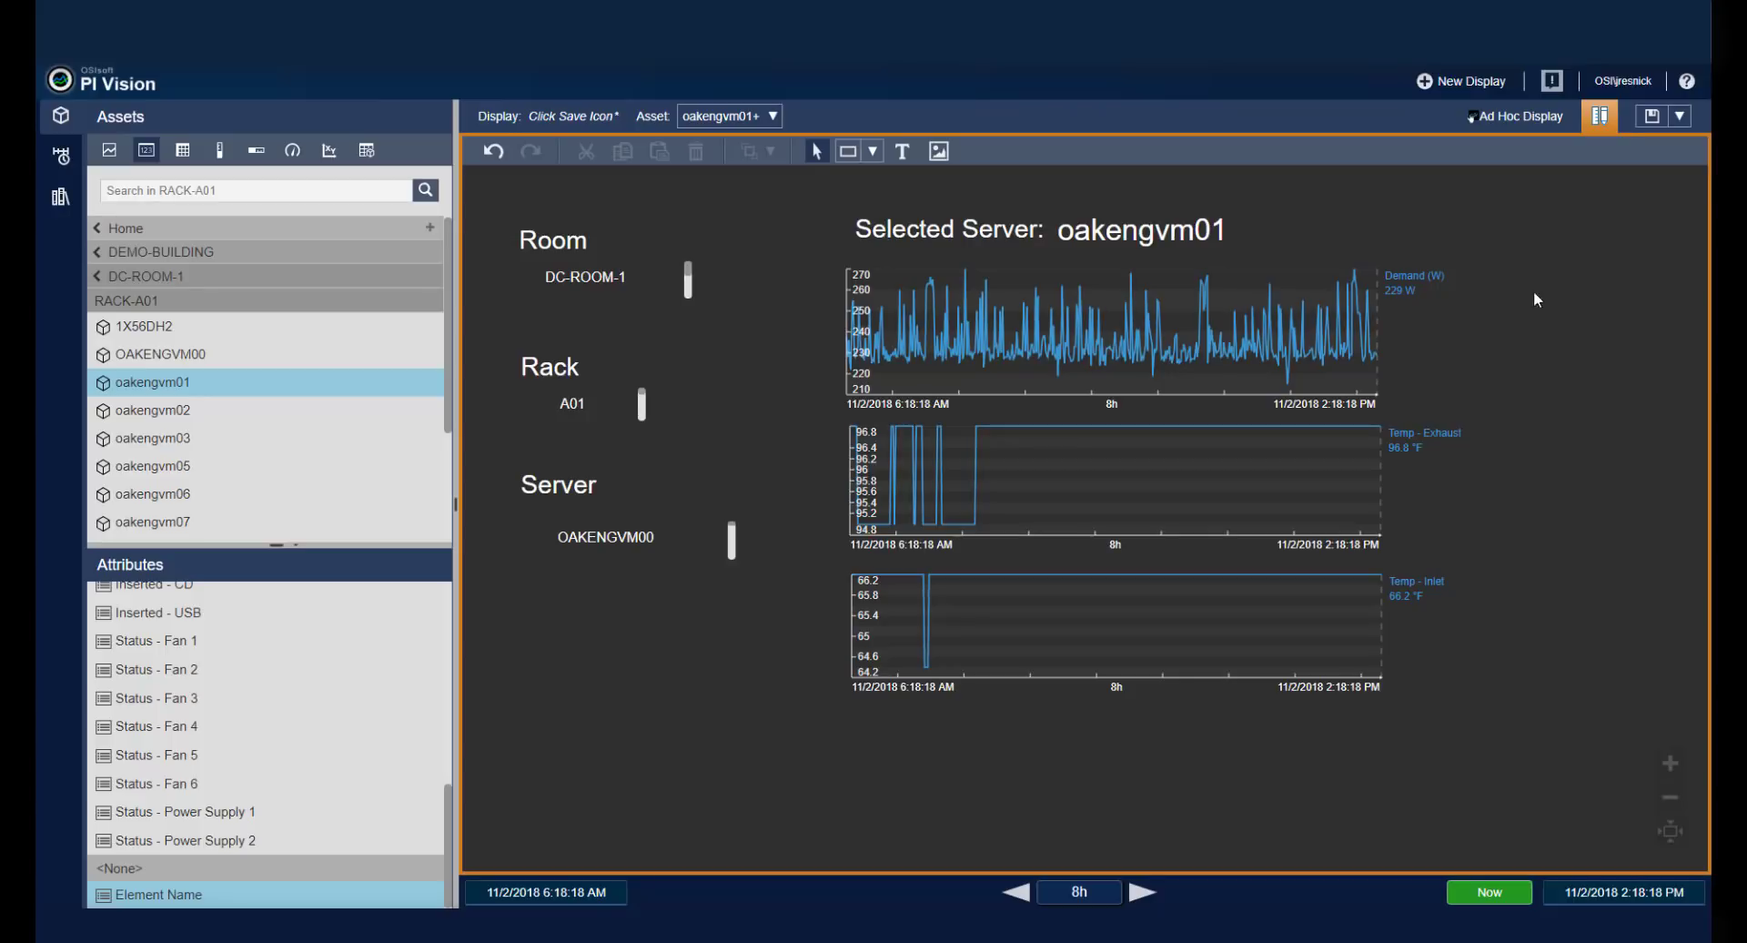
In run mode, choose room DC-ROOM-1, rack A04, then server PHLENGVM20 from the collections.
click(1601, 116)
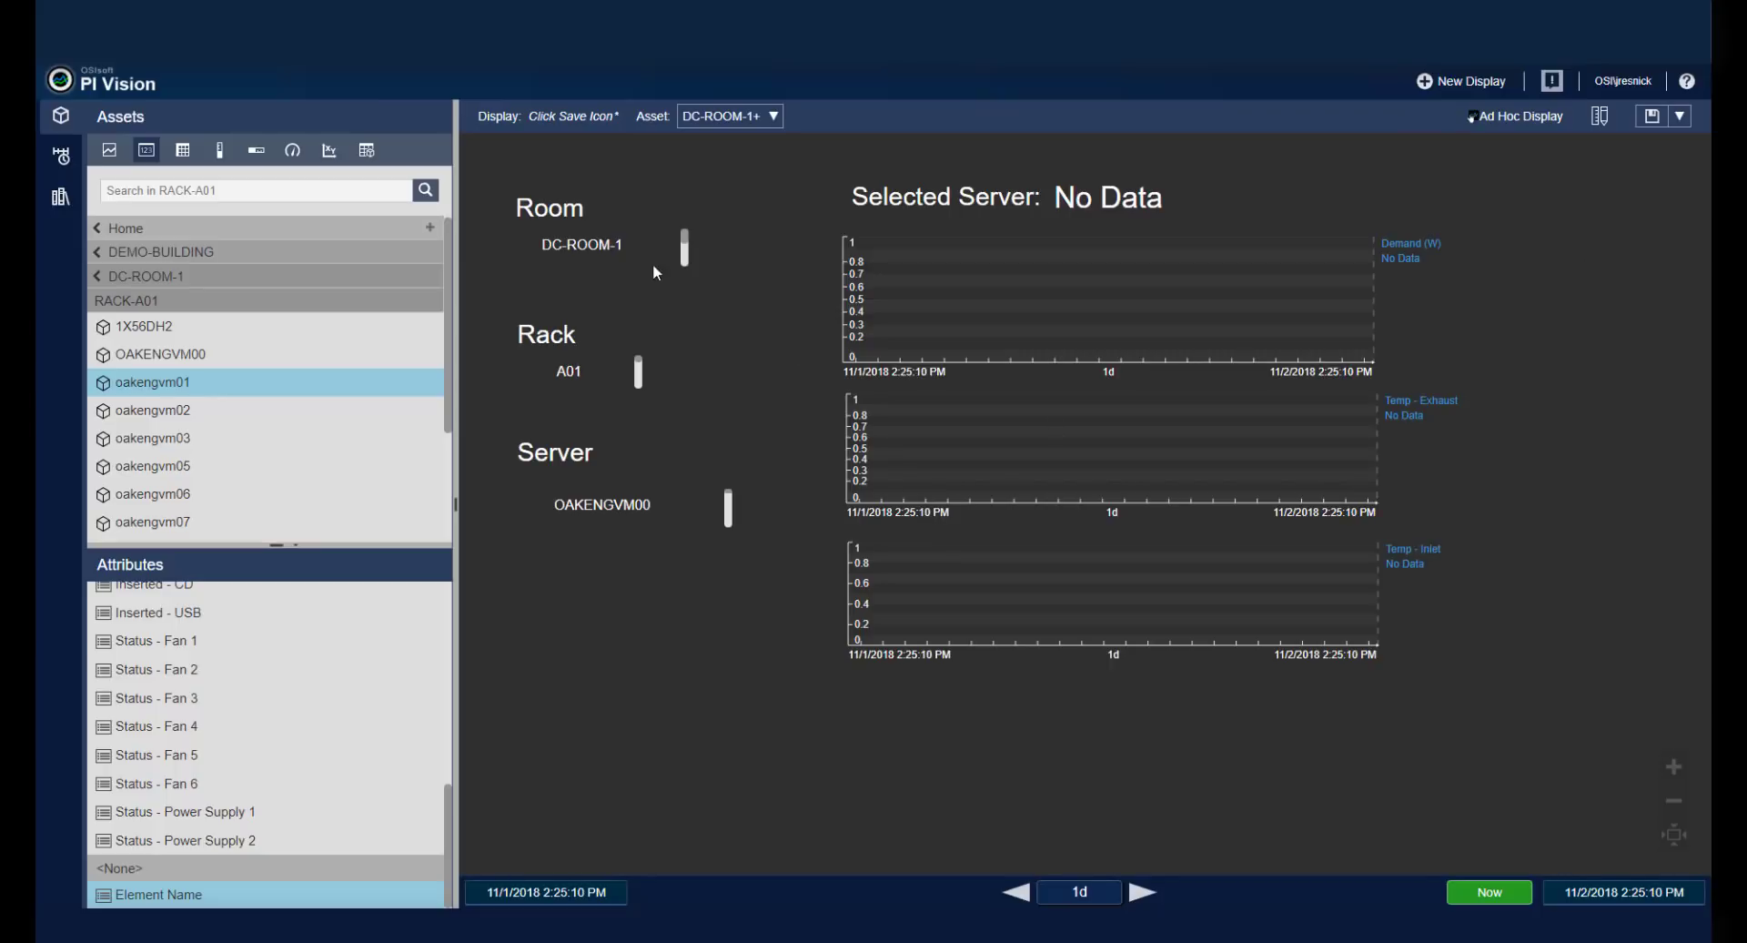
click(604, 248)
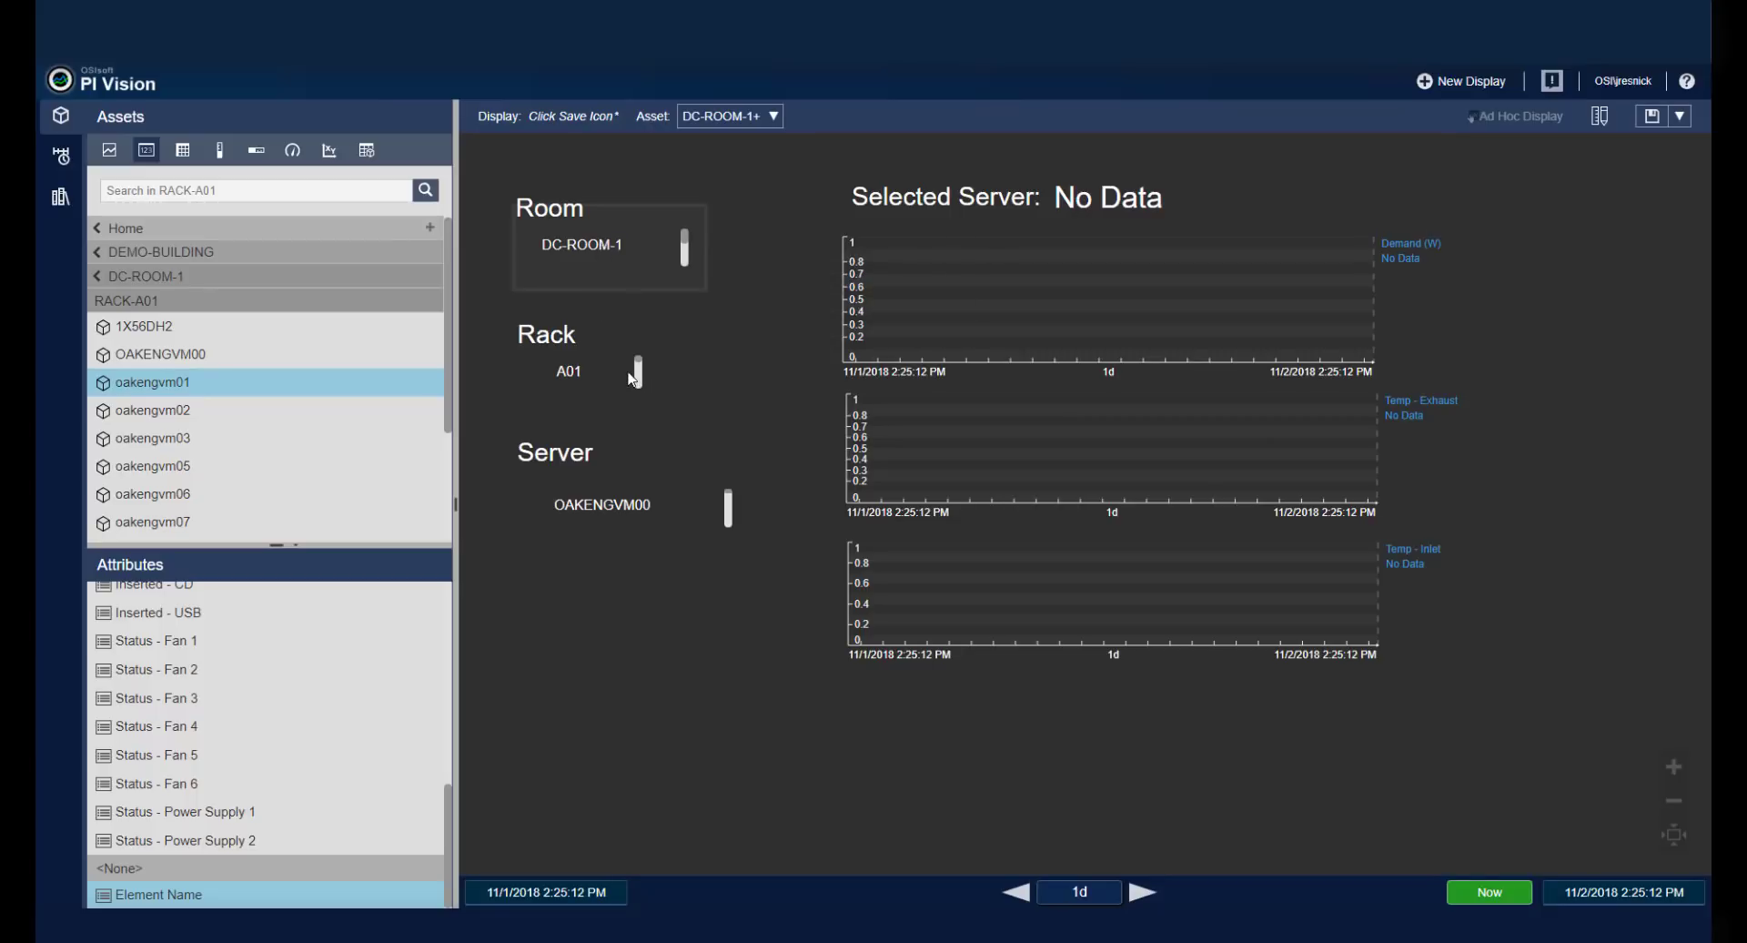
scroll(601, 359, down, 3)
click(574, 389)
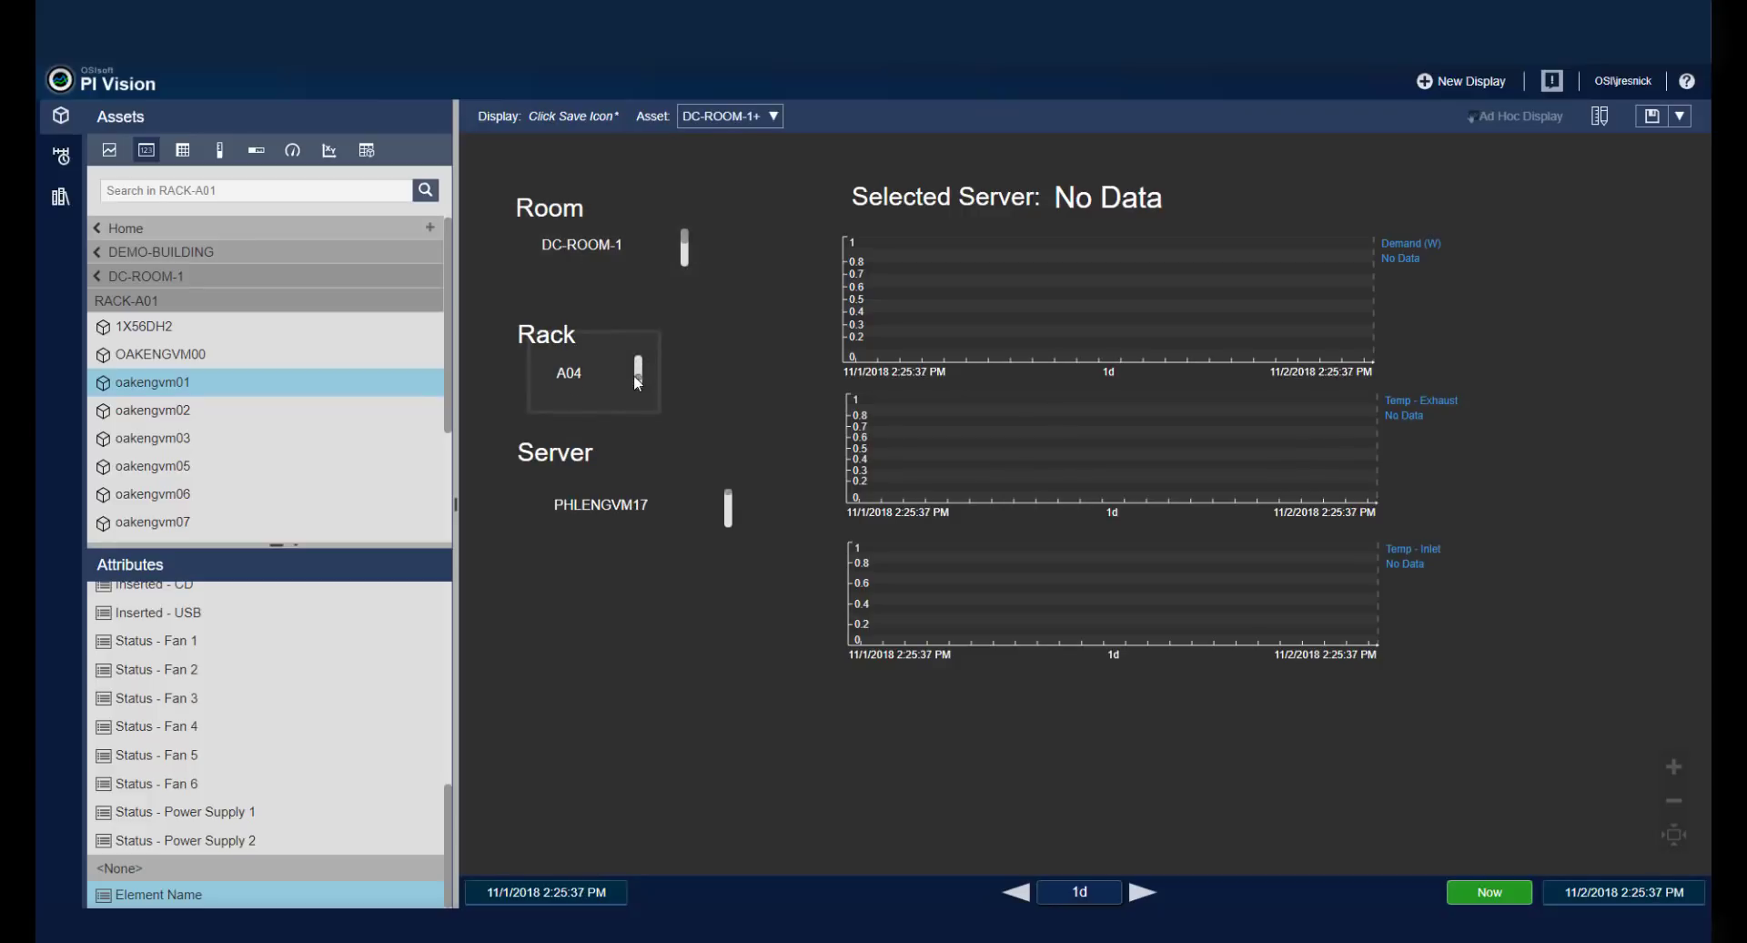
scroll(655, 499, down, 3)
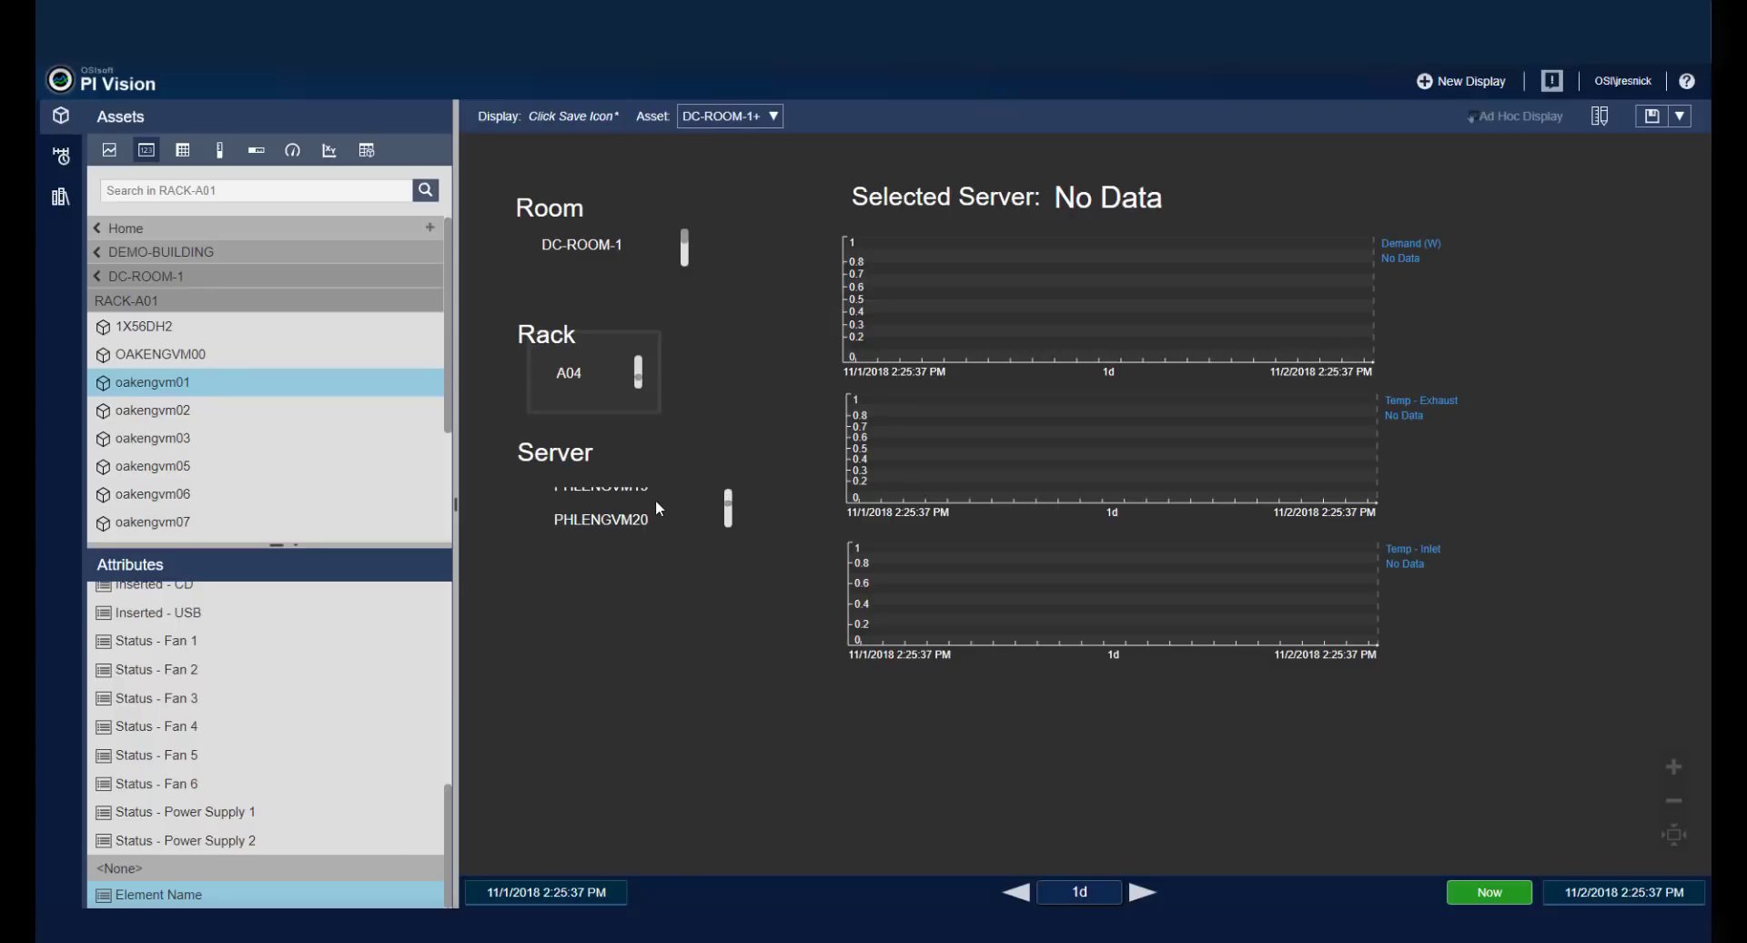
click(597, 517)
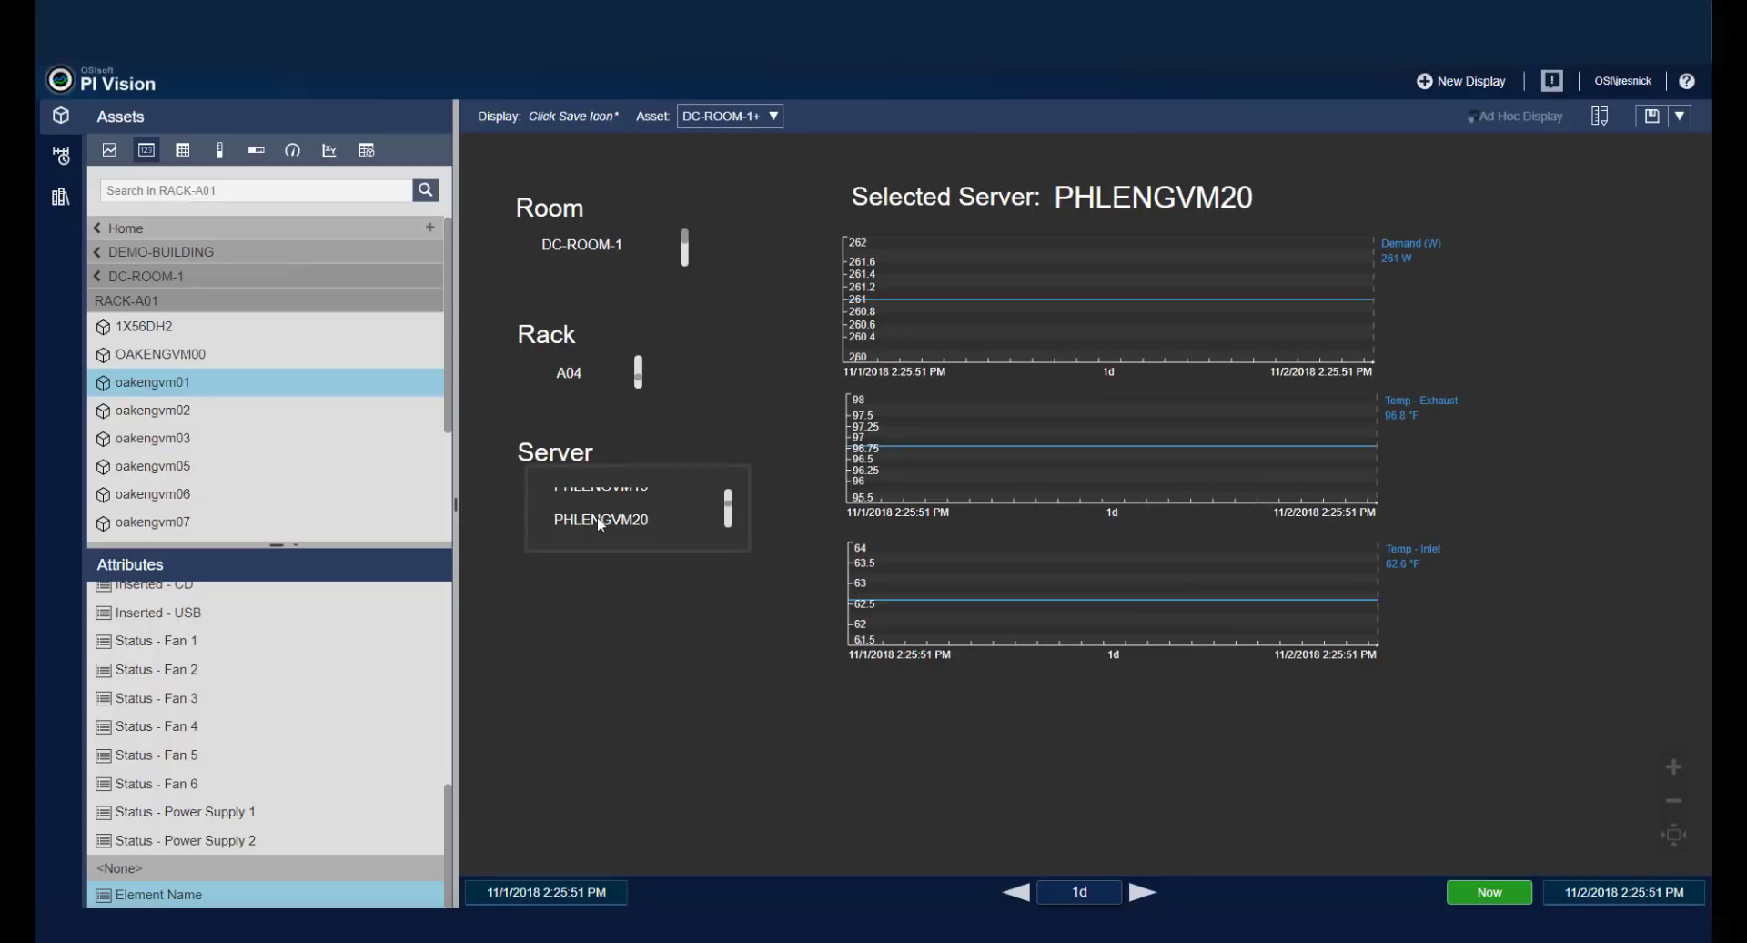
scroll(672, 511, up, 3)
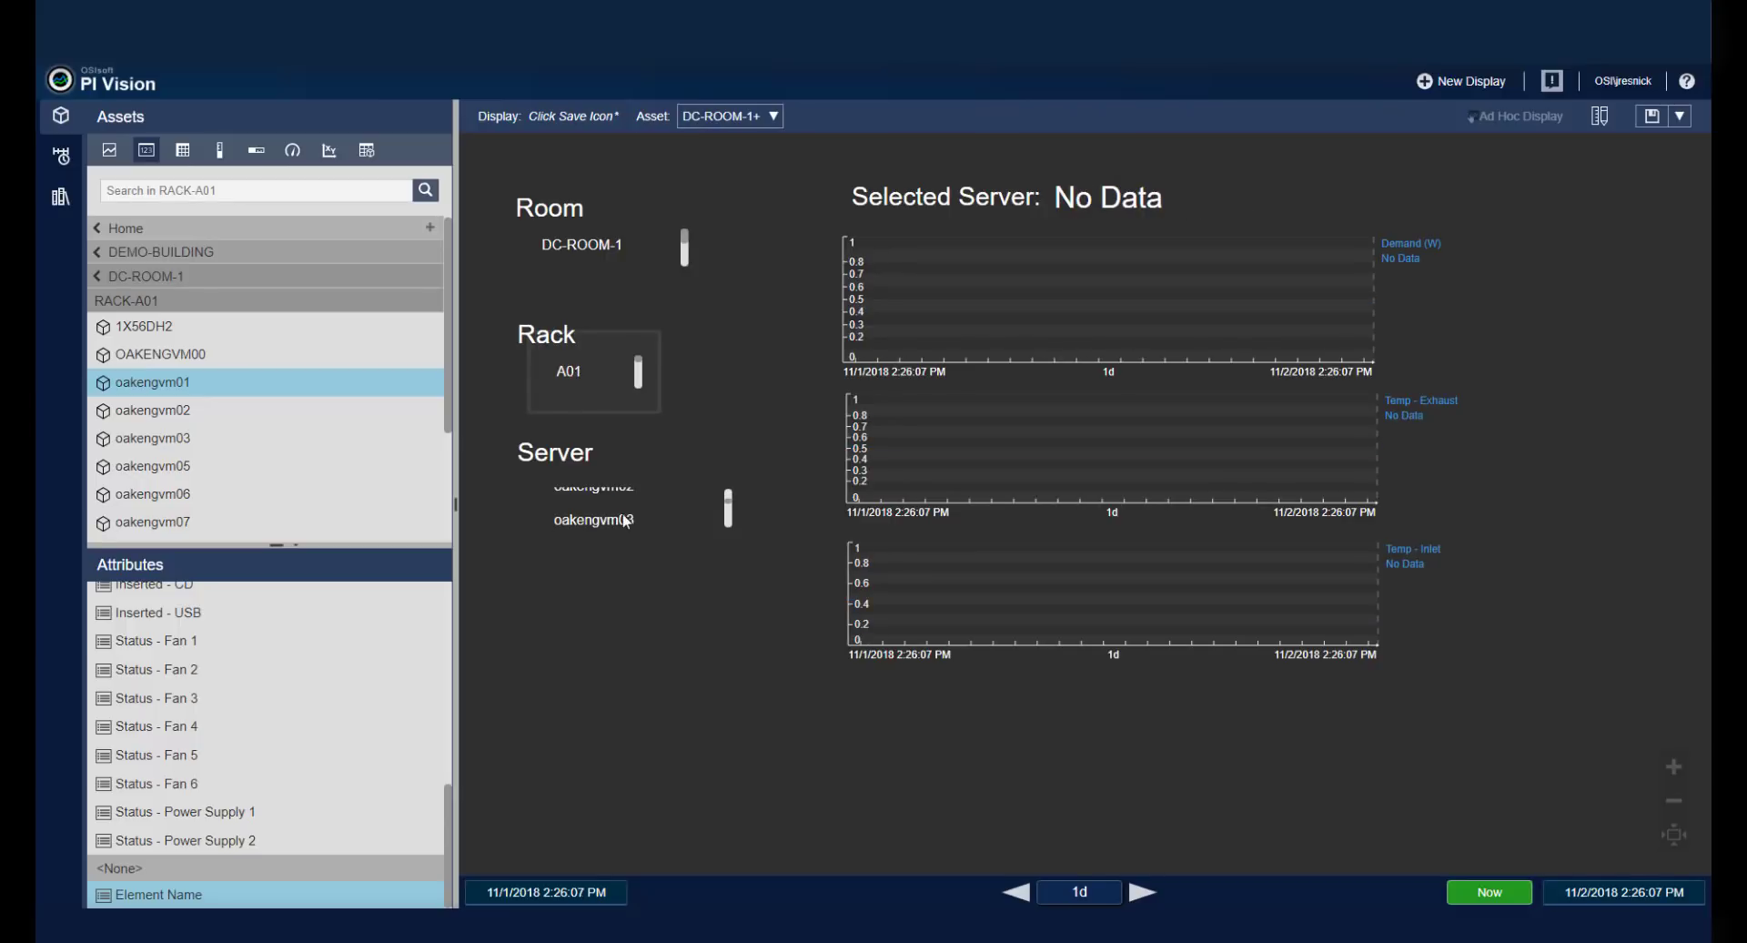
Bring up server oakengvm03's trends: about 250 W demand, 91.4 °F exhaust, 71.6 °F inlet.
mouse_move(617, 524)
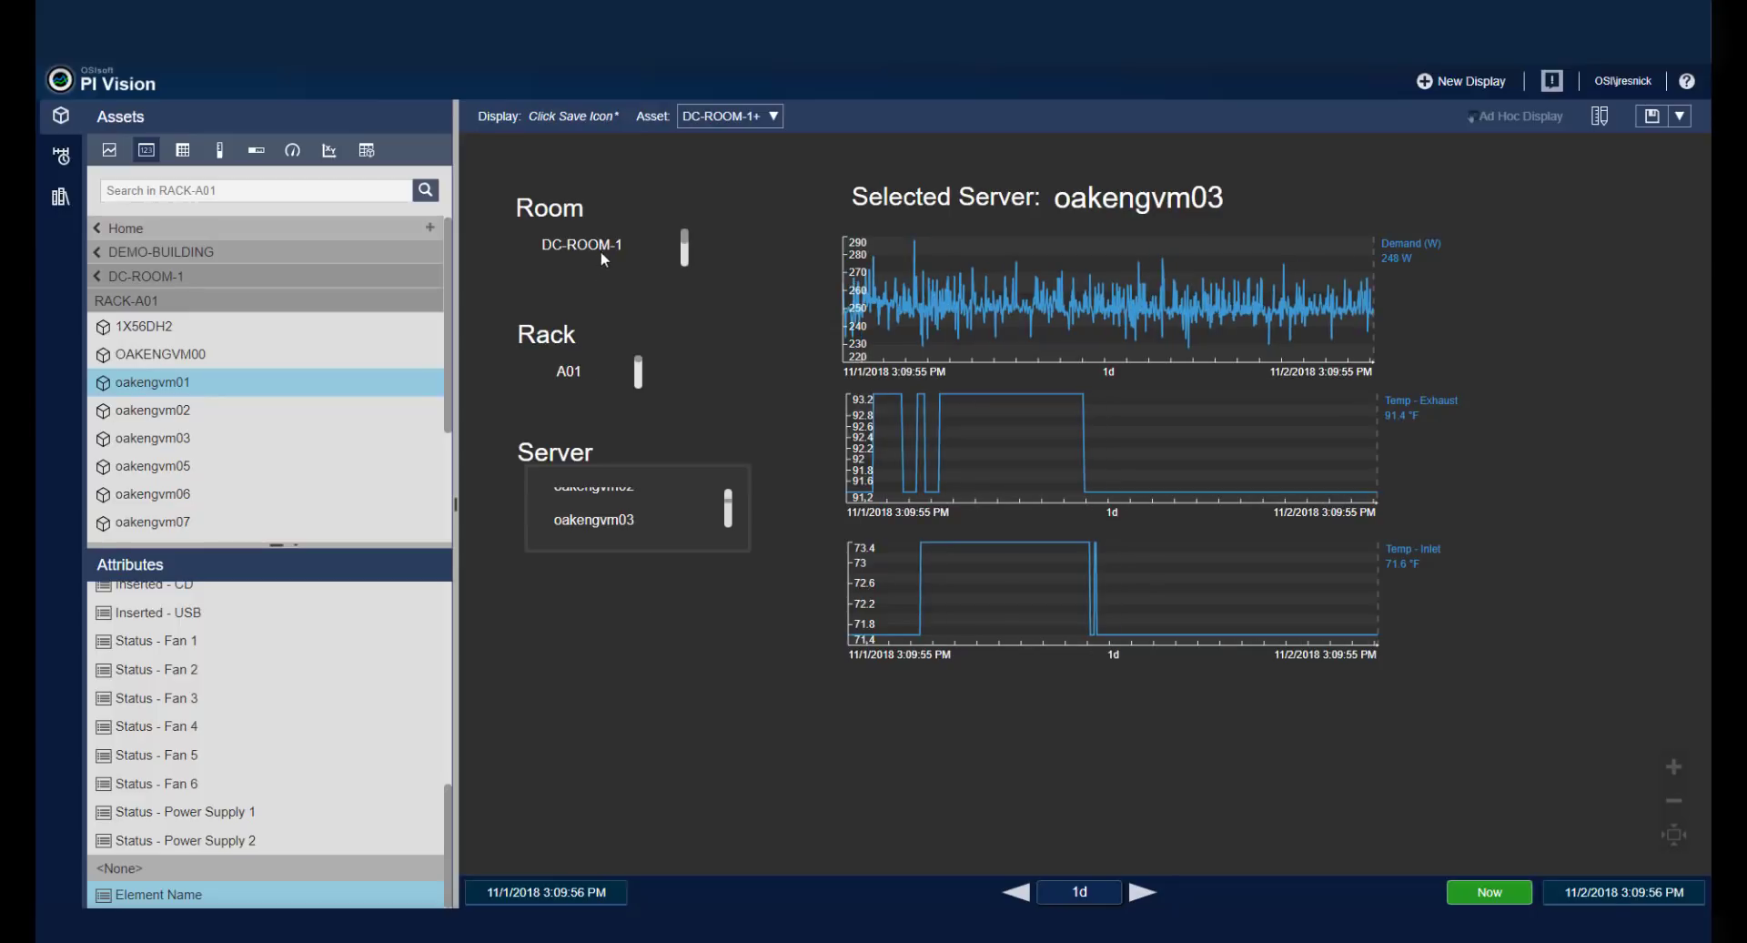
Choose room DC-ROOM-3, rack C04 and server PHLENGVM20 to show 261 W demand.
scroll(603, 246, down, 2)
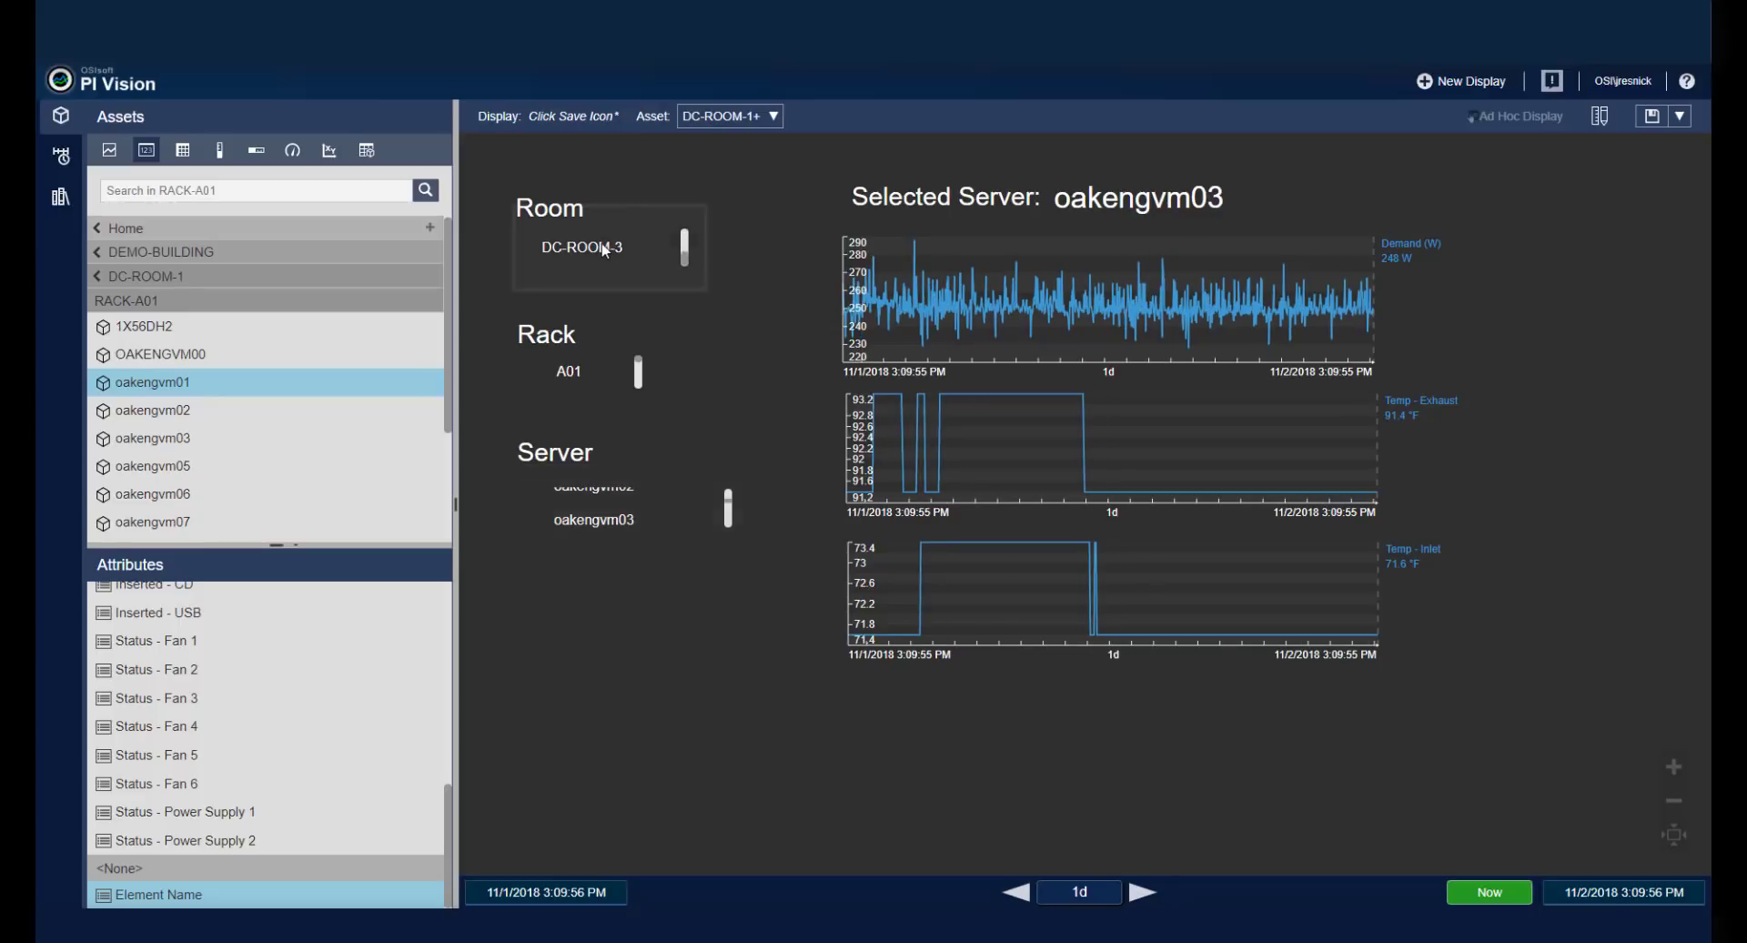
click(602, 243)
scroll(599, 368, down, 2)
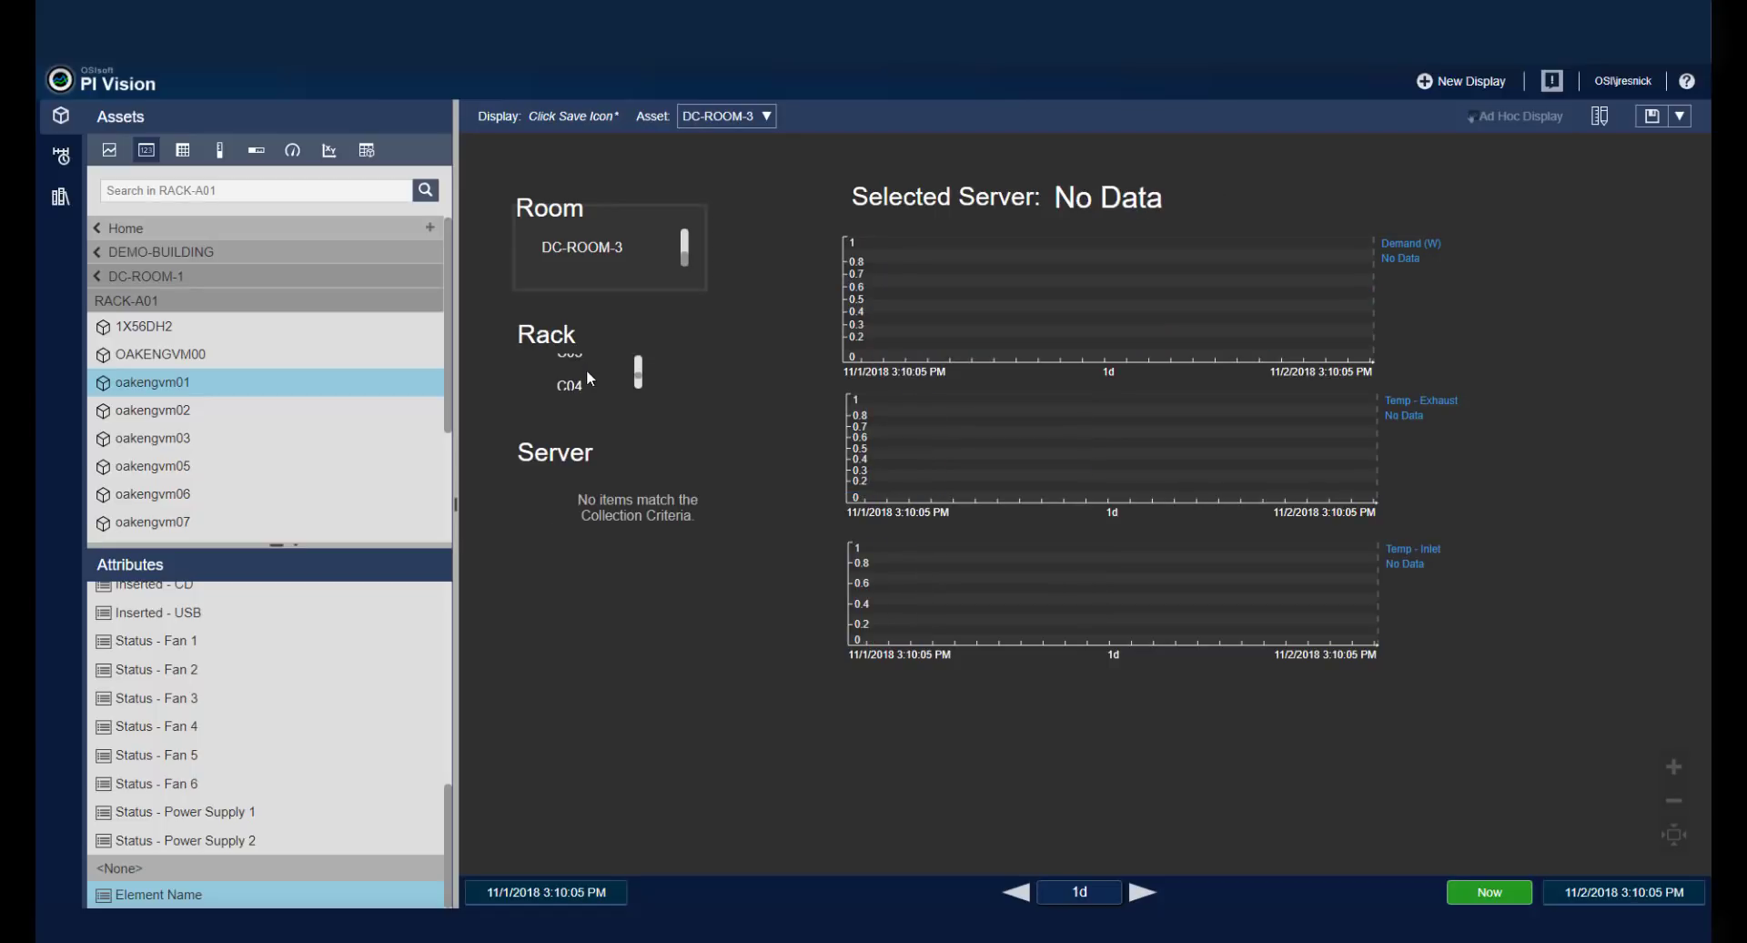
click(570, 385)
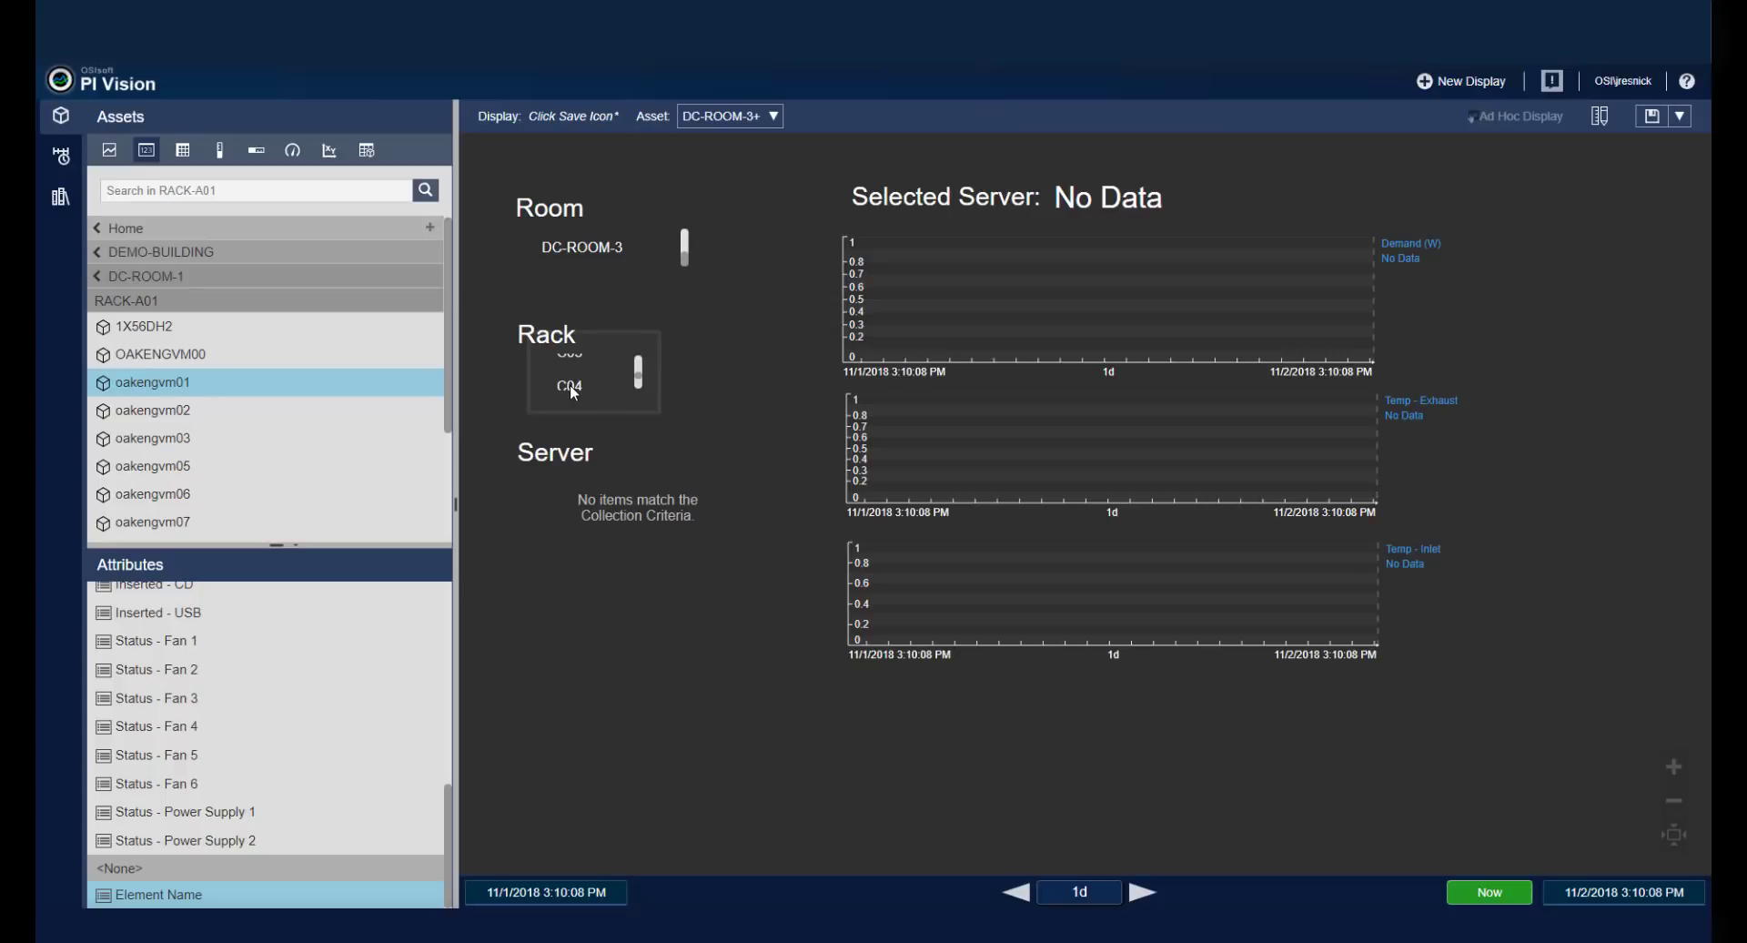
scroll(626, 499, down, 3)
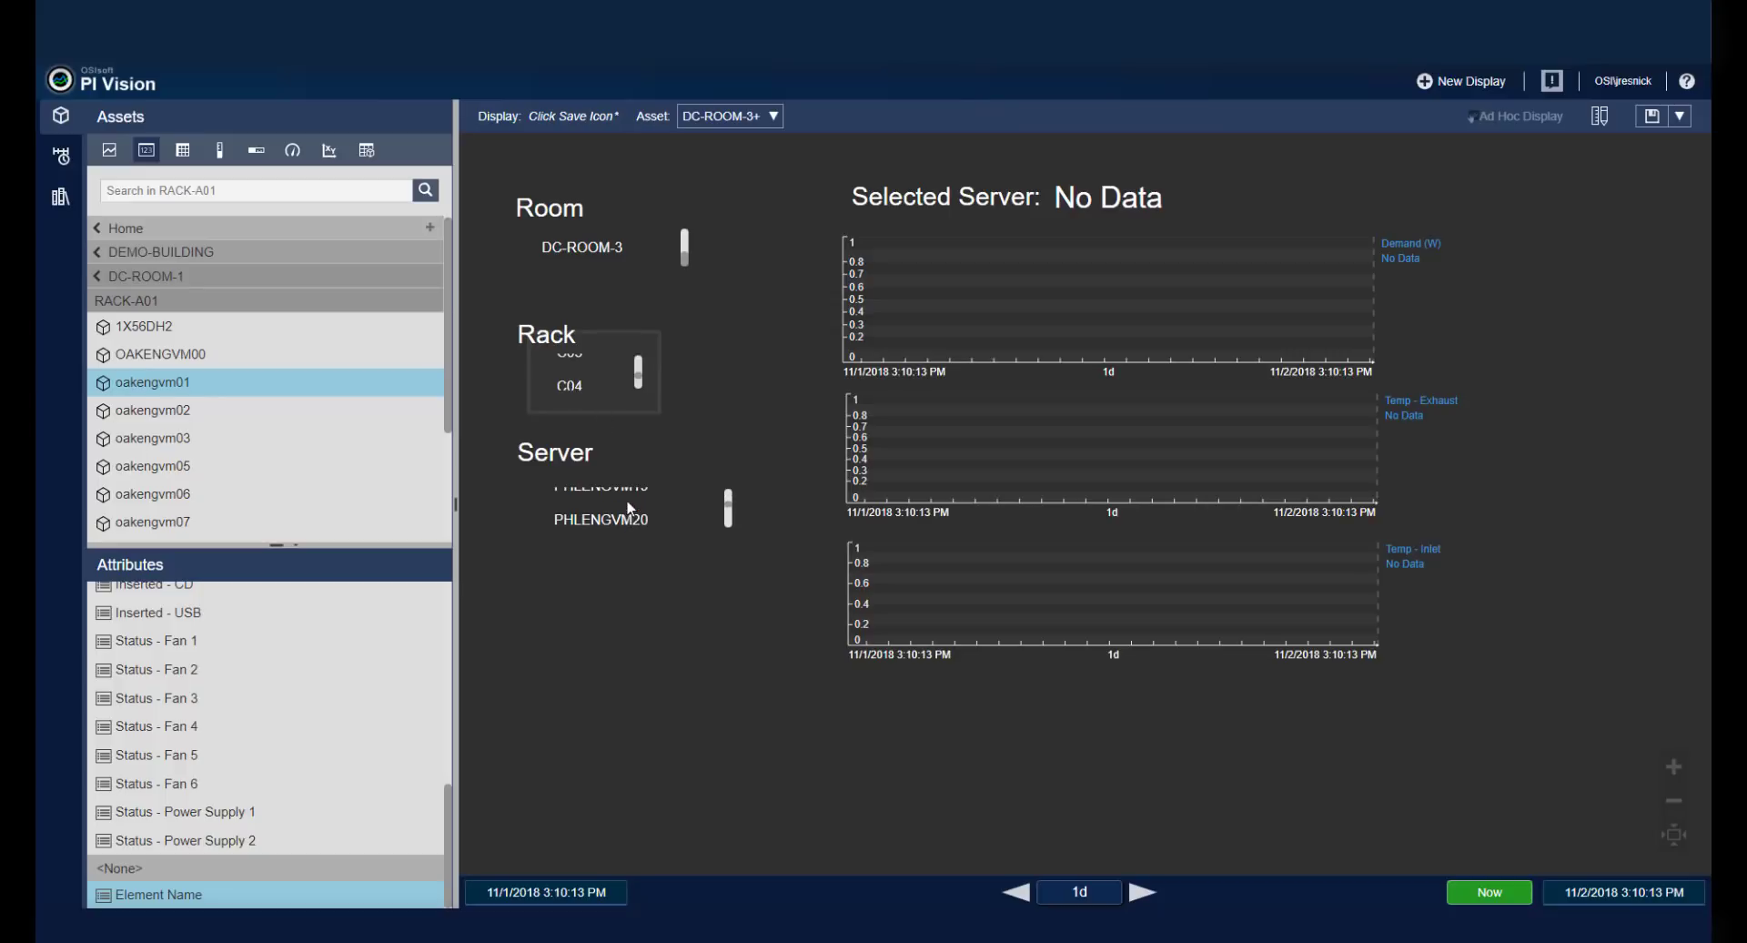
click(630, 521)
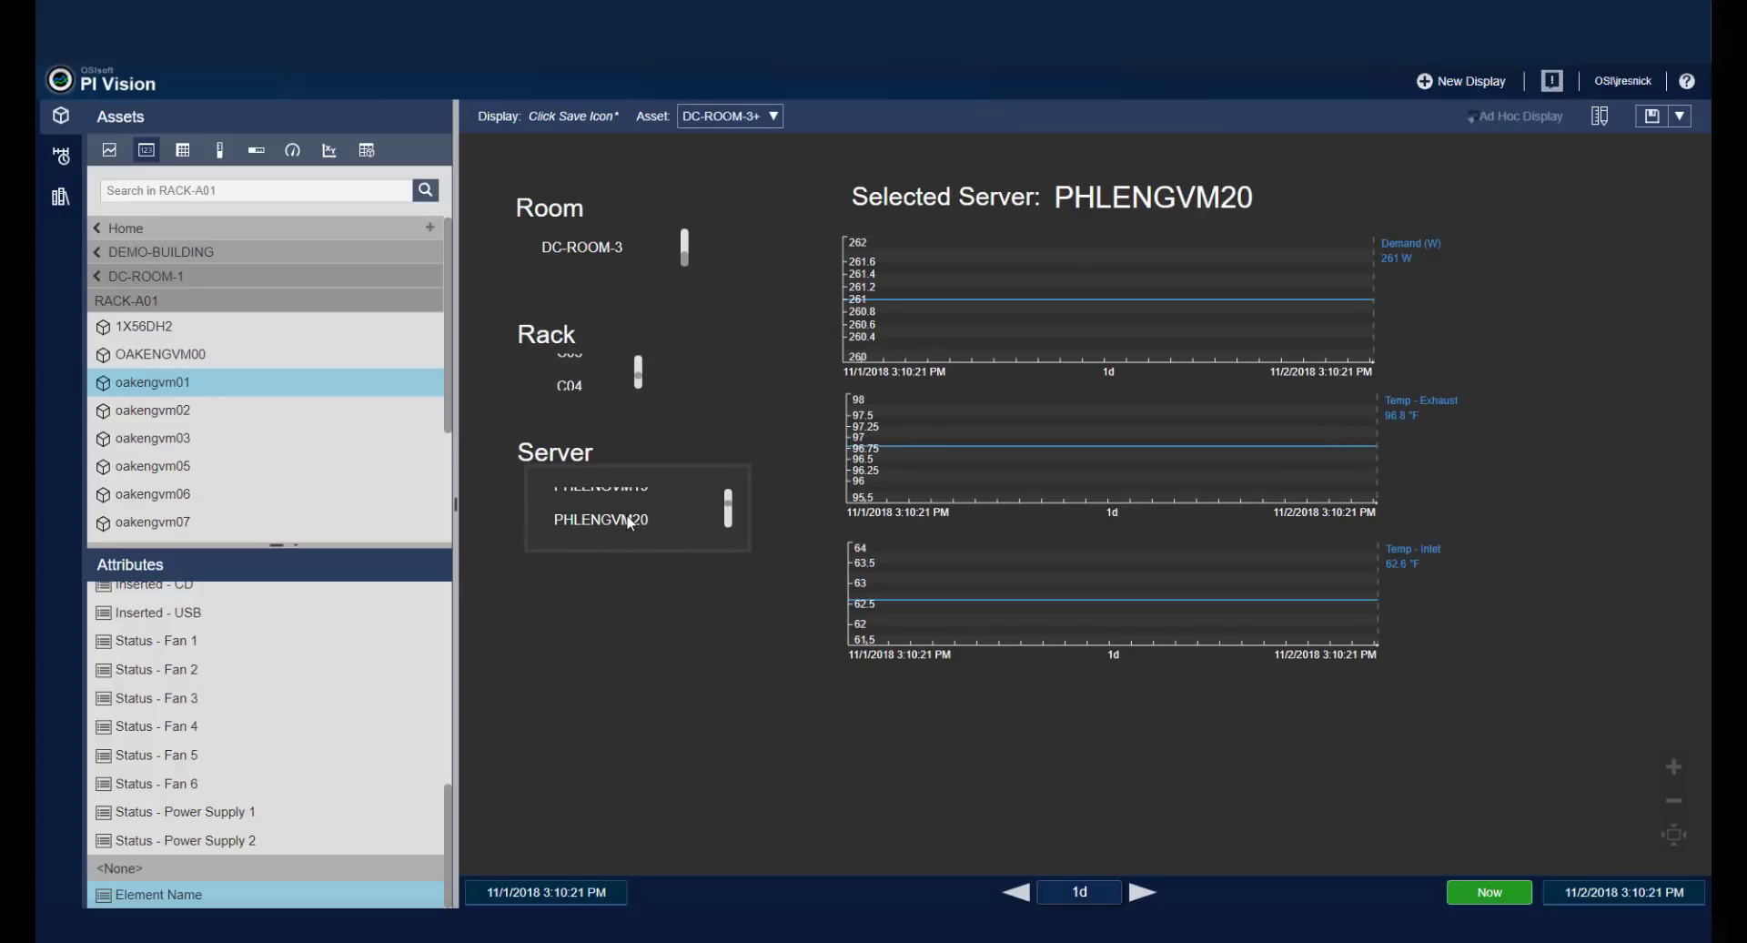